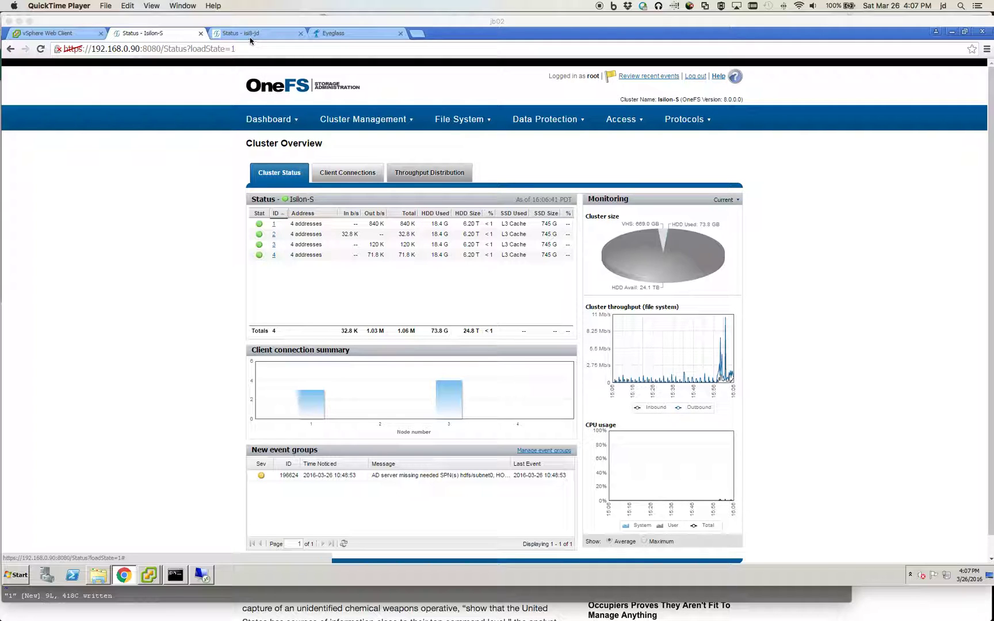
Look over the isi8-jd cluster overview and the Eyeglass desktop, and return to the Isilon-S cluster overview.
{"action": "left_click", "coordinate": [251, 36]}
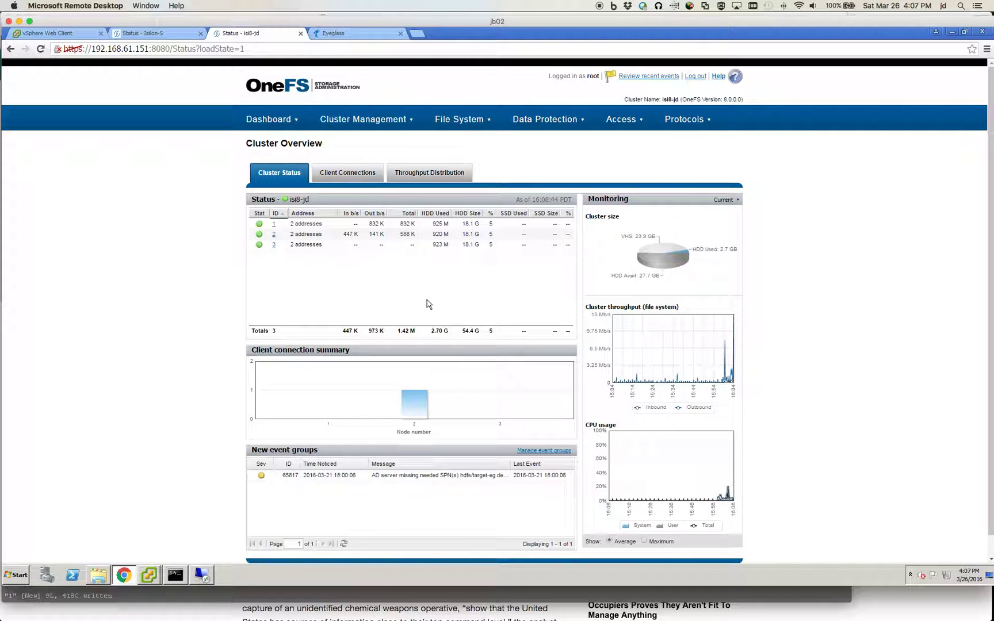
{"action": "left_click", "coordinate": [340, 34]}
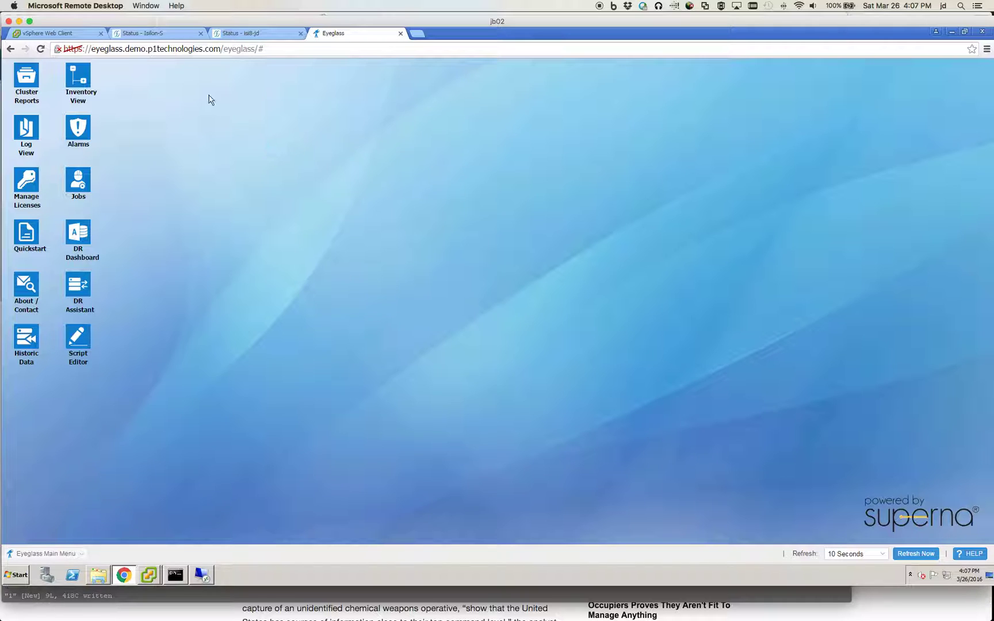
{"action": "left_click", "coordinate": [166, 36]}
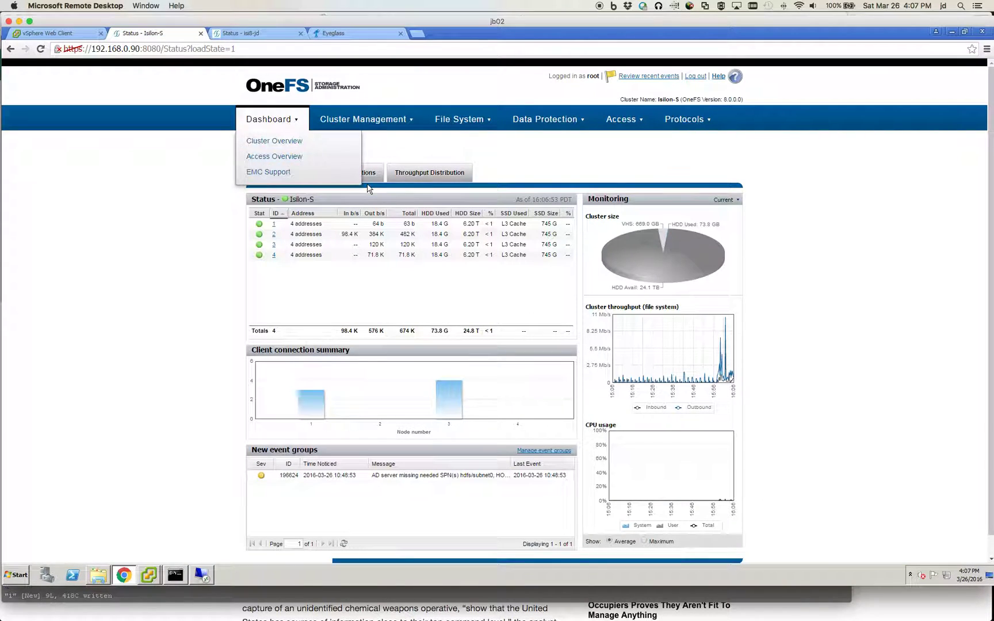
Examine the access zones configured on the Isilon-S and isi8-jd clusters.
{"action": "mouse_move", "coordinate": [686, 123]}
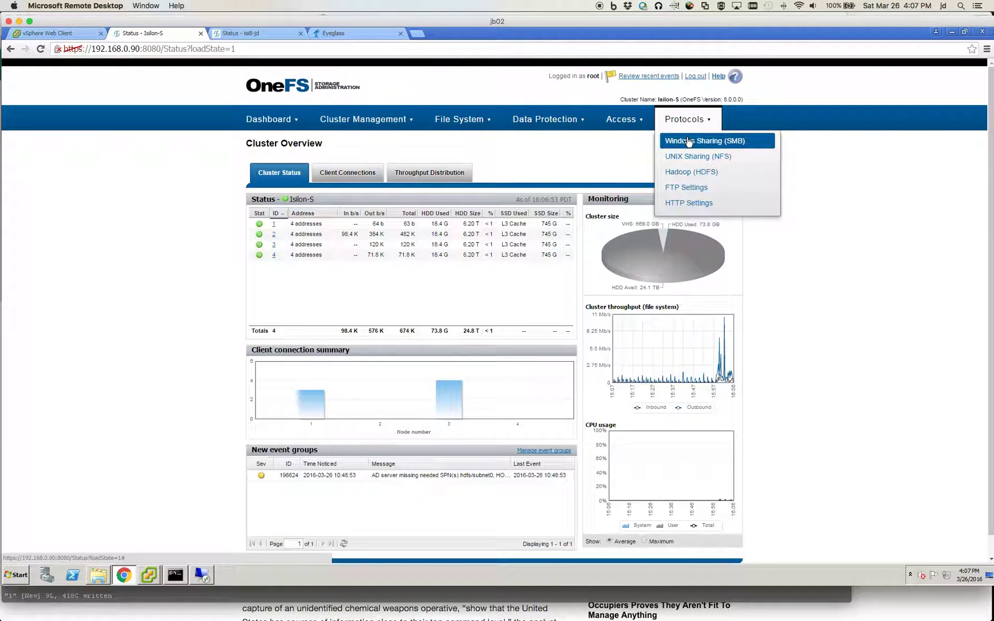
{"action": "left_click", "coordinate": [623, 141]}
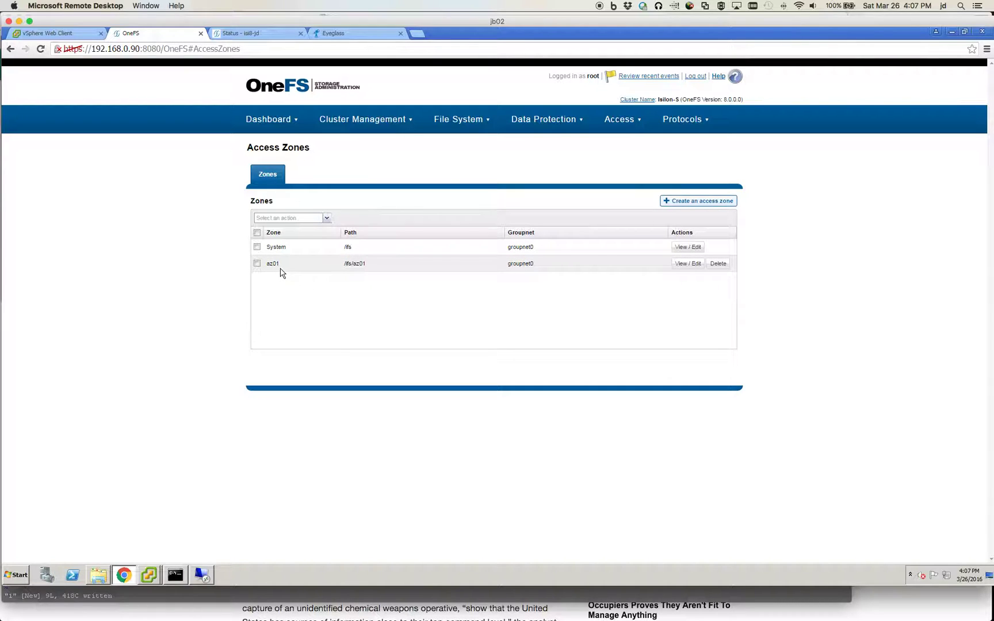
{"action": "left_click", "coordinate": [257, 36]}
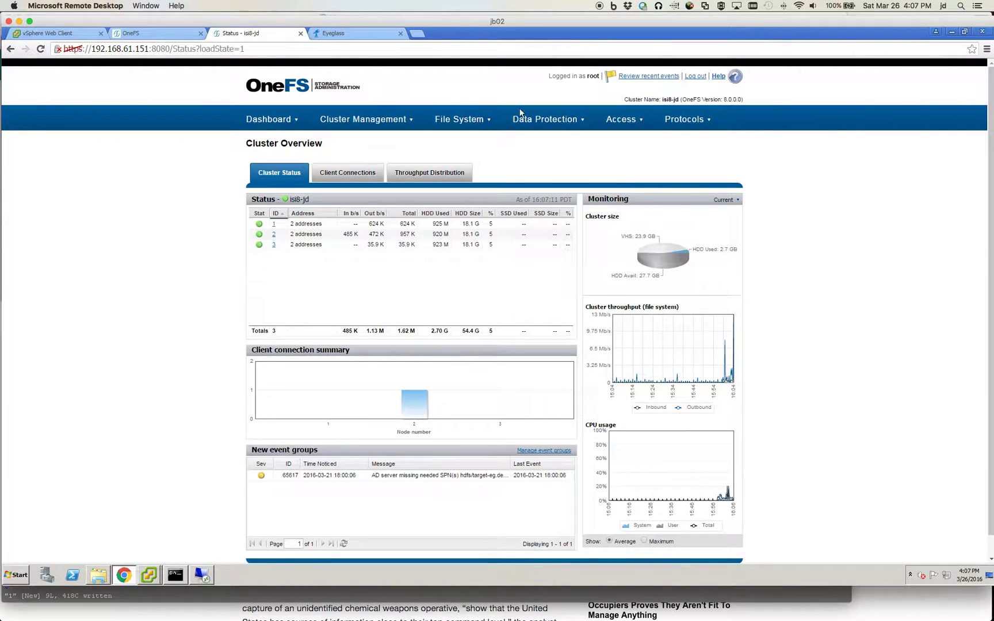
{"action": "mouse_move", "coordinate": [624, 119]}
{"action": "left_click", "coordinate": [629, 141]}
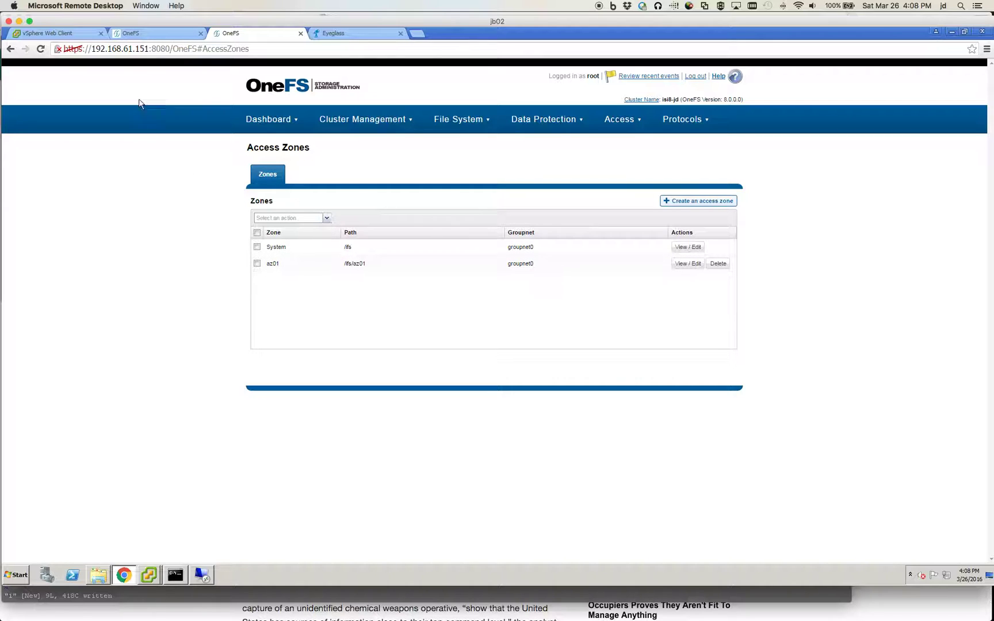
On Isilon-S, define a new SMB share in access zone az01 named share01 with path /ifs/az01/share01, creating the directory if it does not exist.
{"action": "left_click", "coordinate": [153, 35]}
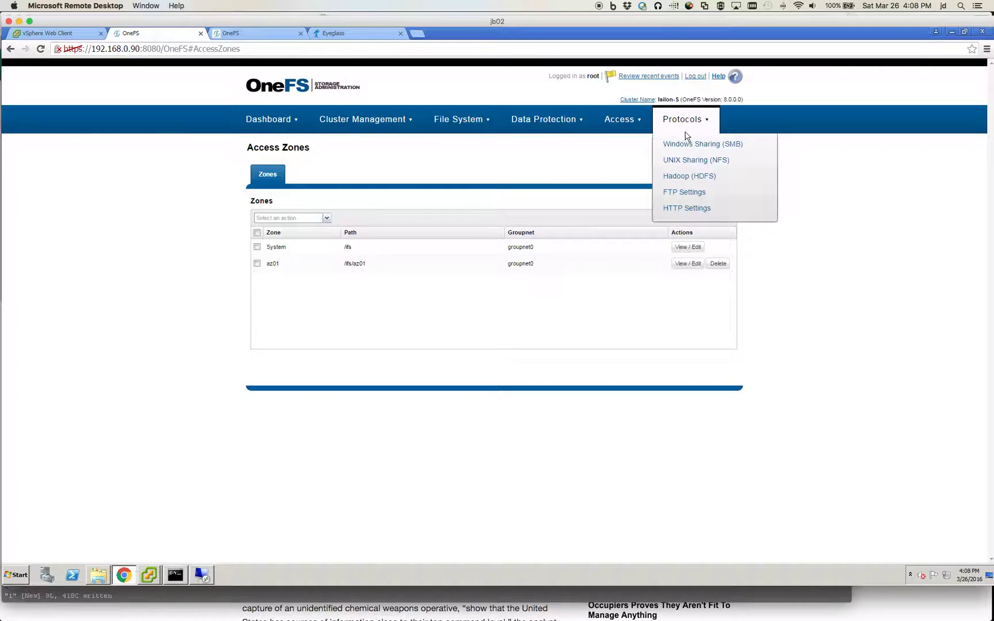
{"action": "left_click", "coordinate": [688, 144]}
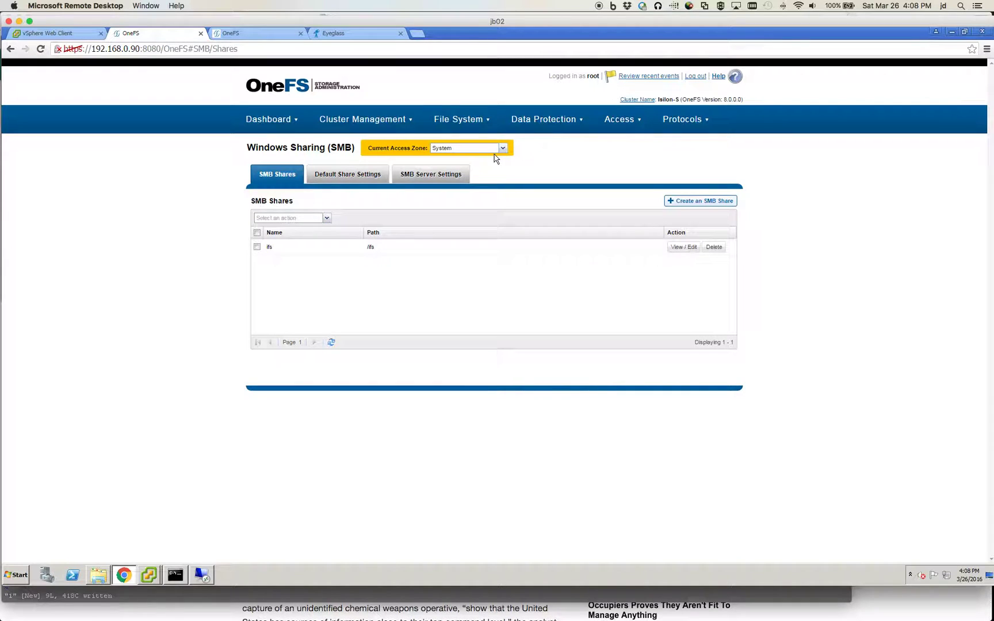
{"action": "left_click", "coordinate": [473, 150]}
{"action": "left_click", "coordinate": [469, 159]}
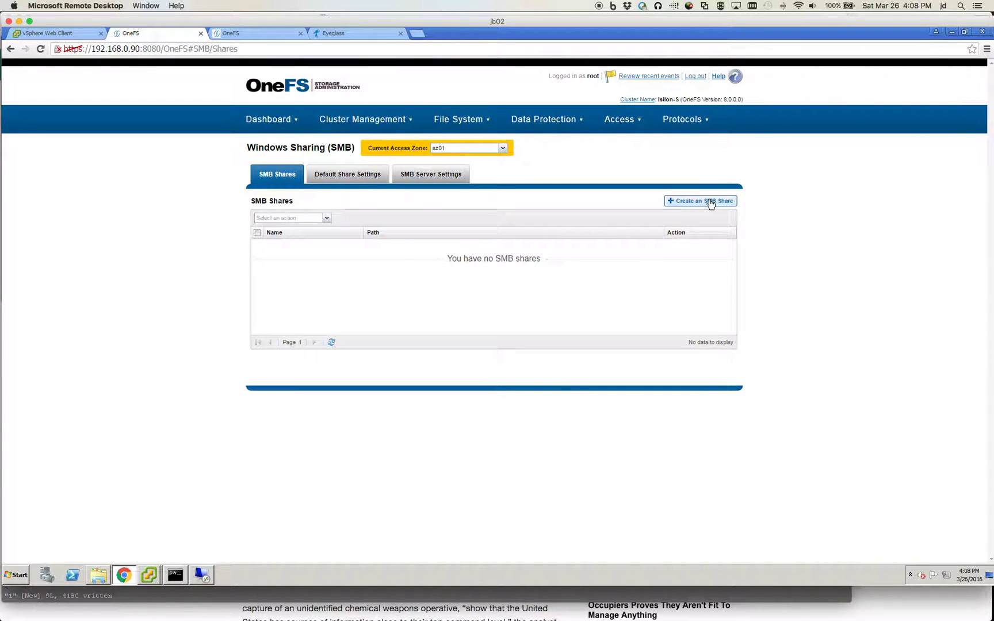
{"action": "left_click", "coordinate": [711, 202]}
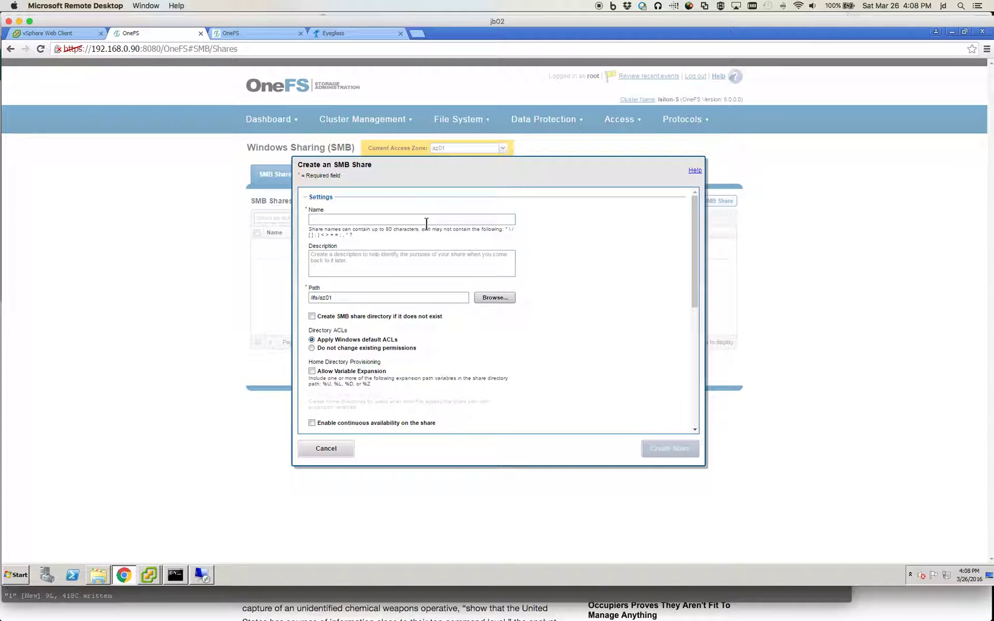
{"action": "type", "text": "share01"}
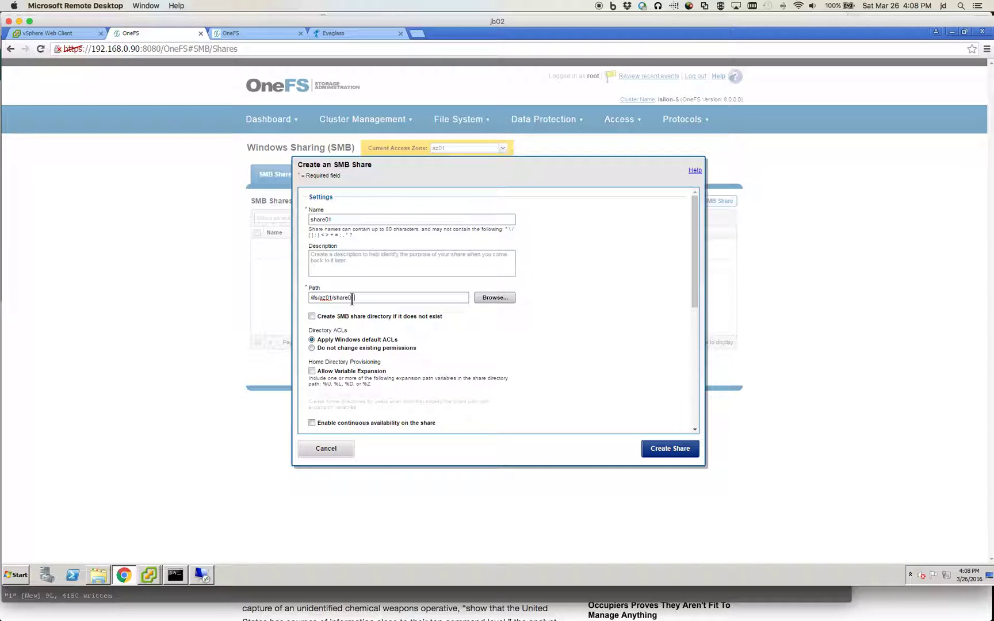
{"action": "right_click", "coordinate": [311, 316]}
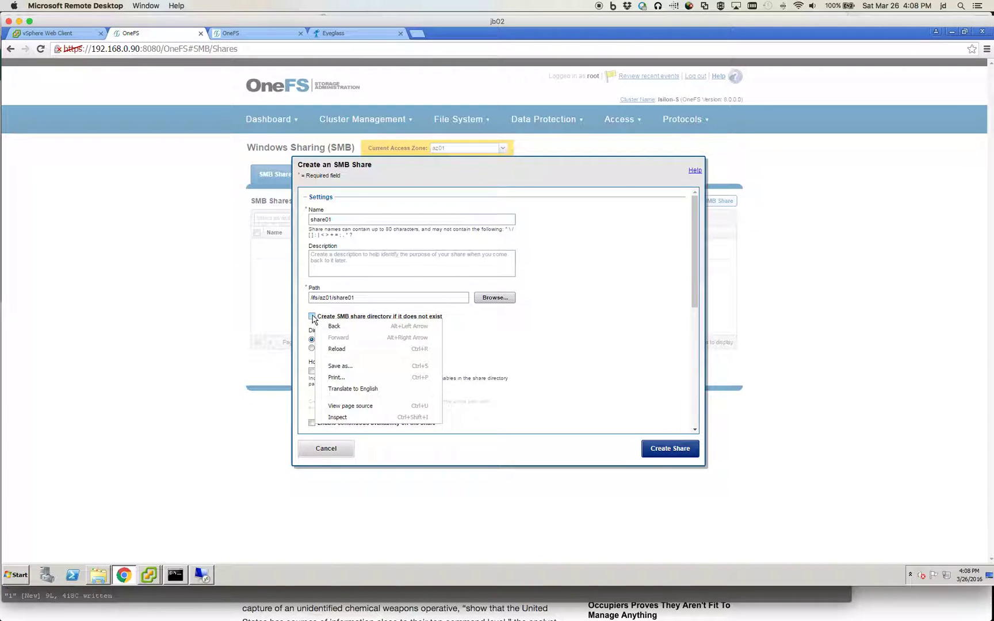
{"action": "left_click", "coordinate": [312, 317]}
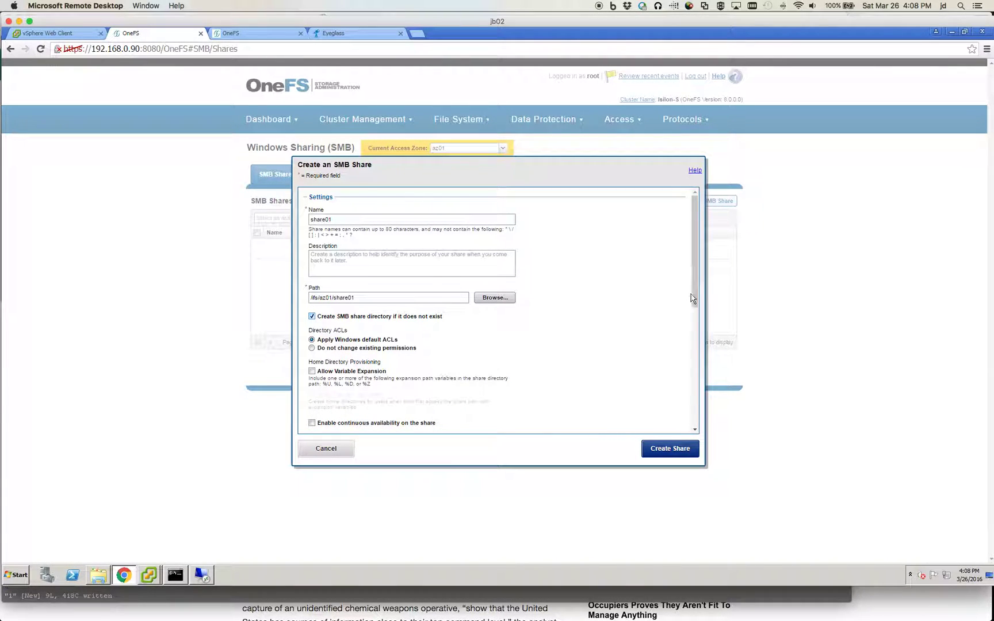
Give the Everyone account Full Control permission on the new share and create the share.
{"action": "left_click_drag", "start_coordinate": [694, 296], "coordinate": [615, 376]}
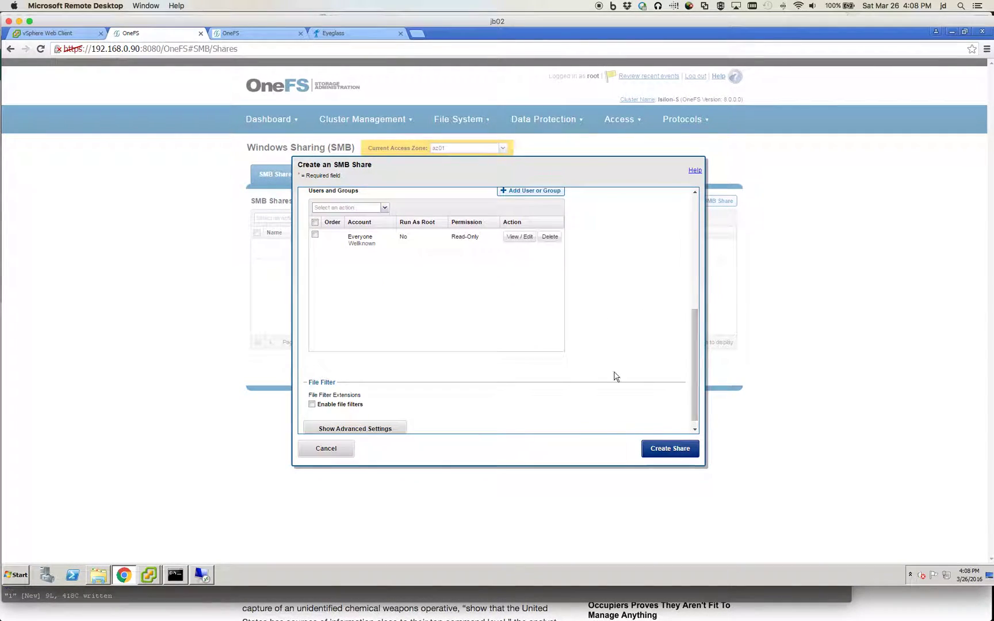
{"action": "left_click", "coordinate": [314, 234]}
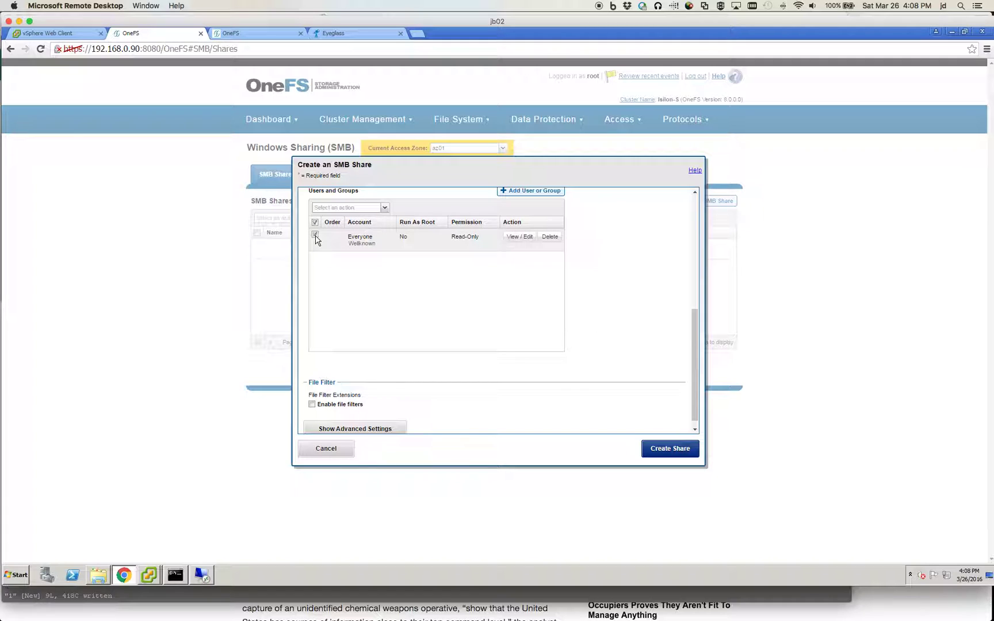
{"action": "left_click", "coordinate": [520, 238]}
{"action": "left_click", "coordinate": [372, 316]}
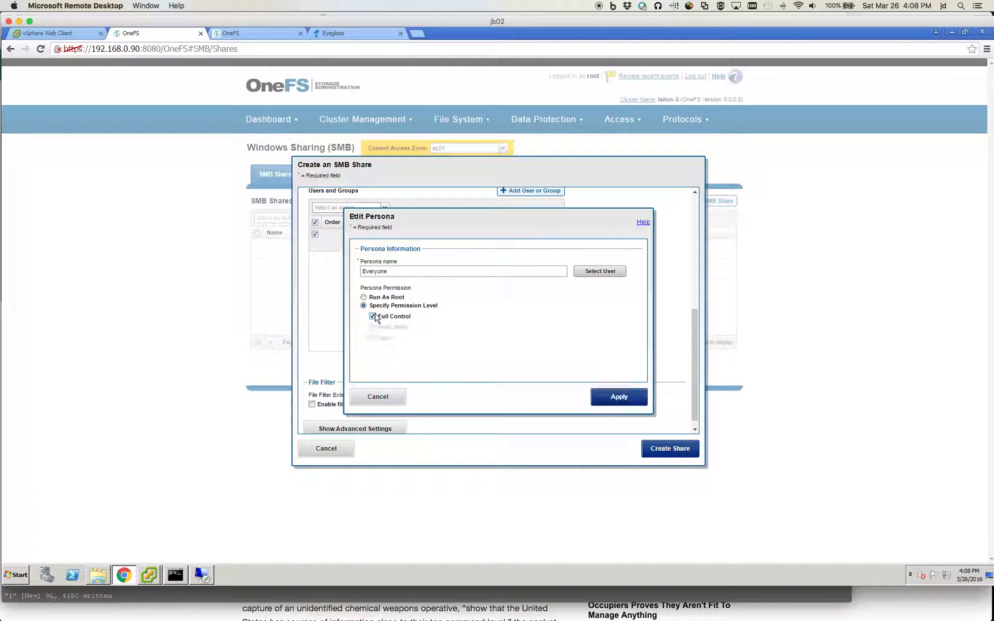
{"action": "left_click", "coordinate": [604, 399]}
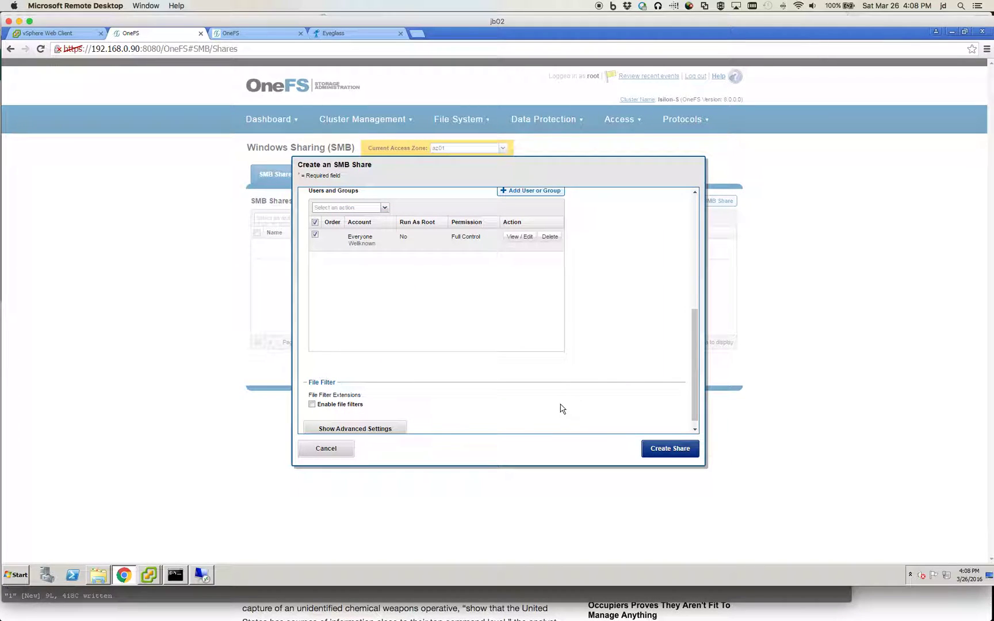
{"action": "left_click", "coordinate": [647, 451]}
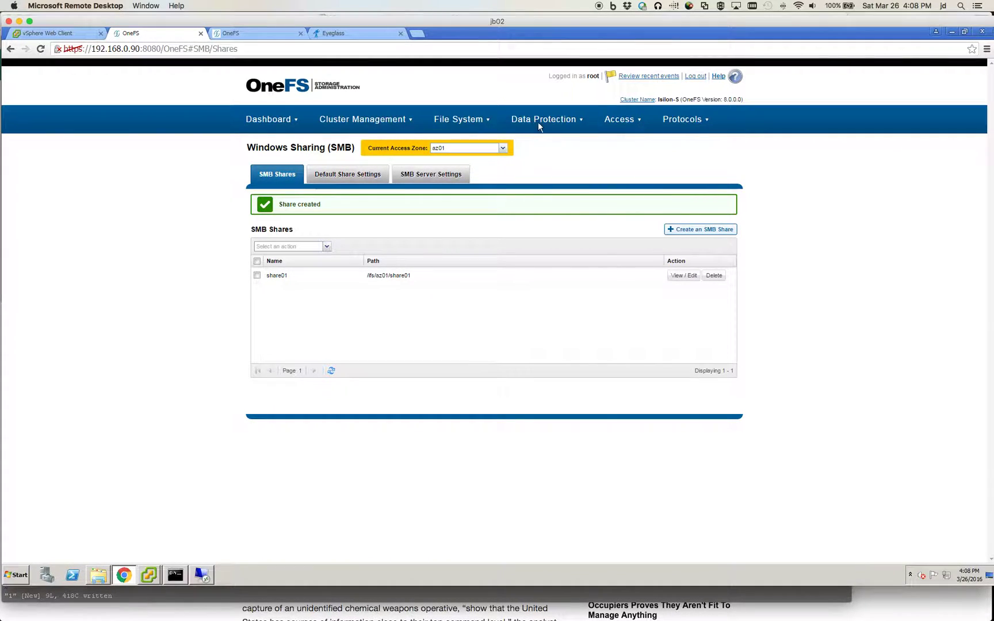
Begin a new SyncIQ policy on Isilon-S named EyeglassDFSTrial01 with source root directory /ifs/az01.
{"action": "mouse_move", "coordinate": [538, 122]}
{"action": "left_click", "coordinate": [523, 161]}
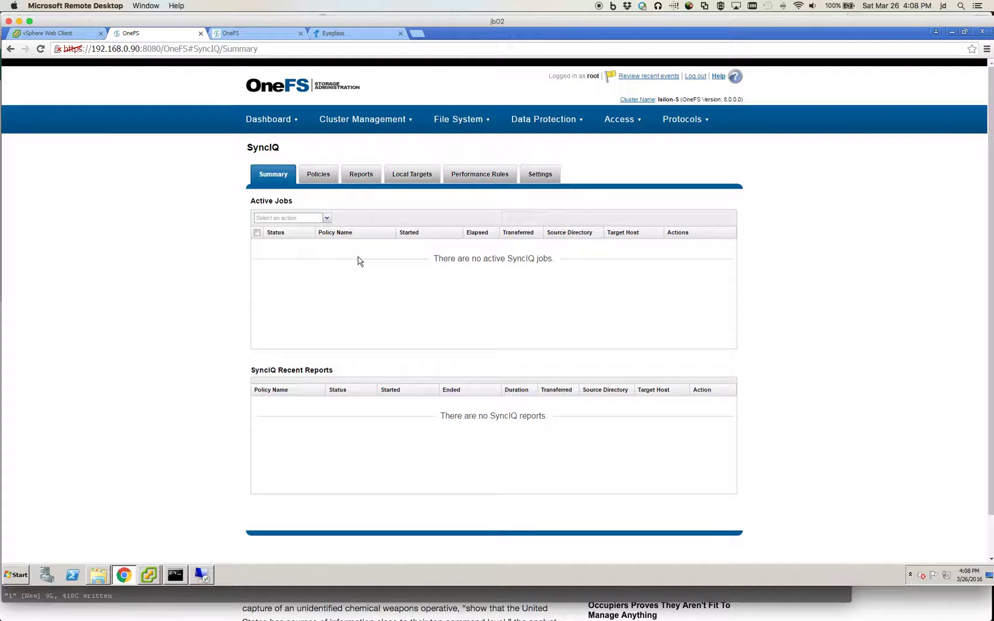
{"action": "left_click", "coordinate": [314, 174]}
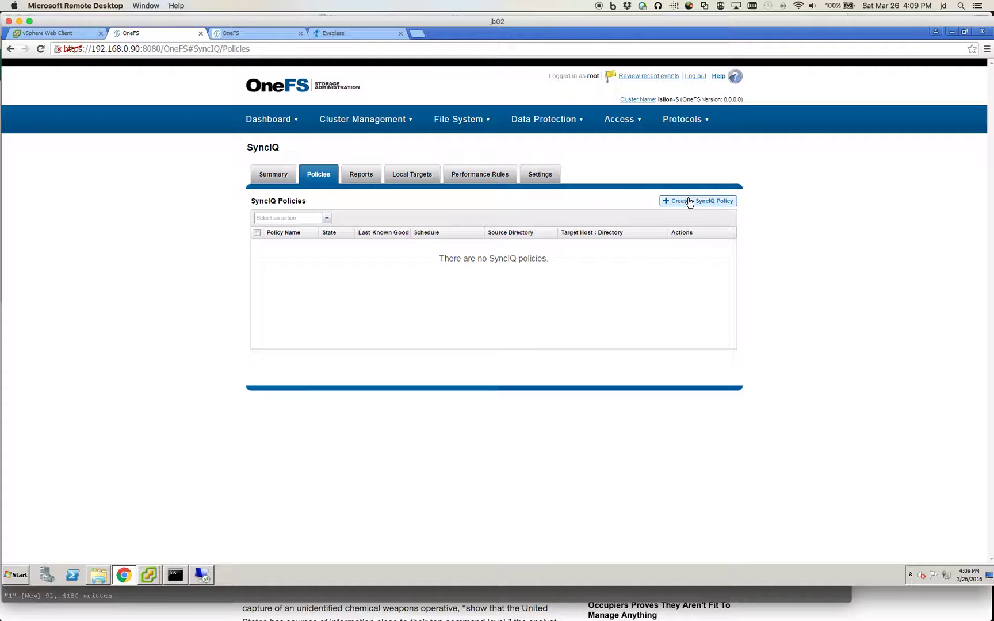
{"action": "left_click", "coordinate": [690, 202]}
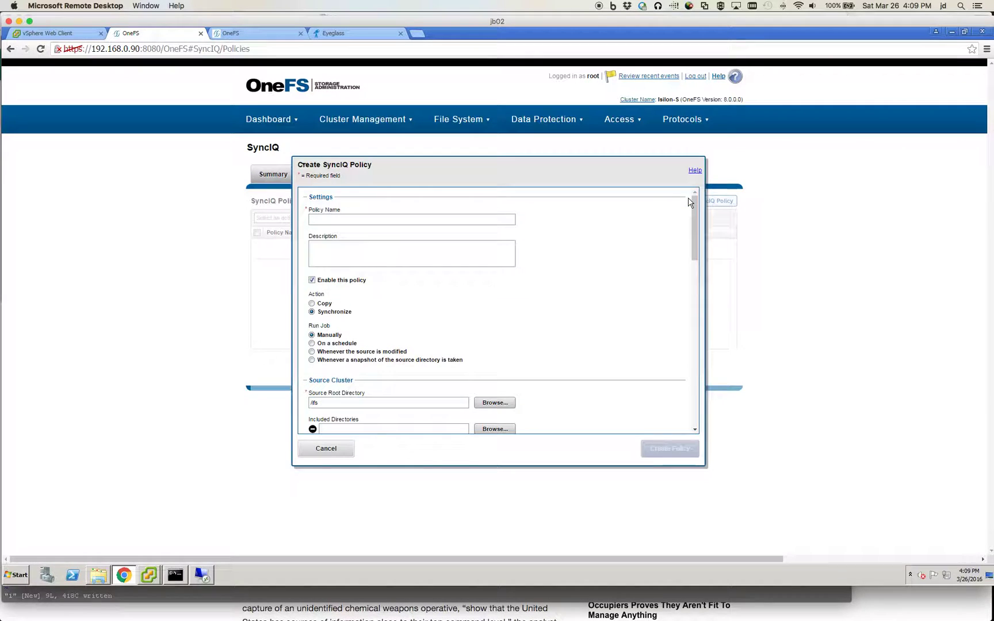
{"action": "left_click", "coordinate": [364, 220]}
{"action": "type", "text": "EyeglassDFSTrial0"}
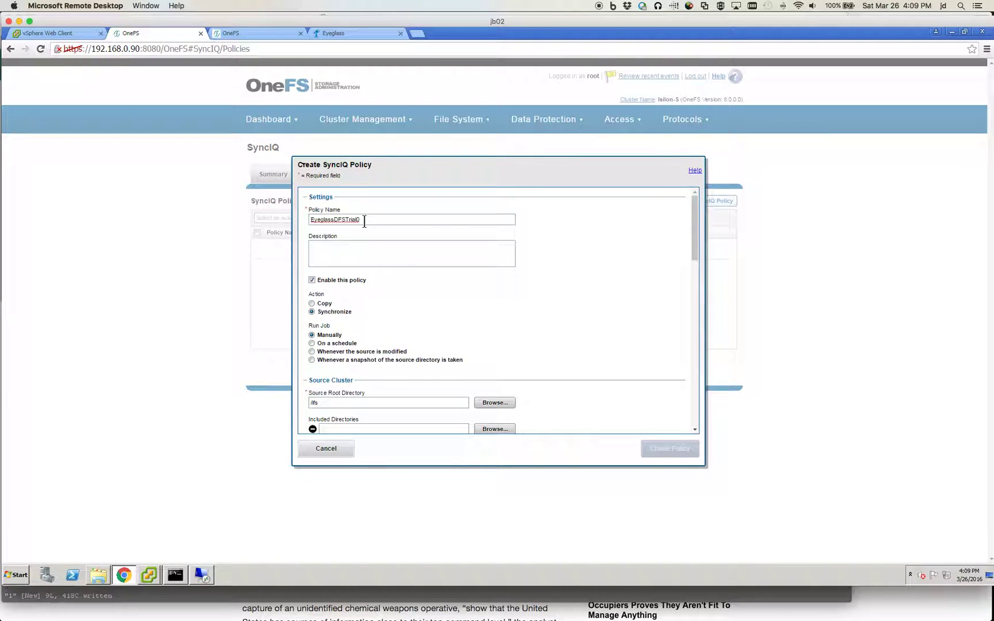
{"action": "type", "text": "1"}
{"action": "left_click", "coordinate": [334, 403]}
{"action": "scroll", "coordinate": [449, 349], "scroll_direction": "down", "scroll_amount": 3}
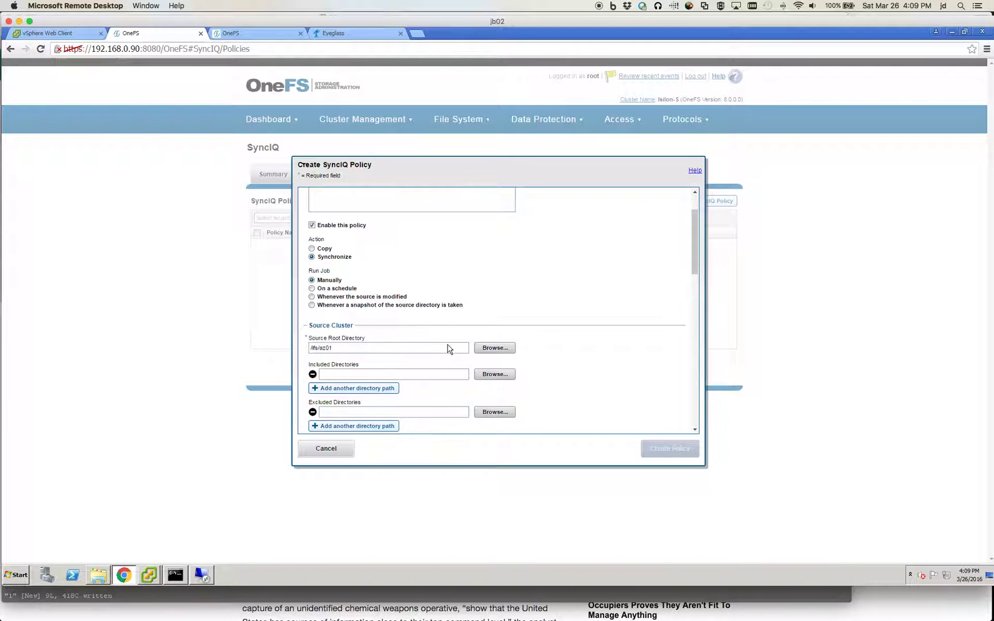
Set the policy's target host to 192.168.61.161 and target directory to /ifs/az01, and create the policy.
{"action": "scroll", "coordinate": [448, 349], "scroll_direction": "down", "scroll_amount": 4}
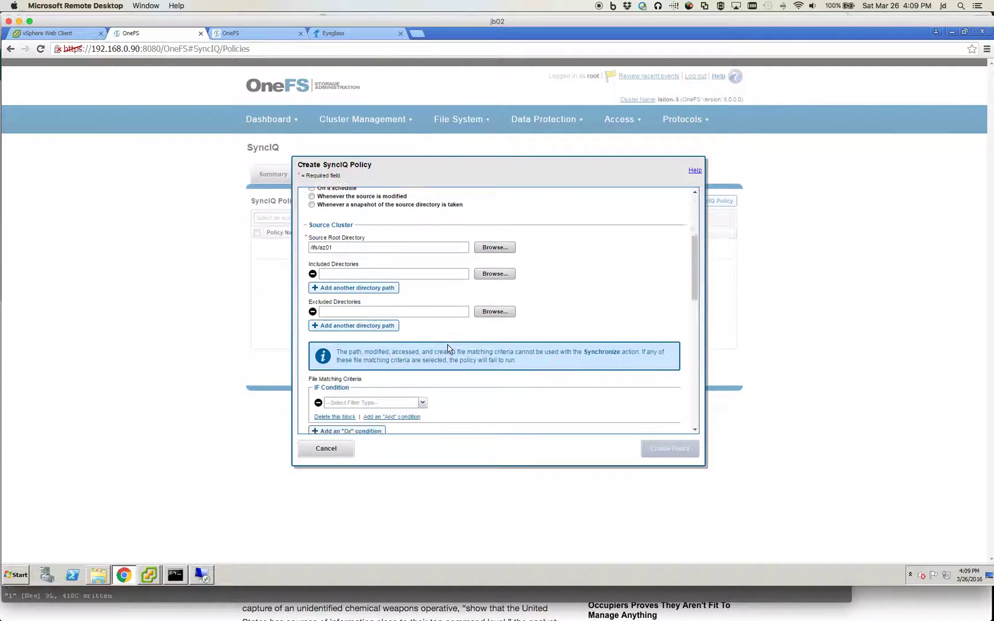
{"action": "scroll", "coordinate": [448, 348], "scroll_direction": "down", "scroll_amount": 9}
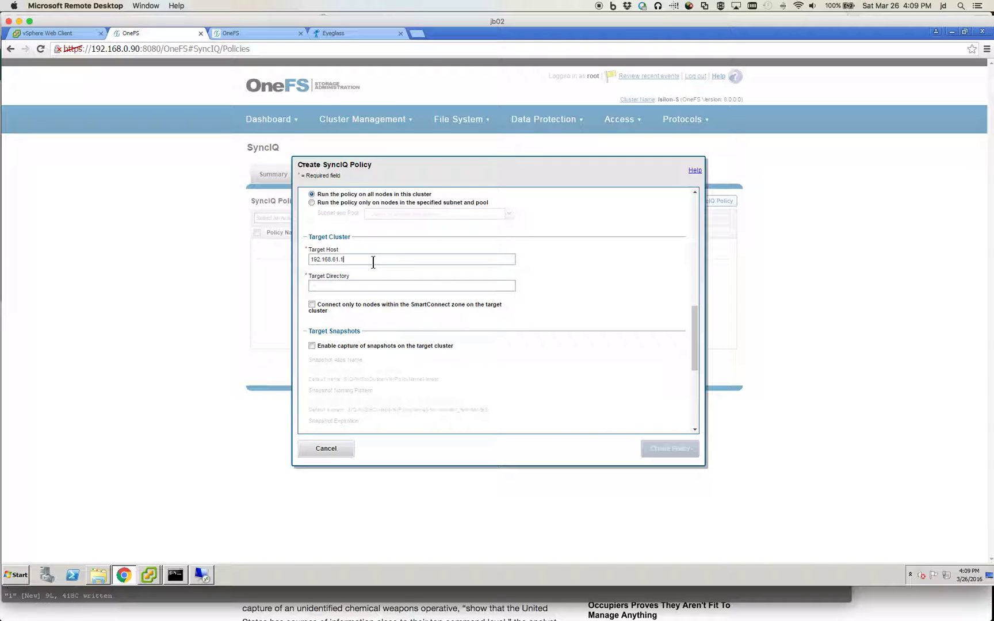
{"action": "type", "text": "61"}
{"action": "key", "text": "Tab"}
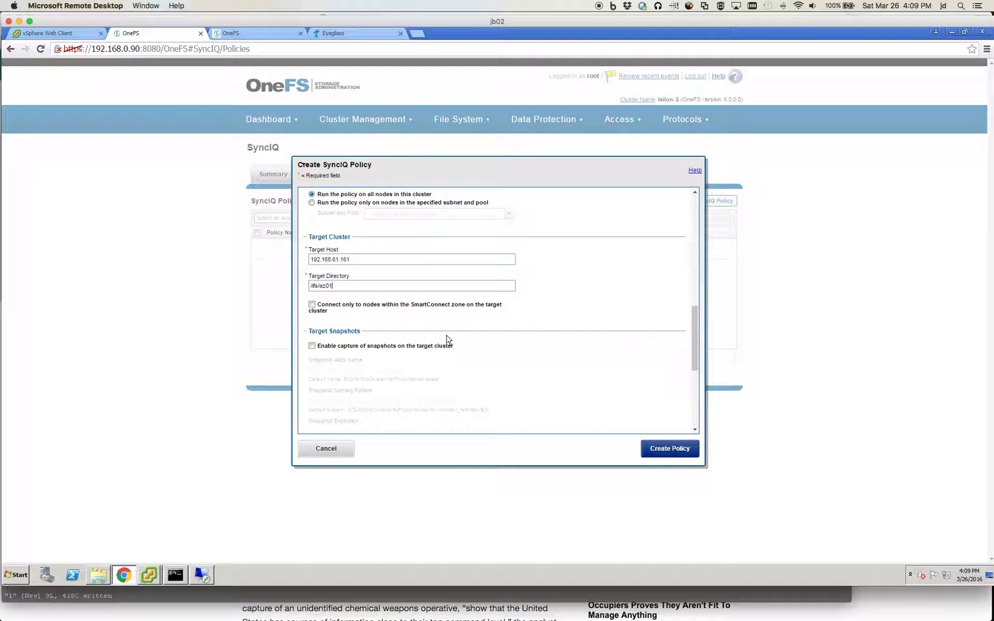
{"action": "scroll", "coordinate": [451, 339], "scroll_direction": "up", "scroll_amount": 3}
{"action": "scroll", "coordinate": [451, 339], "scroll_direction": "up", "scroll_amount": 2}
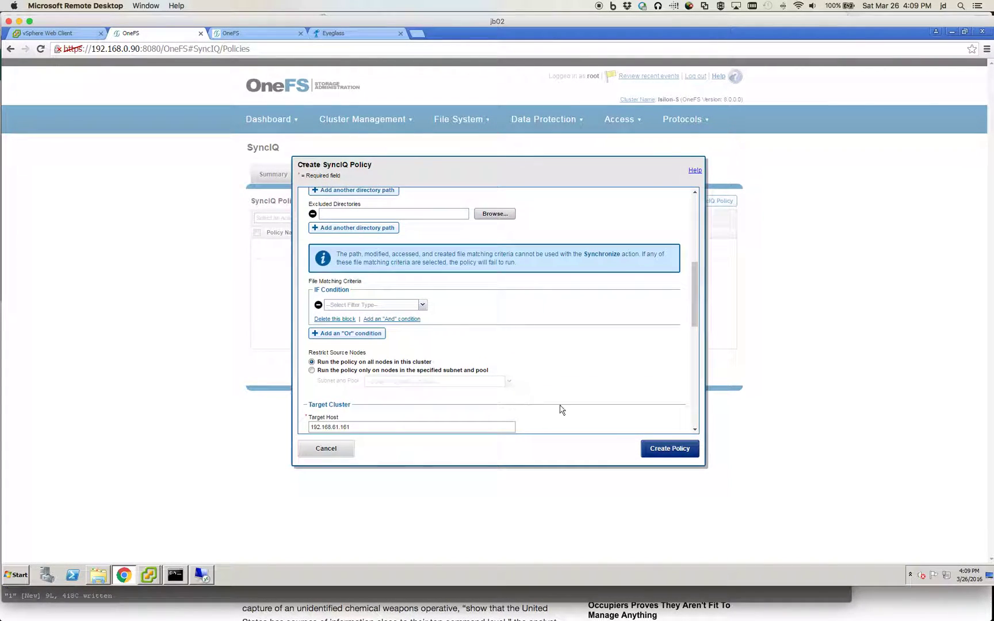
{"action": "left_click", "coordinate": [664, 455]}
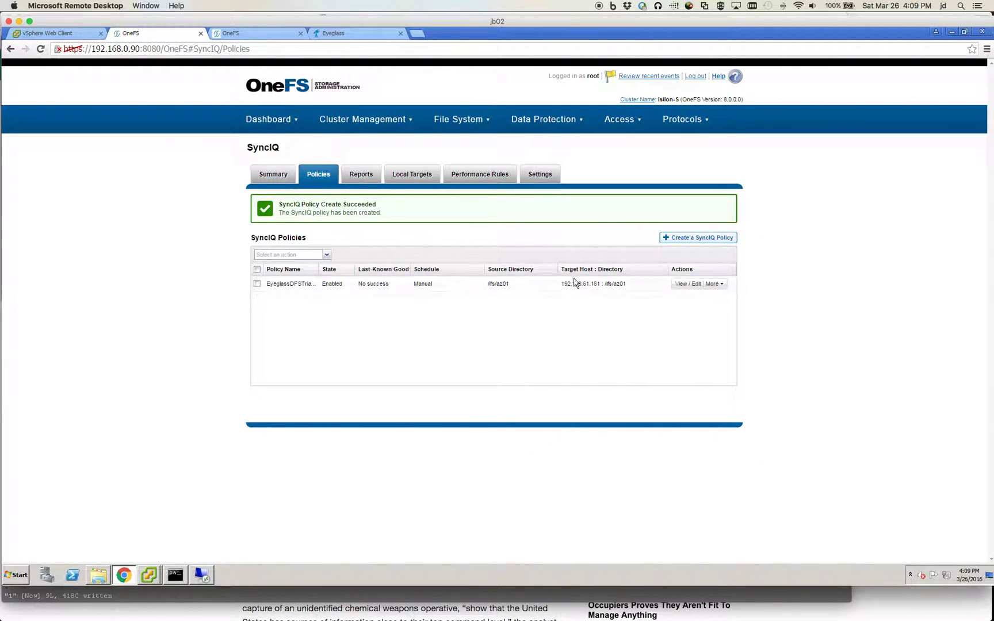
Start a job for the EyeglassDFSTrial01 policy and monitor its progress in the SyncIQ summary and policy list.
{"action": "left_click", "coordinate": [713, 284]}
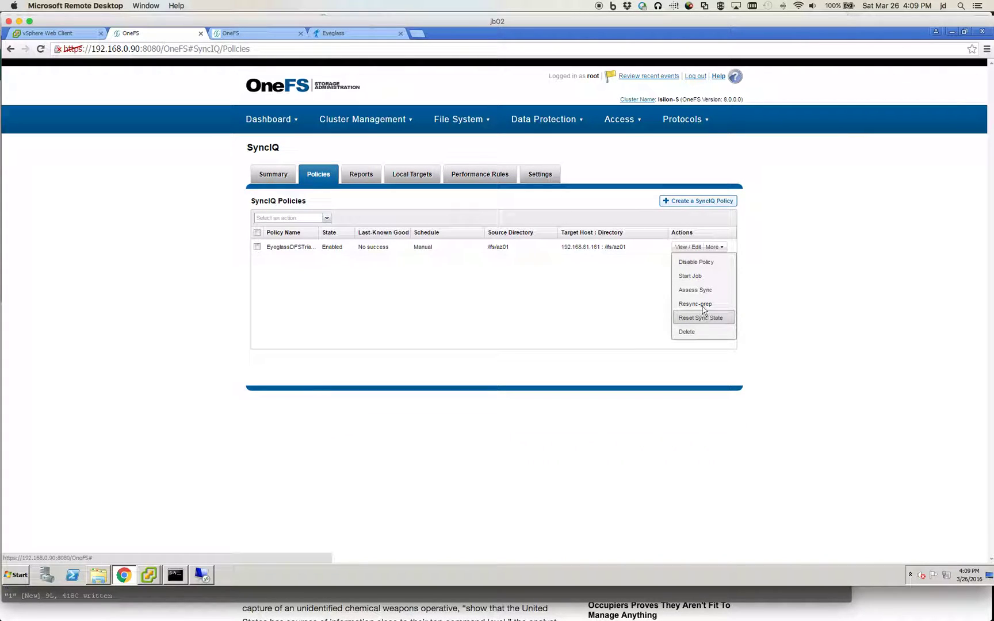
{"action": "left_click", "coordinate": [690, 277]}
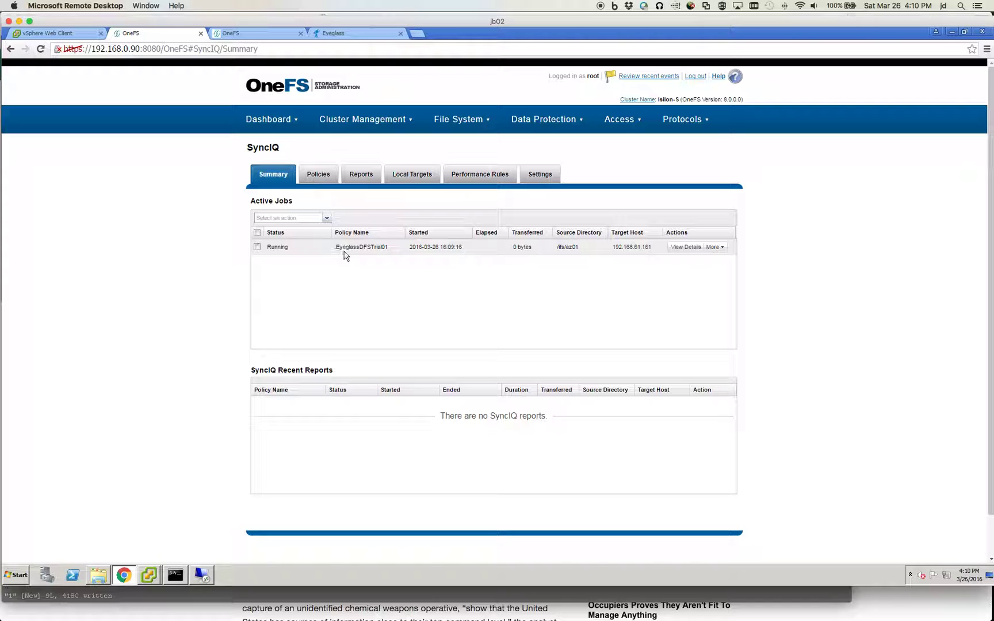
{"action": "left_click", "coordinate": [325, 180]}
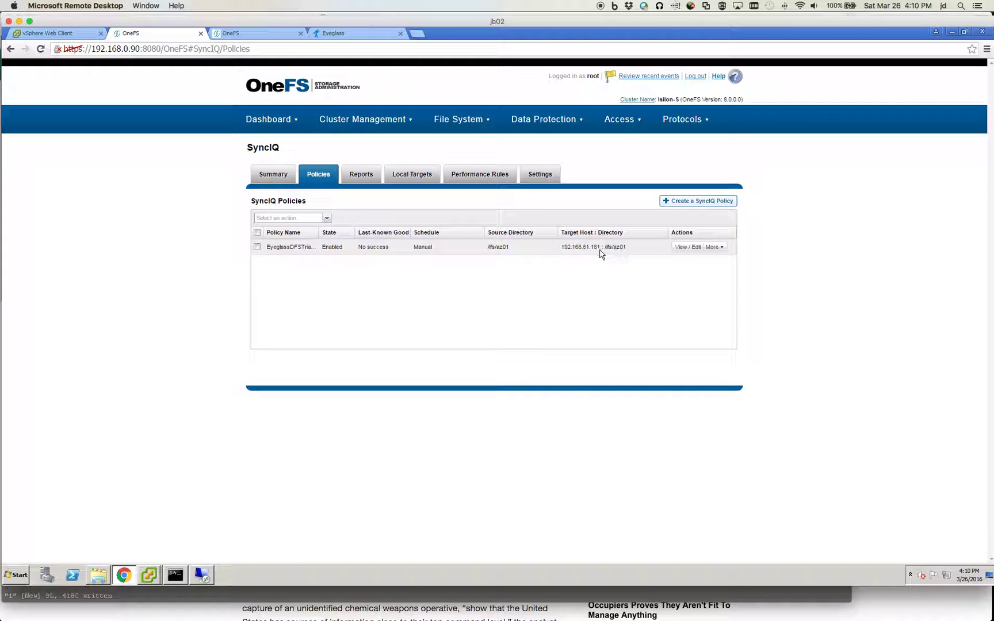
{"action": "left_click", "coordinate": [273, 173]}
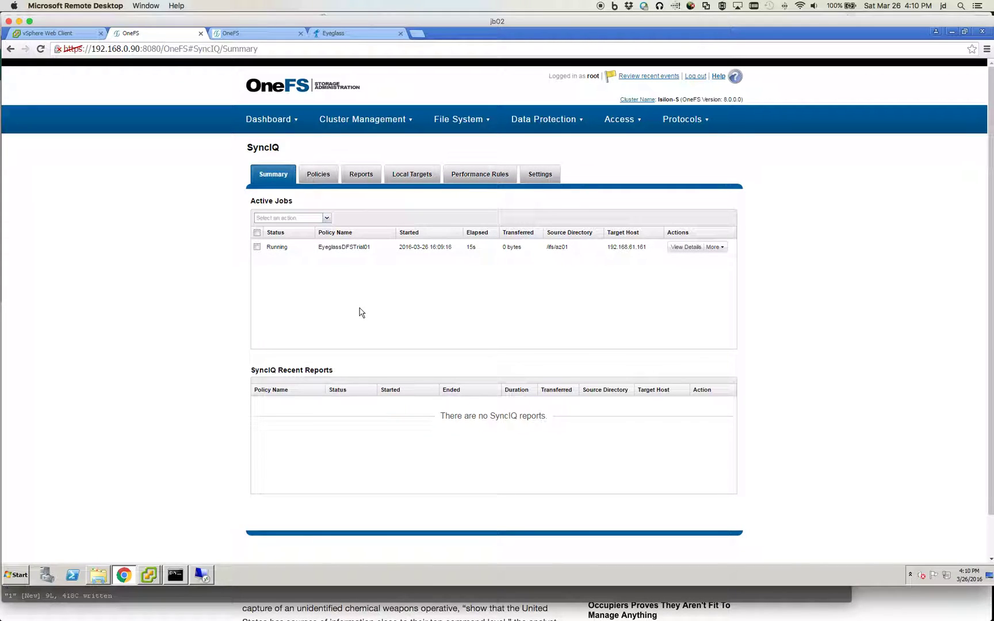
{"action": "left_click", "coordinate": [330, 179]}
{"action": "left_click", "coordinate": [293, 177]}
{"action": "left_click", "coordinate": [320, 179]}
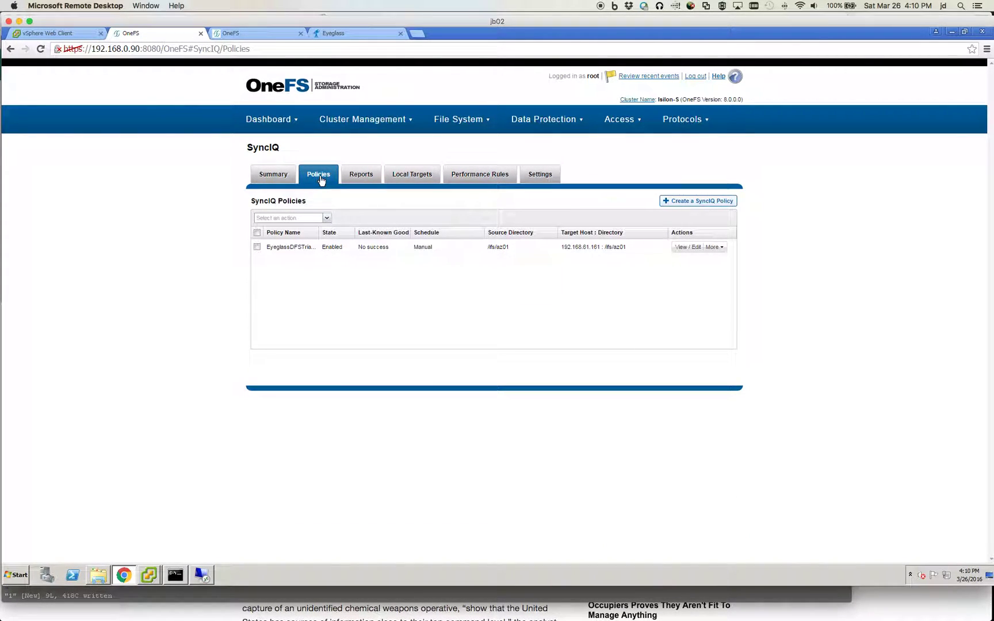
{"action": "left_click", "coordinate": [280, 178]}
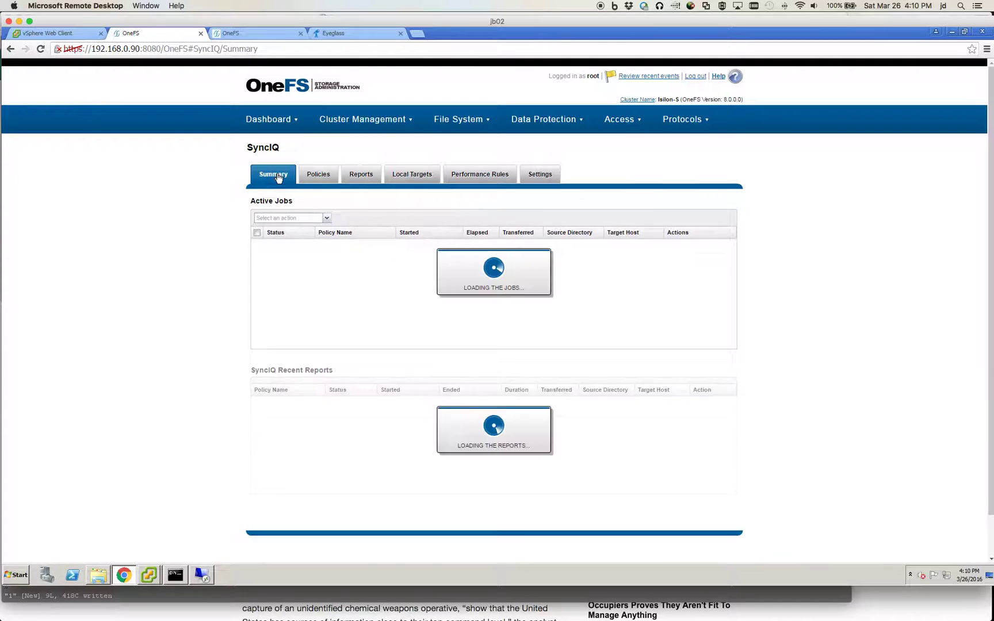
Check the SyncIQ policy list, then switch to Eyeglass and examine the running configuration replication jobs and the job definitions.
{"action": "left_click", "coordinate": [310, 180]}
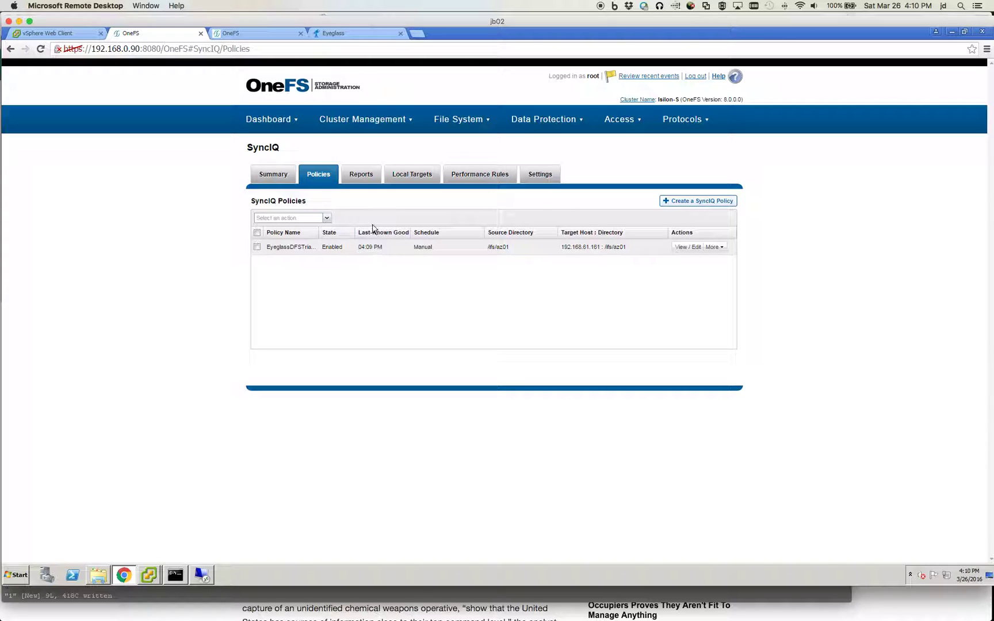
{"action": "left_click", "coordinate": [347, 35]}
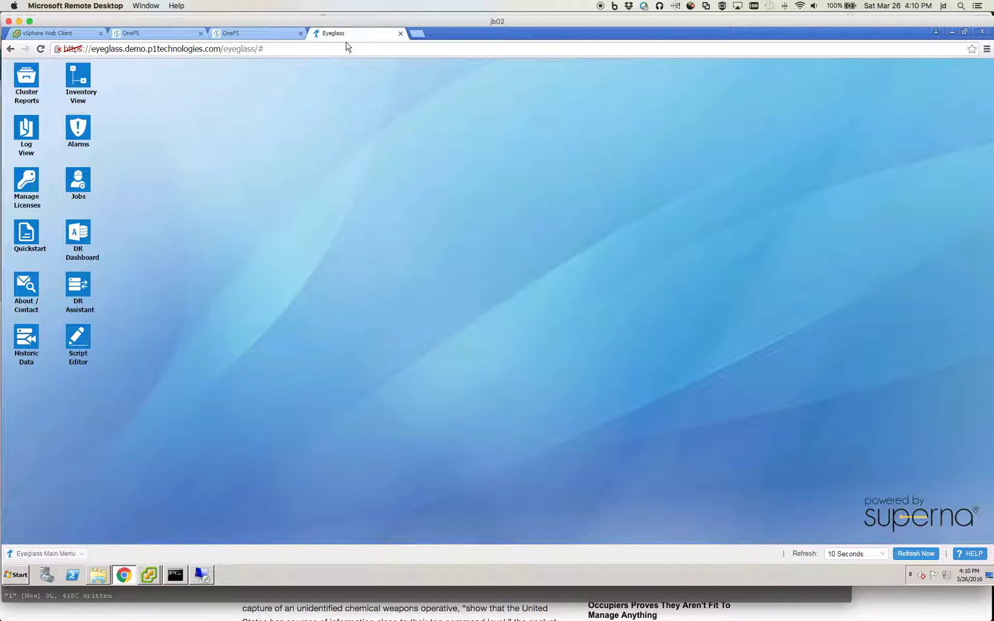
{"action": "double_click", "coordinate": [78, 186]}
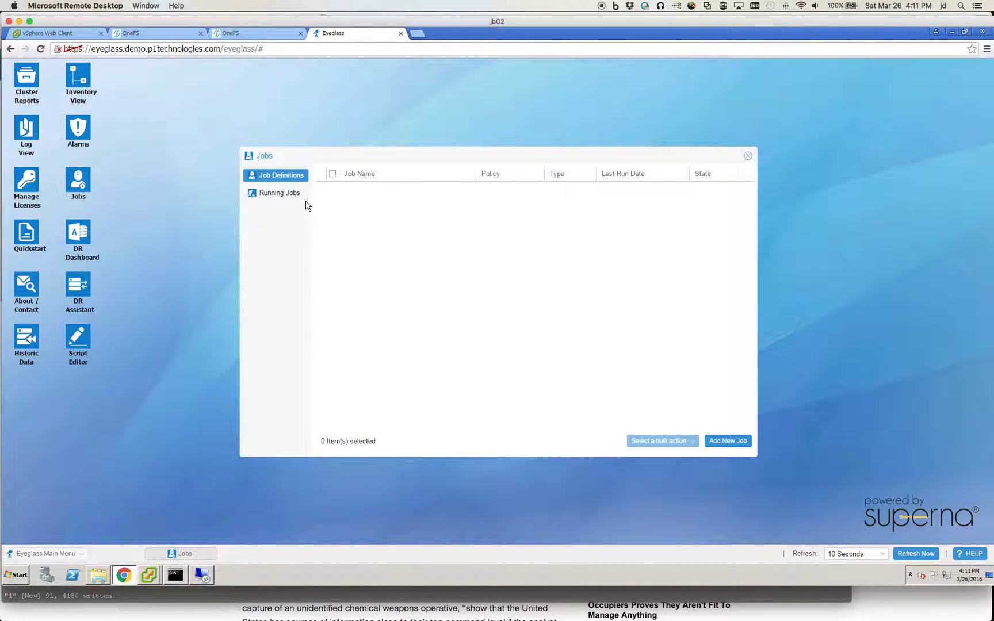
{"action": "left_click", "coordinate": [288, 197]}
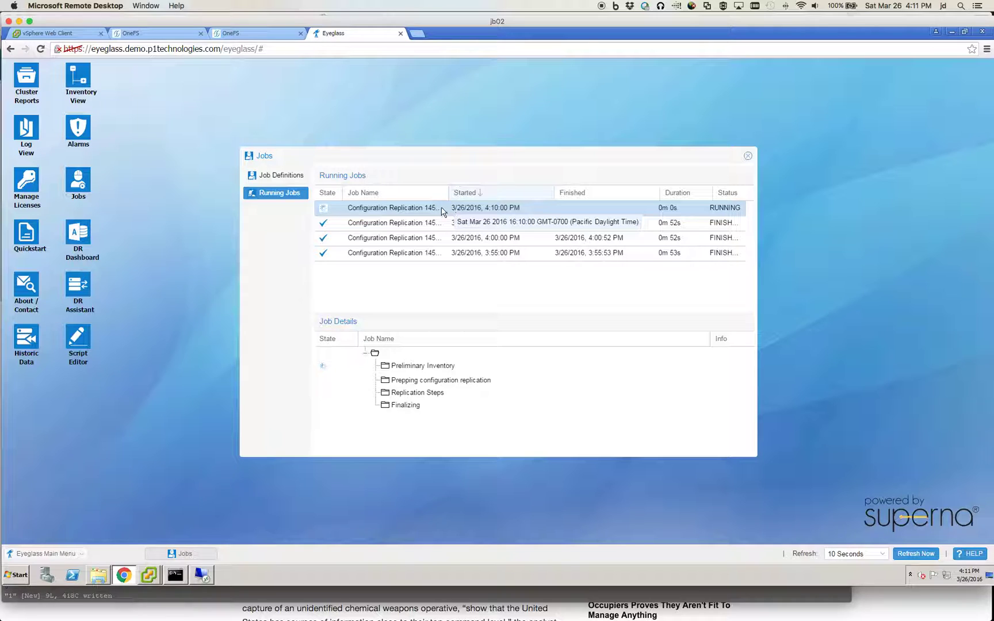
{"action": "left_click_drag", "start_coordinate": [475, 192], "coordinate": [488, 192]}
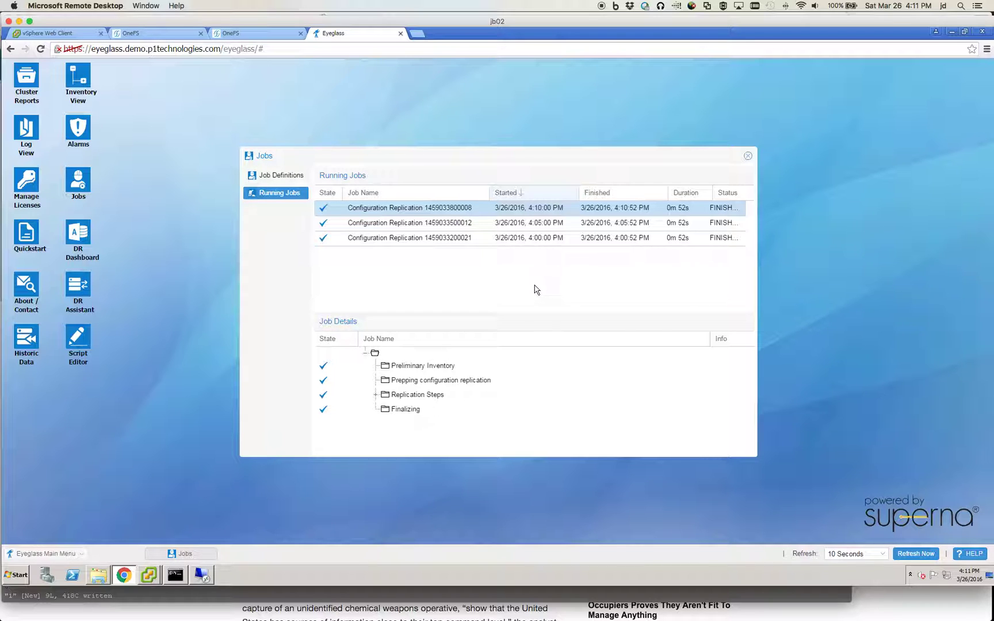
{"action": "left_click", "coordinate": [292, 178]}
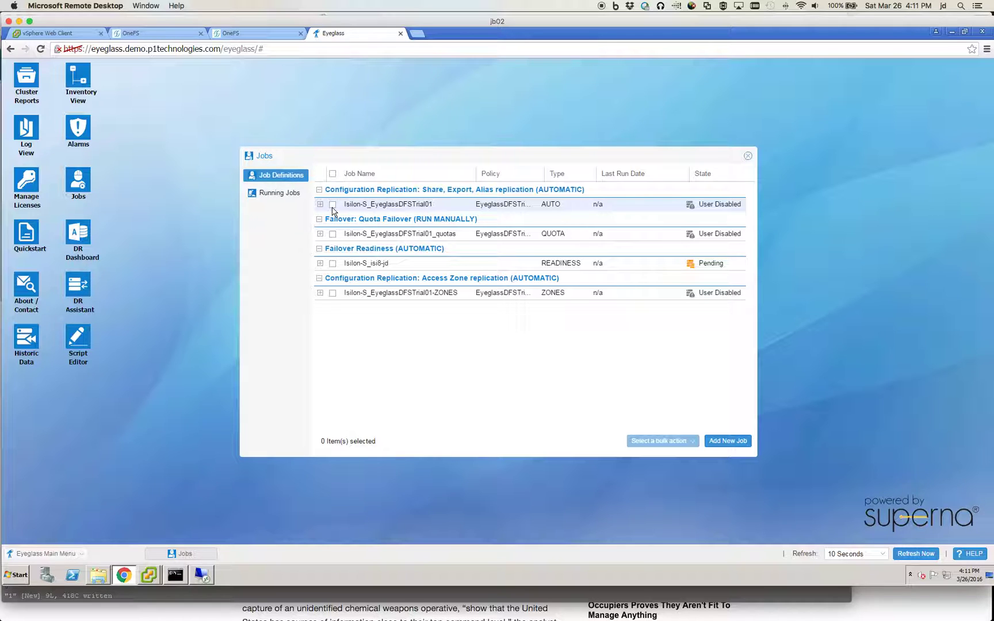
Switch to DFS Management in the remote desktop session and begin a new namespace hosted on server demo-ad.
{"action": "left_click", "coordinate": [209, 581]}
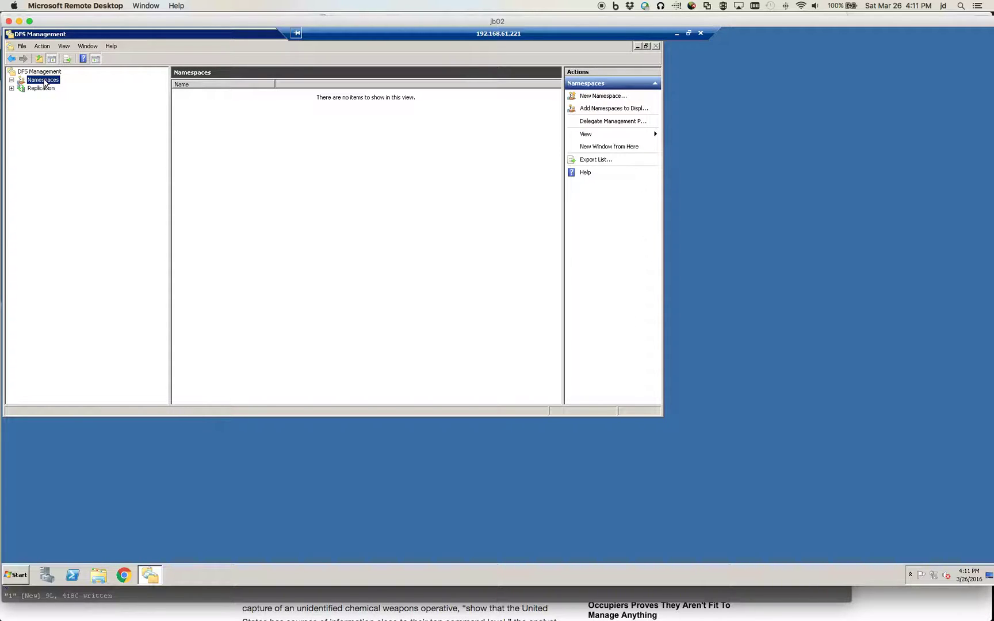
{"action": "right_click", "coordinate": [45, 83]}
{"action": "left_click", "coordinate": [52, 85]}
{"action": "type", "text": "demo-ad"}
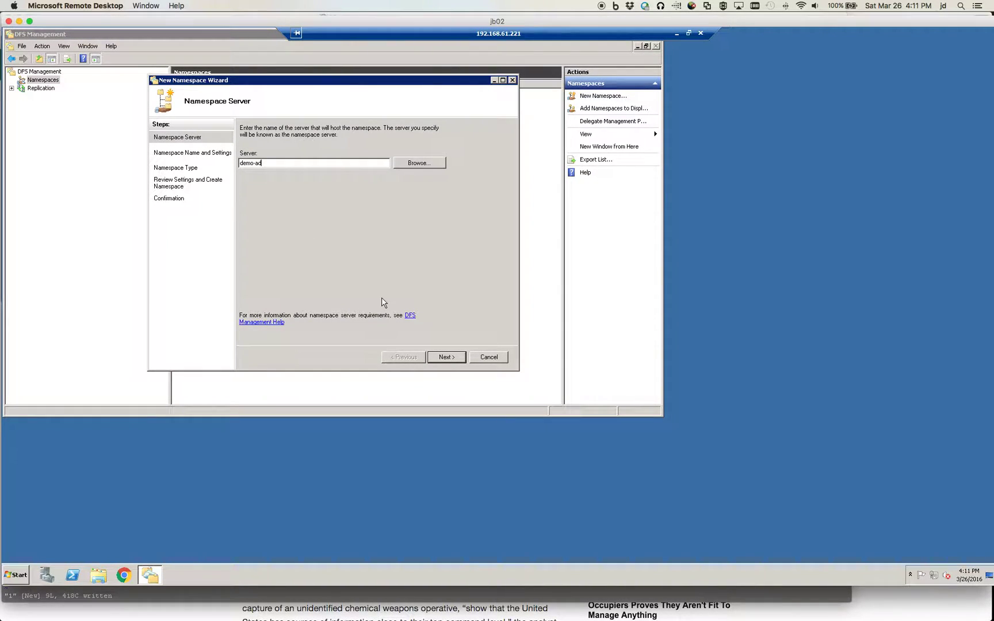
{"action": "left_click", "coordinate": [444, 357]}
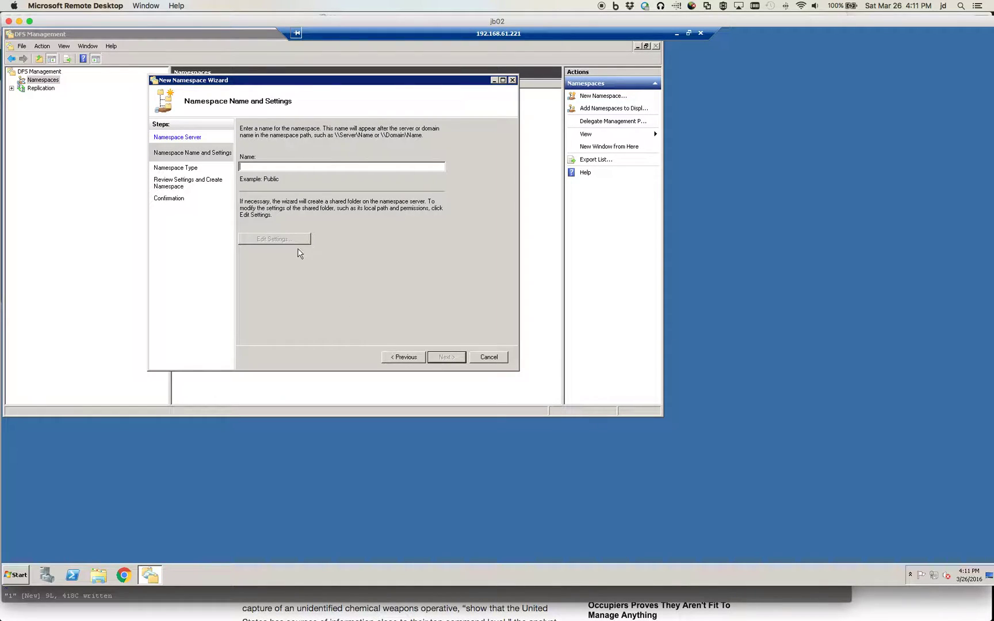
Name the namespace ns1 and set custom shared folder permissions that allow Everyone Full Control.
{"action": "type", "text": "ns1"}
{"action": "left_click", "coordinate": [274, 238]}
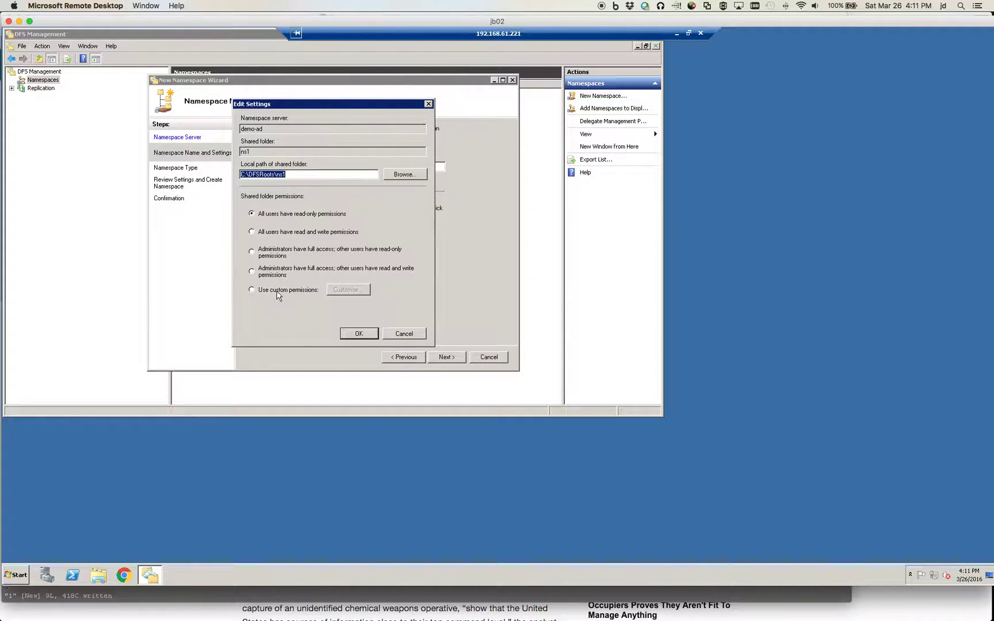
{"action": "left_click", "coordinate": [277, 291]}
{"action": "left_click", "coordinate": [333, 290]}
{"action": "left_click", "coordinate": [364, 235]}
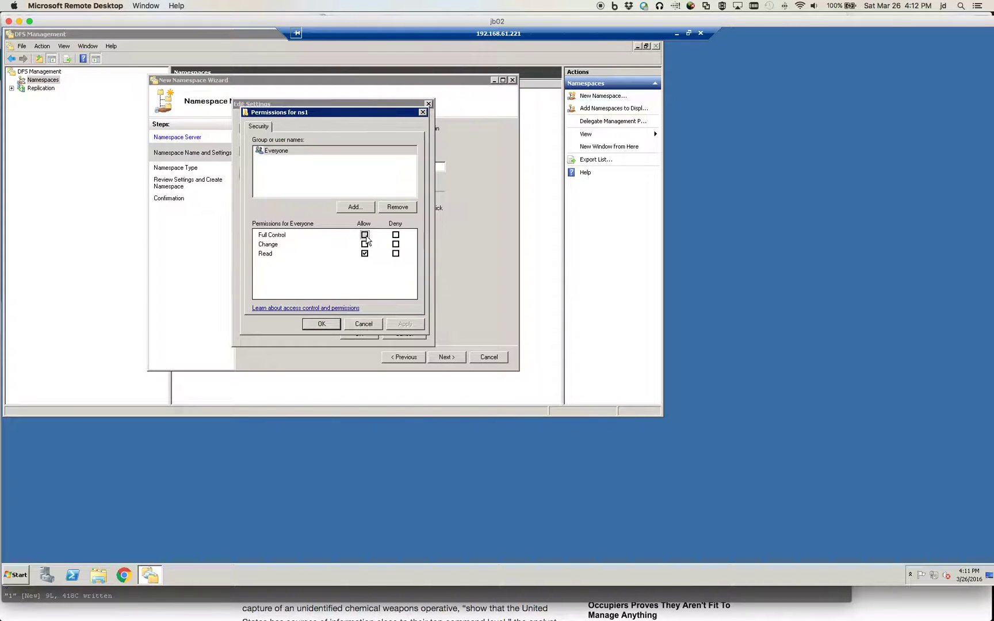
{"action": "left_click", "coordinate": [319, 325]}
{"action": "left_click", "coordinate": [354, 335]}
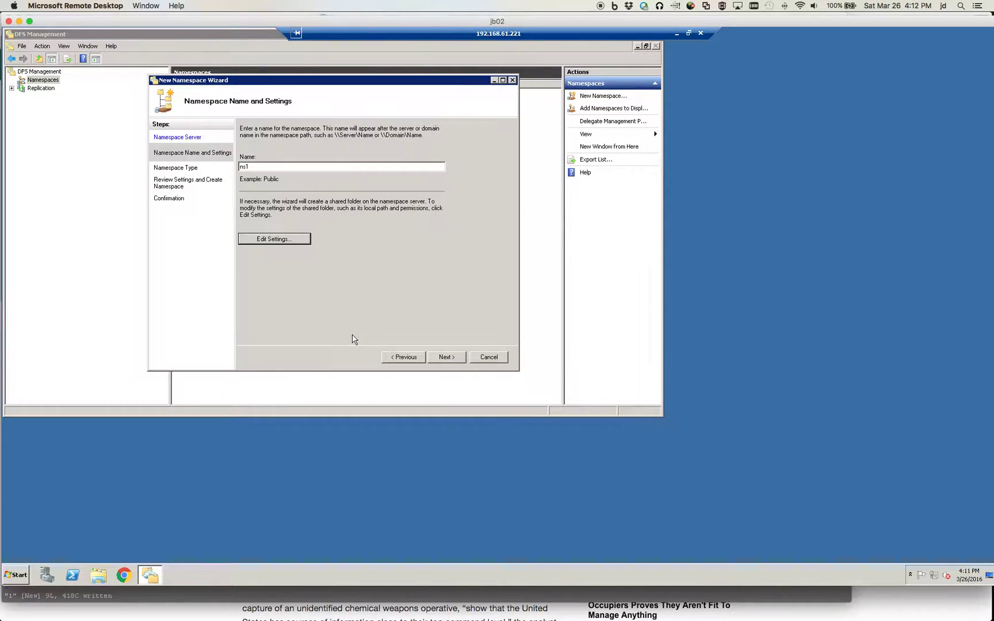
Create ns1 as a domain-based namespace with Windows Server 2008 mode enabled and close the wizard.
{"action": "left_click", "coordinate": [447, 357]}
{"action": "left_click", "coordinate": [448, 357]}
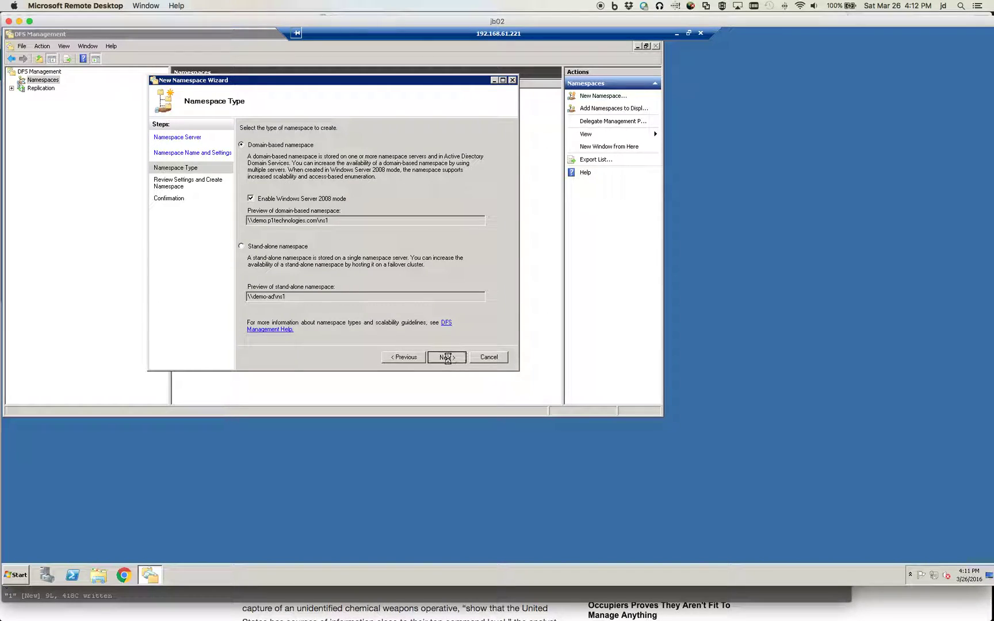
{"action": "left_click", "coordinate": [448, 358]}
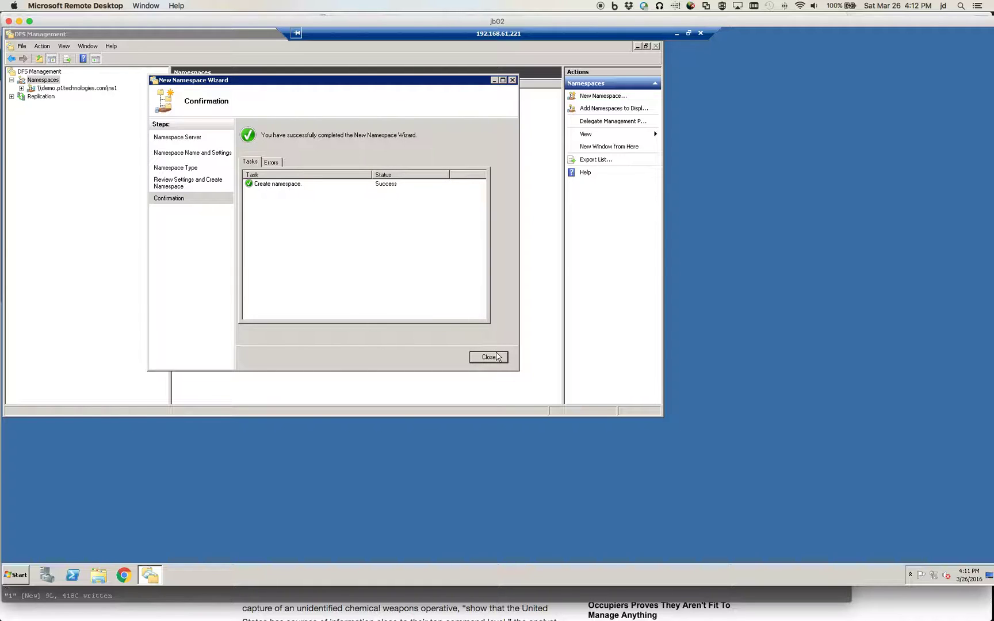
{"action": "left_click", "coordinate": [497, 356]}
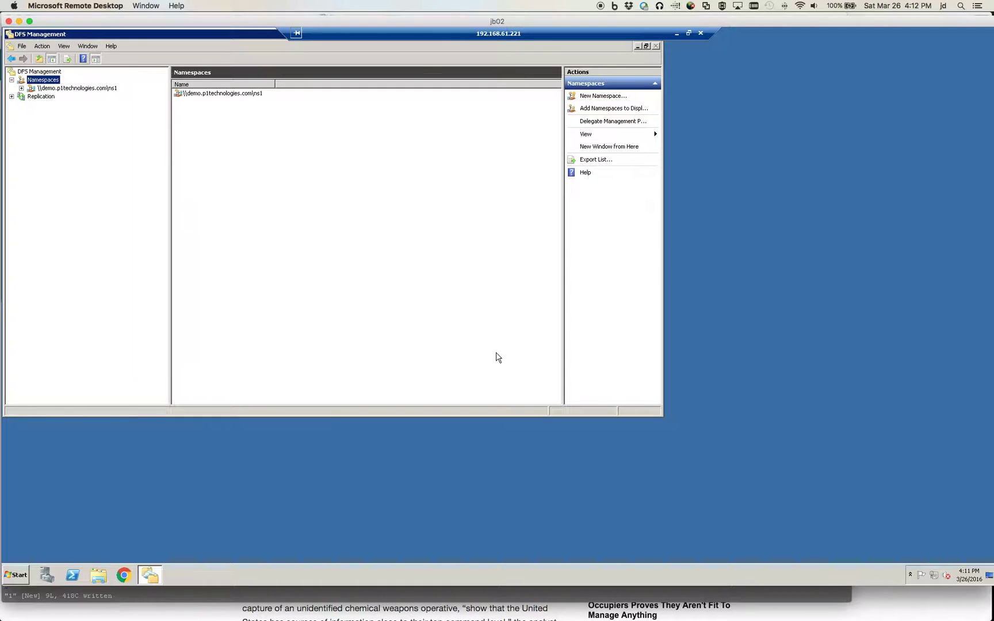
Begin a new folder named share01 in the ns1 namespace.
{"action": "left_click", "coordinate": [113, 90]}
{"action": "right_click", "coordinate": [114, 90]}
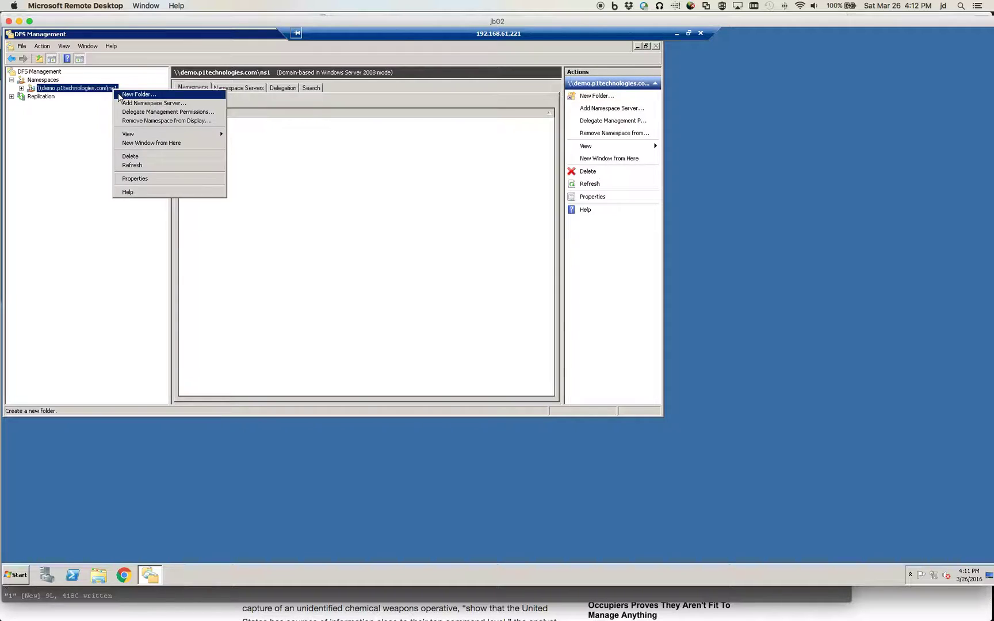
{"action": "left_click", "coordinate": [119, 94]}
{"action": "type", "text": "s"}
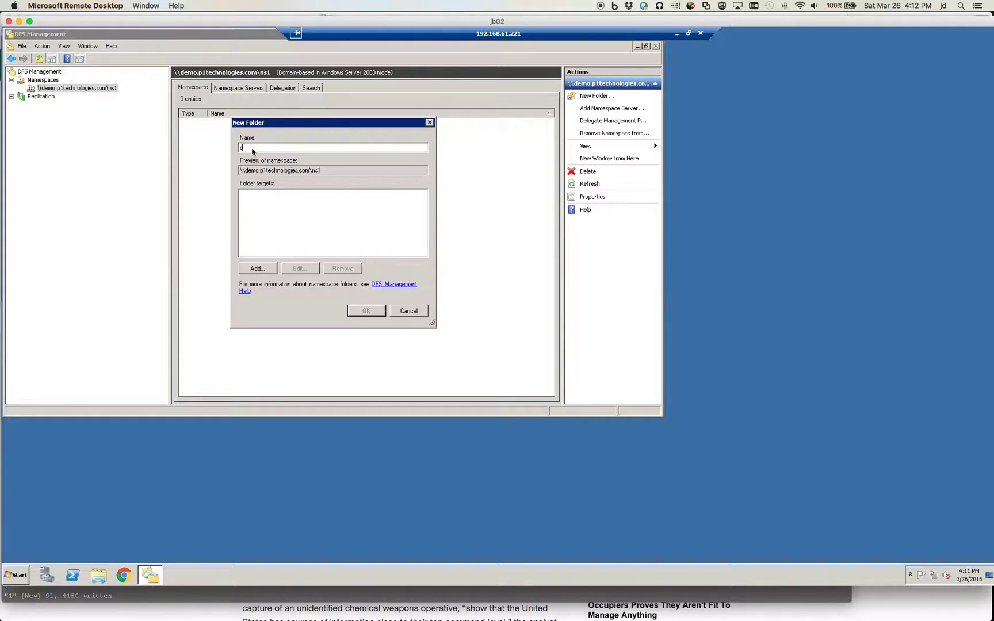
{"action": "type", "text": "hare01"}
Add the folder target \\eg.demo.p1technologies.com\share01 and create the folder.
{"action": "left_click", "coordinate": [263, 271]}
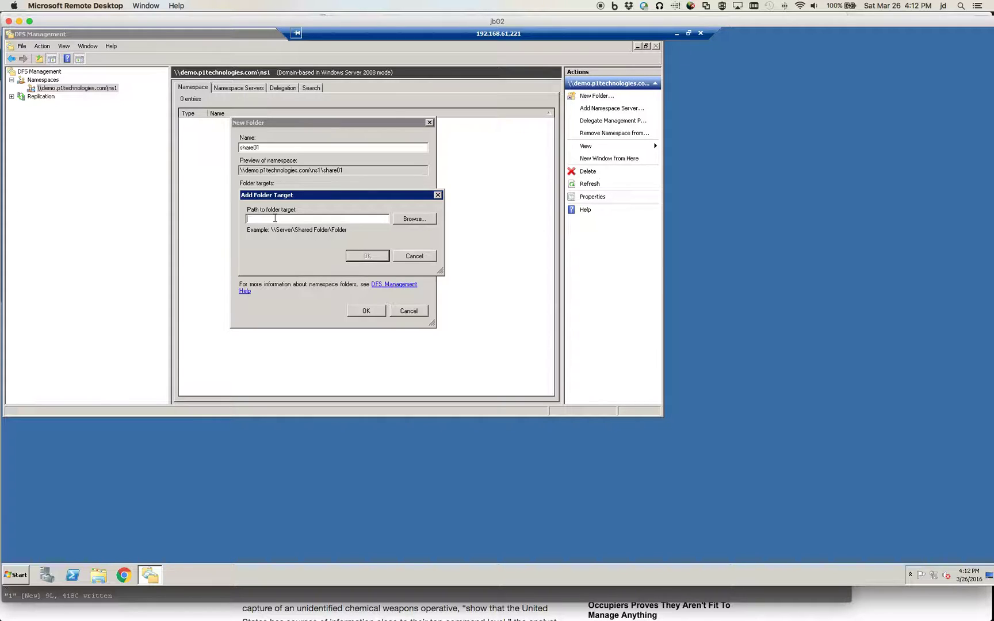
{"action": "type", "text": "\\\\eg.demo.p1technologies.com\\s"}
{"action": "type", "text": "hare01"}
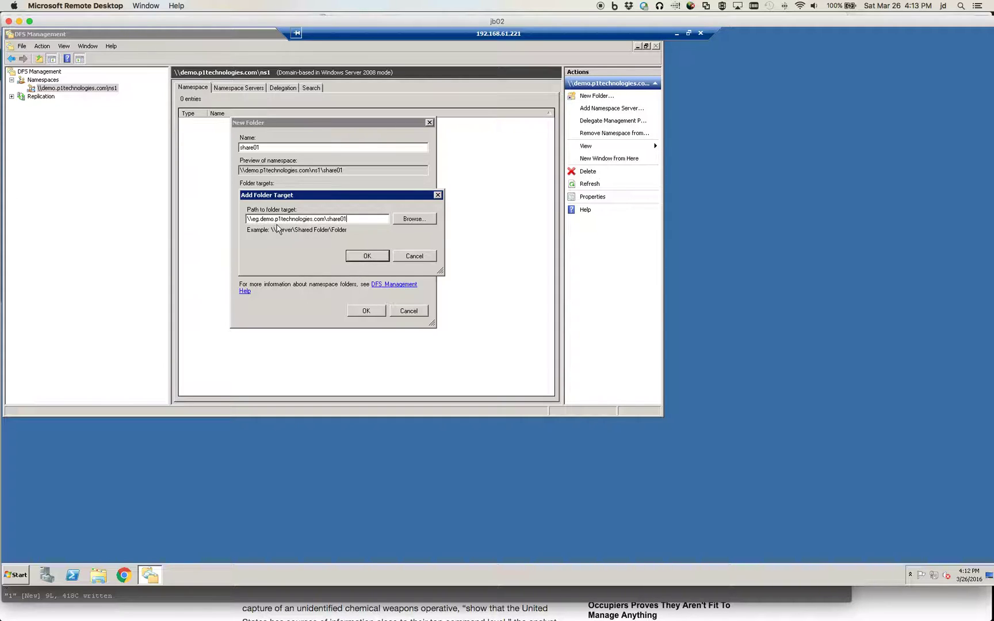
{"action": "left_click", "coordinate": [356, 255]}
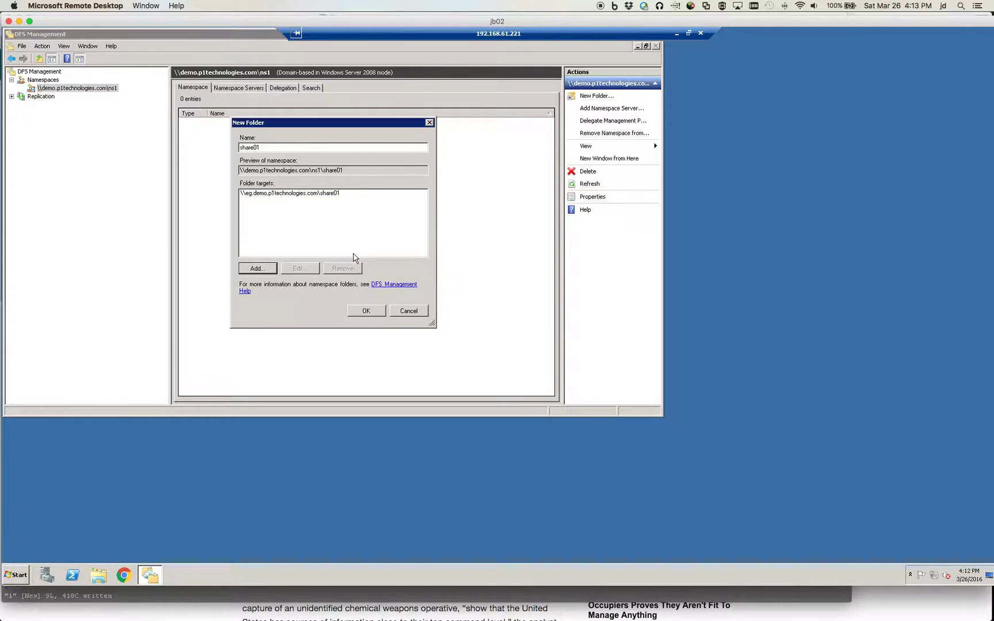
{"action": "left_click", "coordinate": [273, 195]}
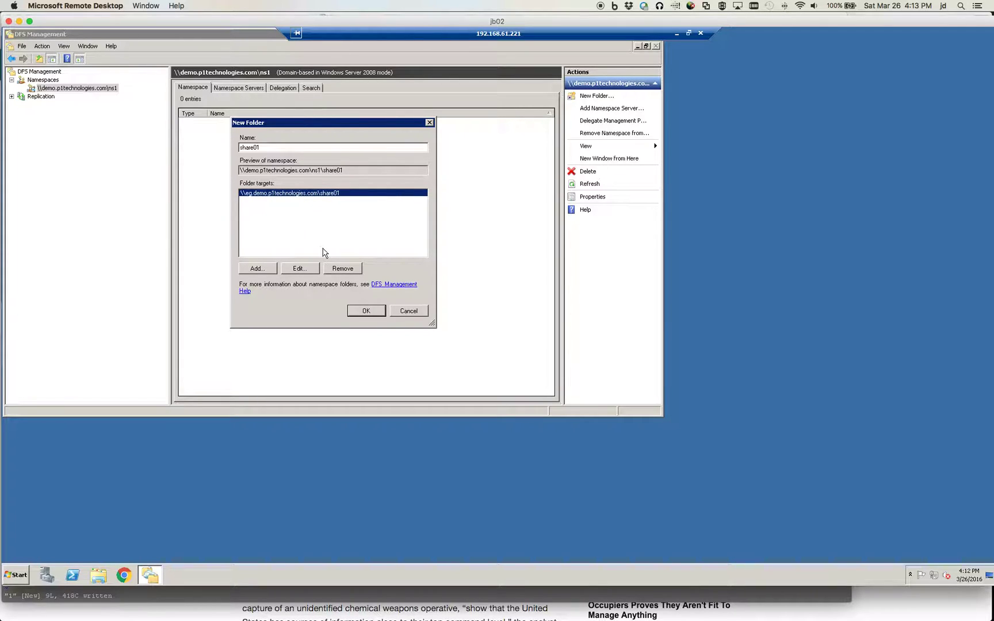
{"action": "left_click", "coordinate": [364, 312]}
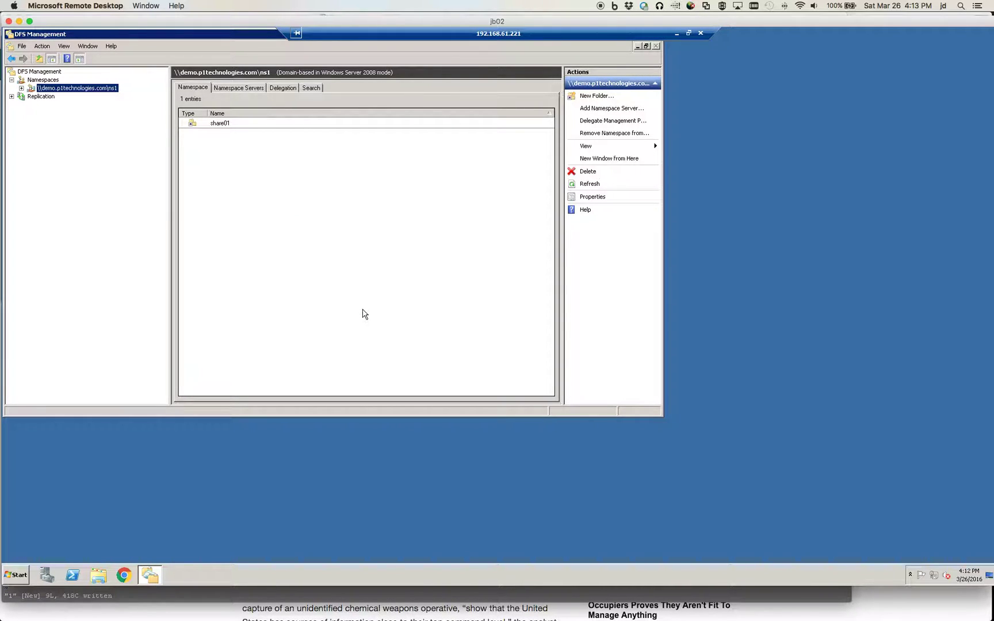
Browse to the network path \\demo and open the share01 folder inside ns1.
{"action": "left_click", "coordinate": [22, 566]}
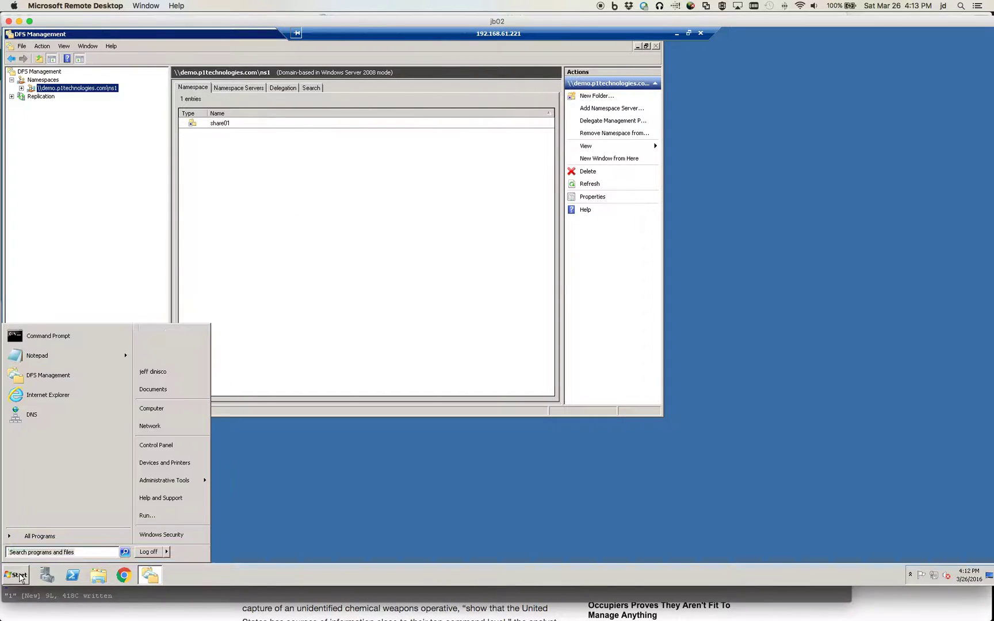
{"action": "left_click", "coordinate": [24, 554]}
{"action": "type", "text": "\\\\"}
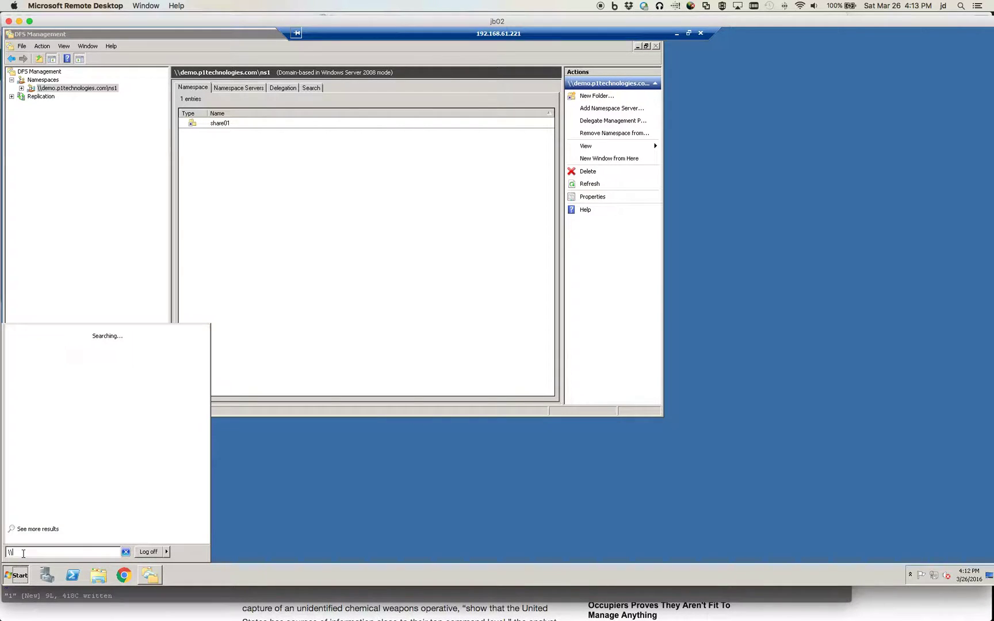
{"action": "type", "text": "demo"}
{"action": "key", "text": "Return"}
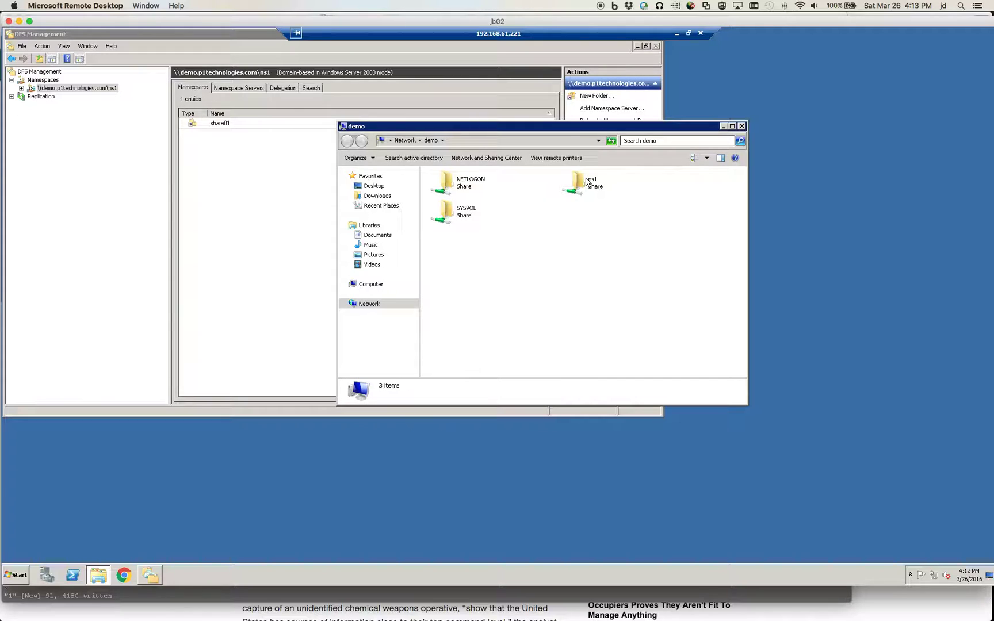
{"action": "double_click", "coordinate": [586, 181]}
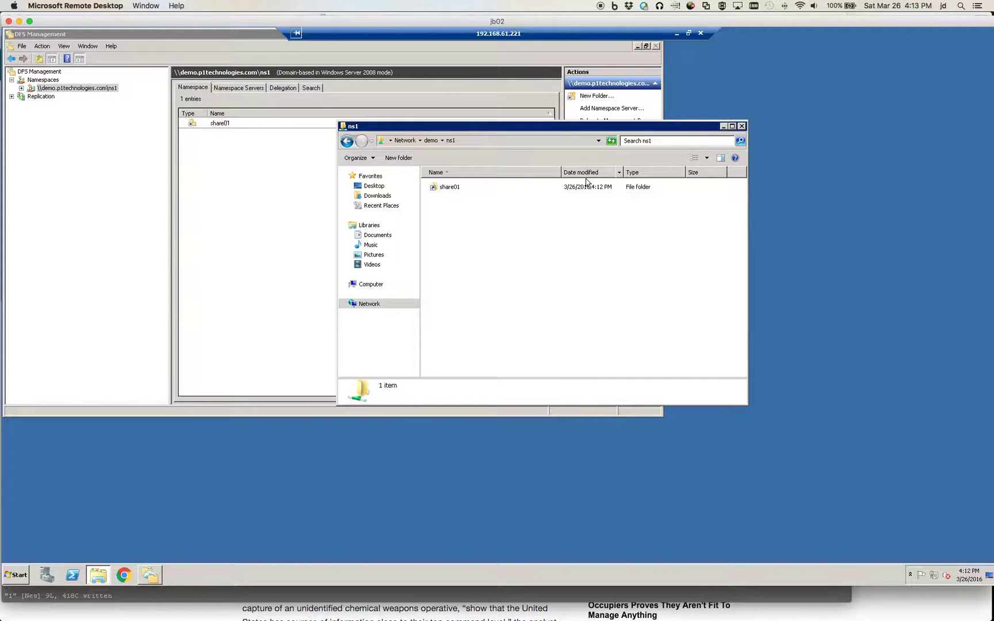
{"action": "left_click", "coordinate": [455, 192]}
{"action": "double_click", "coordinate": [455, 189]}
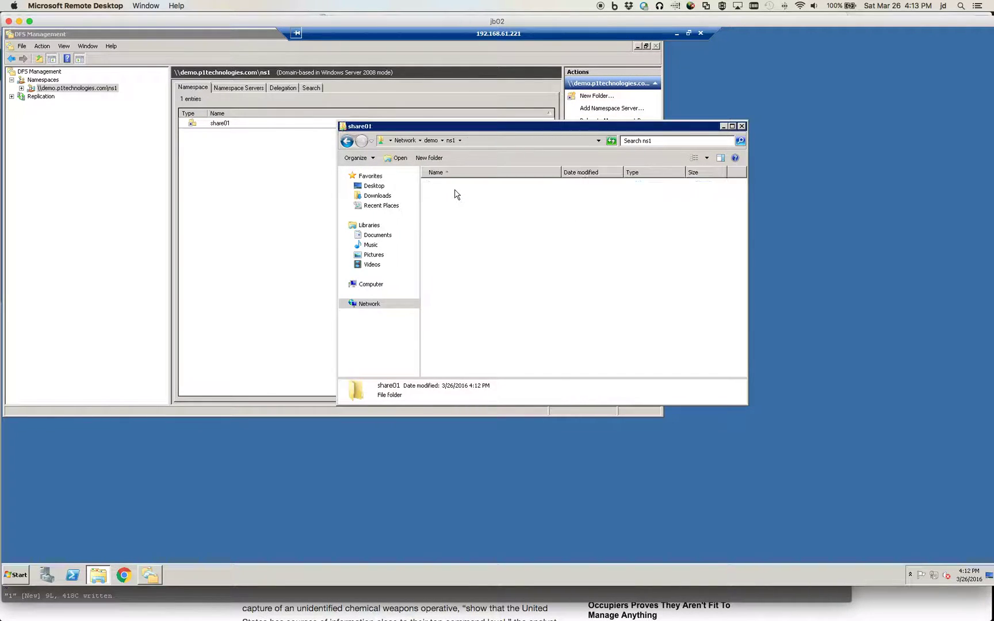
Create a new text document in share01, enter the text "hello" in it, and save and close it.
{"action": "right_click", "coordinate": [460, 224]}
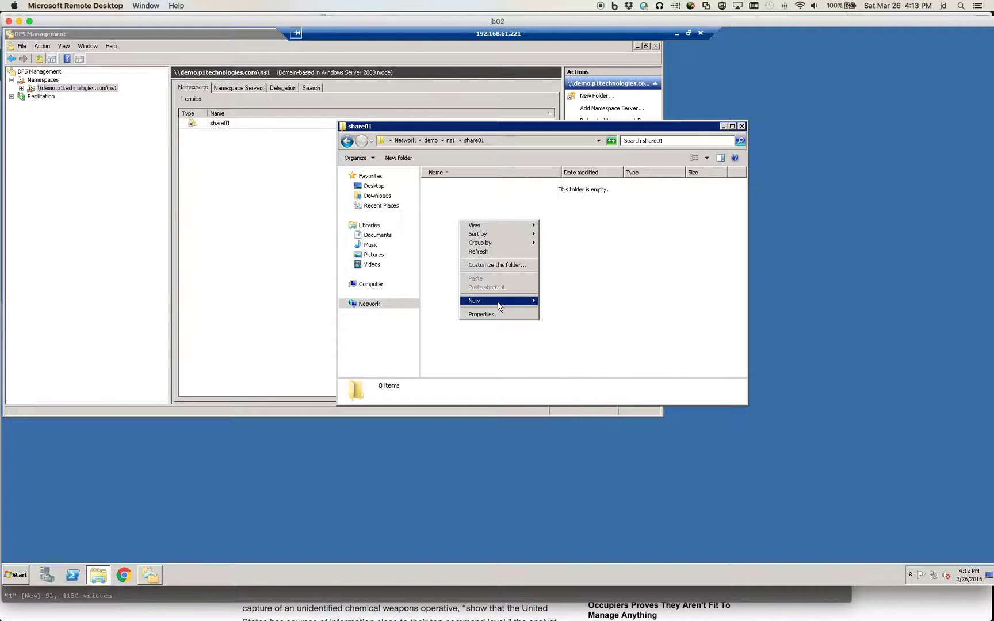
{"action": "mouse_move", "coordinate": [498, 303]}
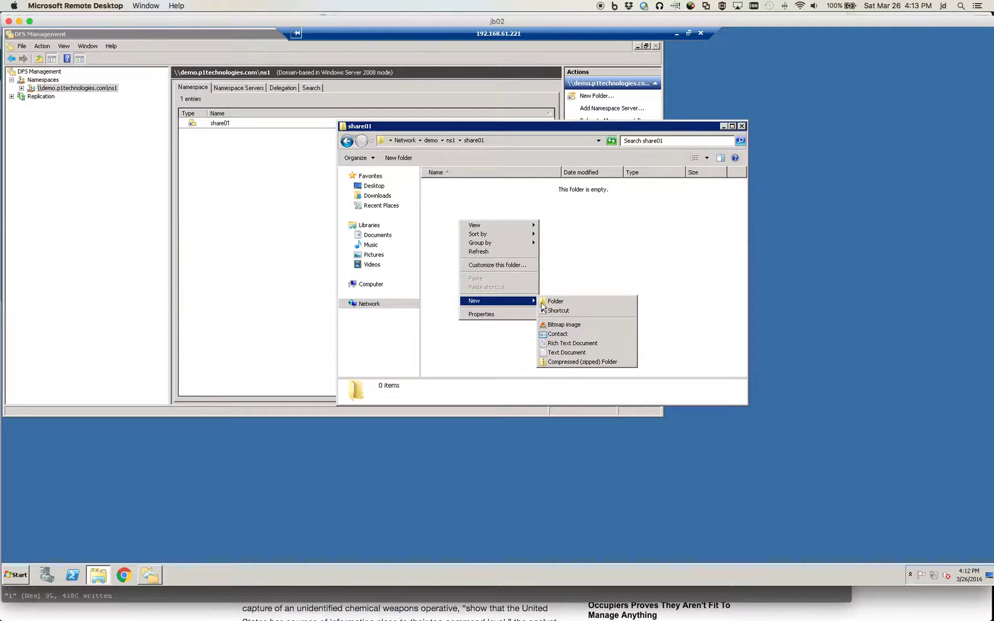
{"action": "left_click", "coordinate": [563, 352]}
{"action": "left_click", "coordinate": [492, 256]}
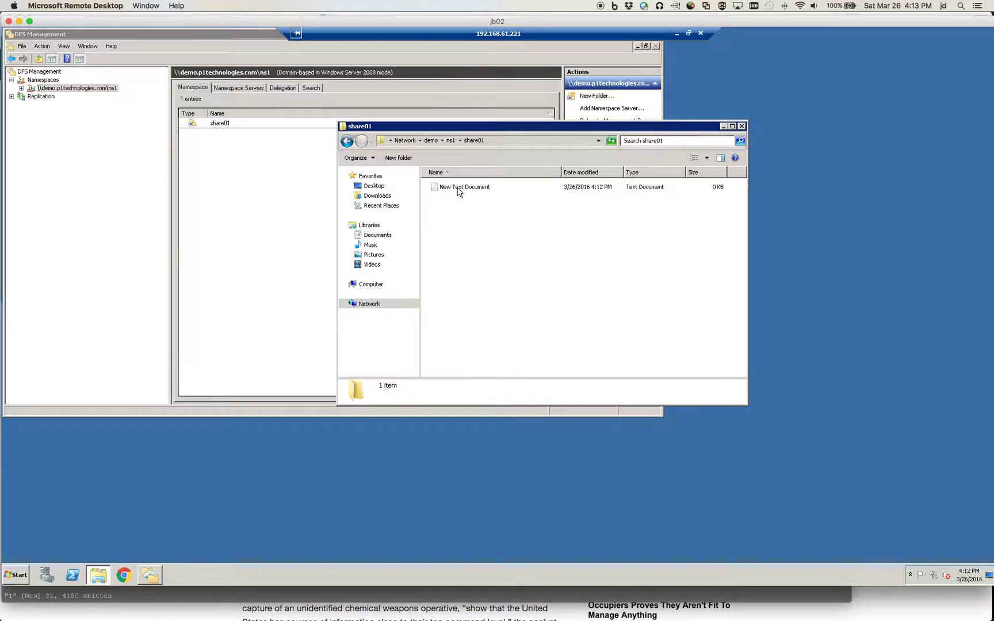
{"action": "double_click", "coordinate": [460, 187]}
{"action": "type", "text": "hello"}
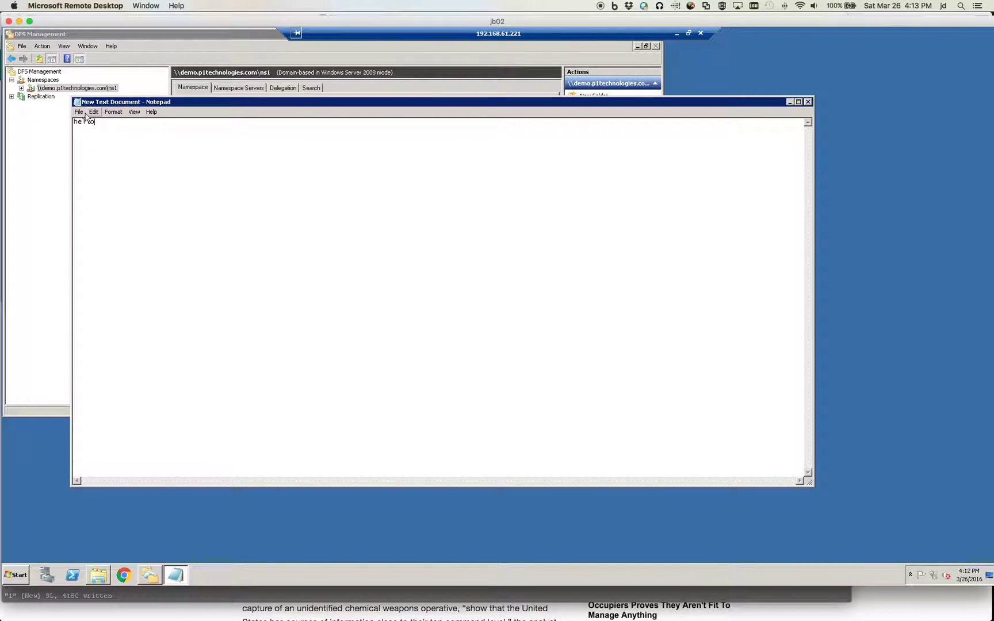
{"action": "left_click", "coordinate": [79, 112]}
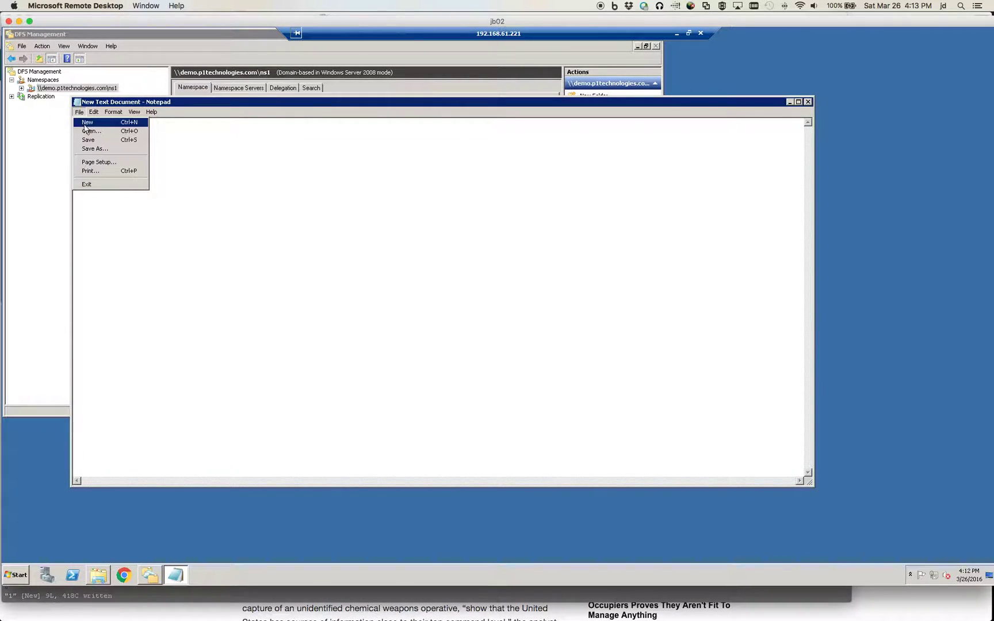
{"action": "left_click", "coordinate": [87, 139]}
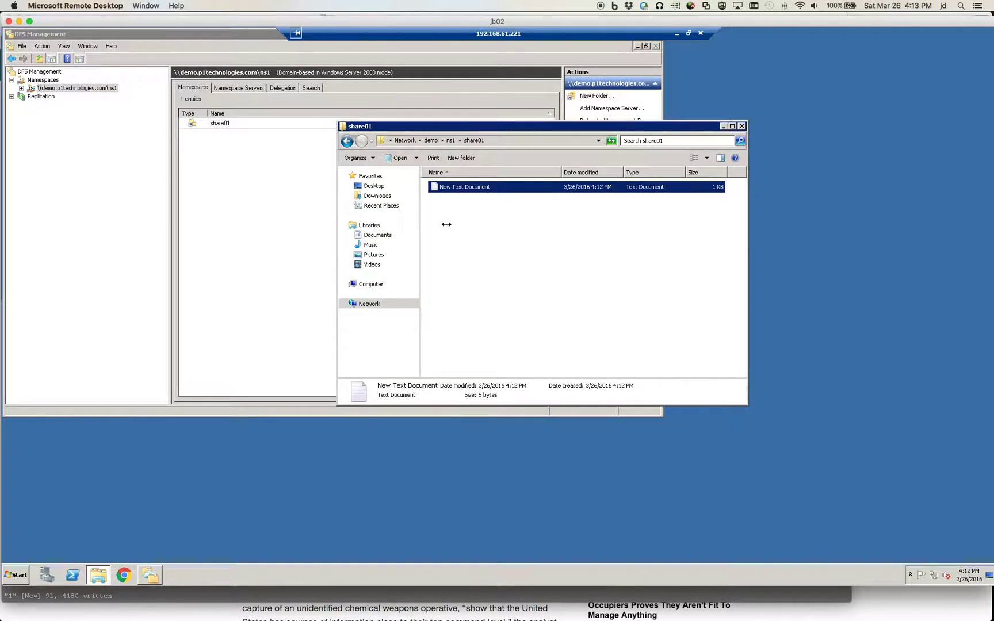
Inspect the full referral path in share01's DFS properties, then close the properties and the folder window.
{"action": "right_click", "coordinate": [447, 224]}
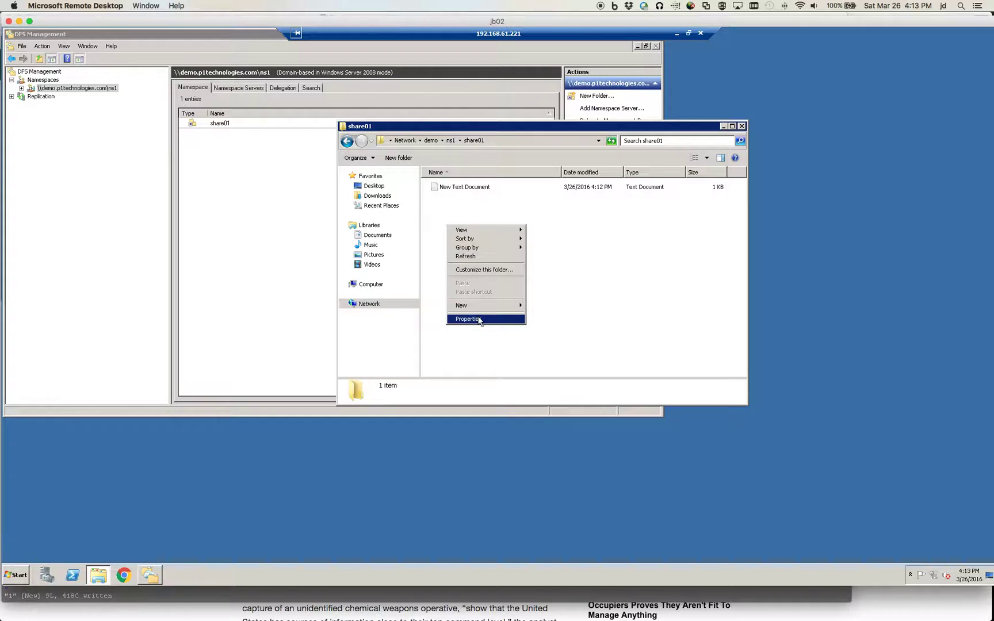
{"action": "left_click", "coordinate": [478, 318]}
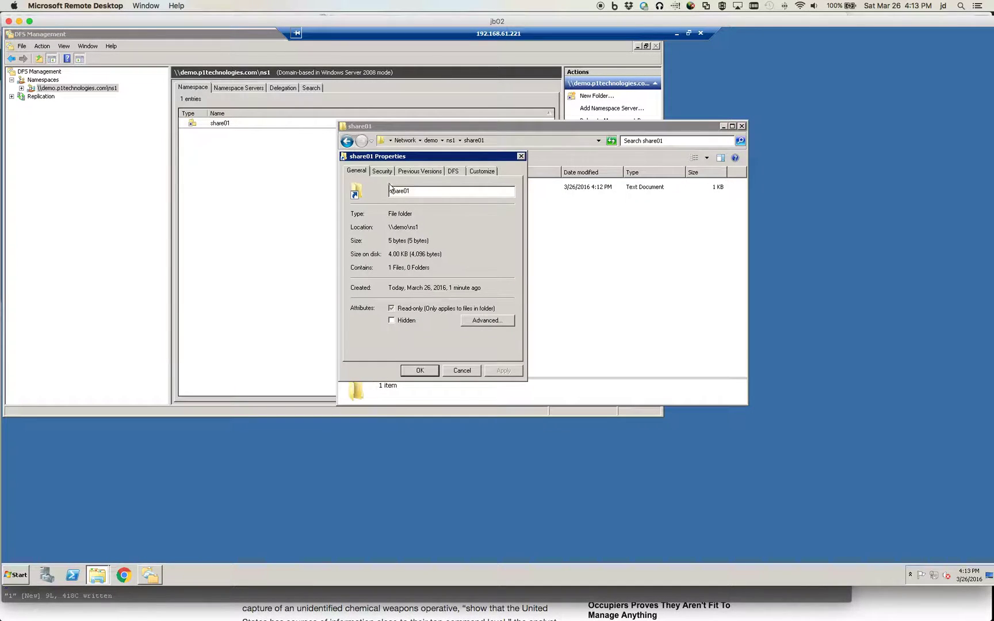
{"action": "left_click", "coordinate": [453, 172]}
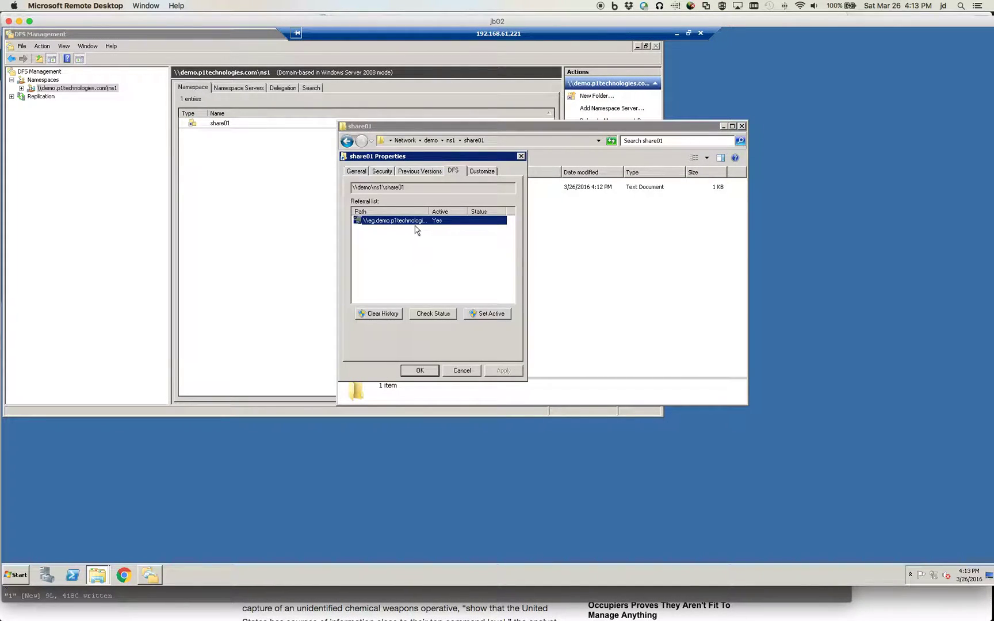
{"action": "left_click_drag", "start_coordinate": [429, 212], "coordinate": [463, 213]}
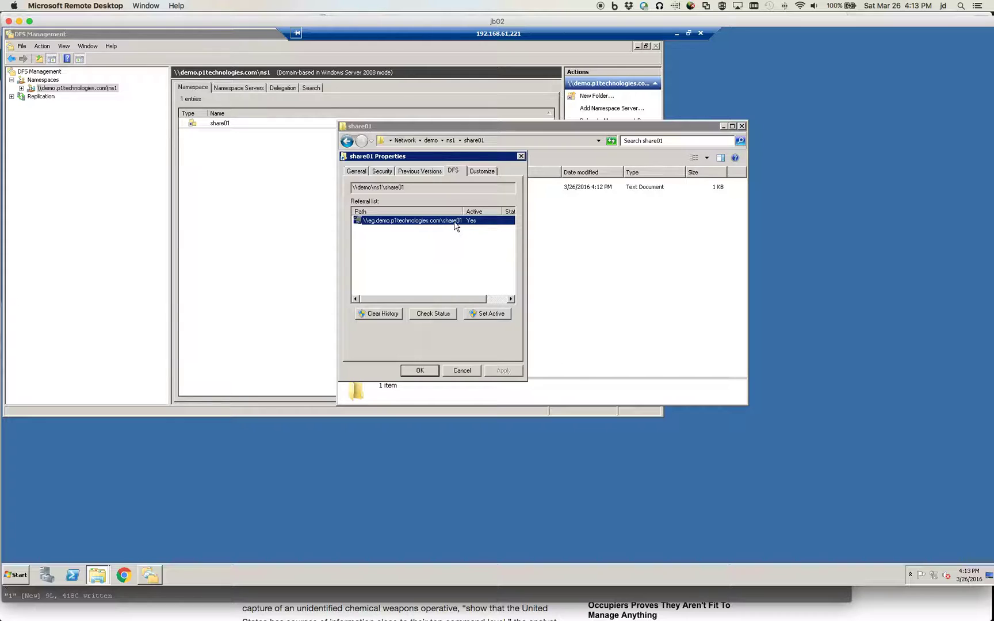
{"action": "left_click", "coordinate": [461, 371]}
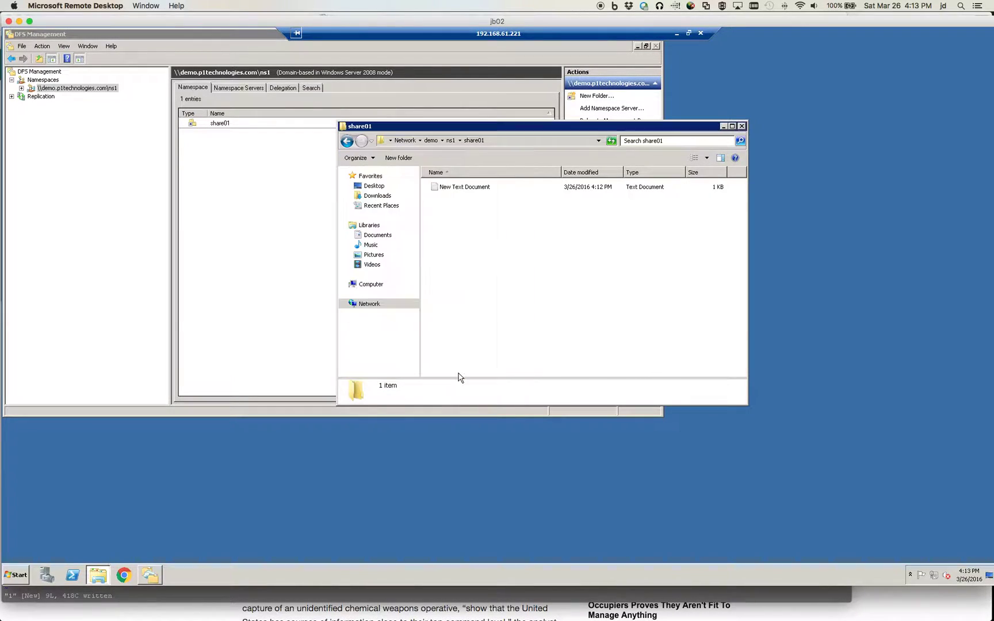
{"action": "left_click", "coordinate": [742, 125]}
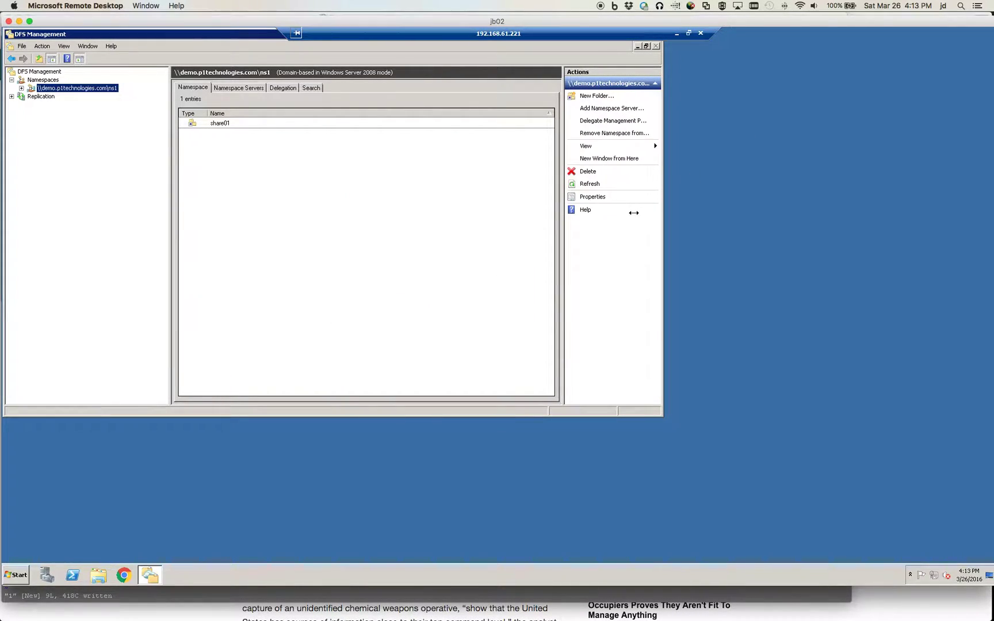
Switch to Eyeglass and enable the configuration replication job Isilon-S_EyeglassDFSTrial01.
{"action": "left_click", "coordinate": [676, 33]}
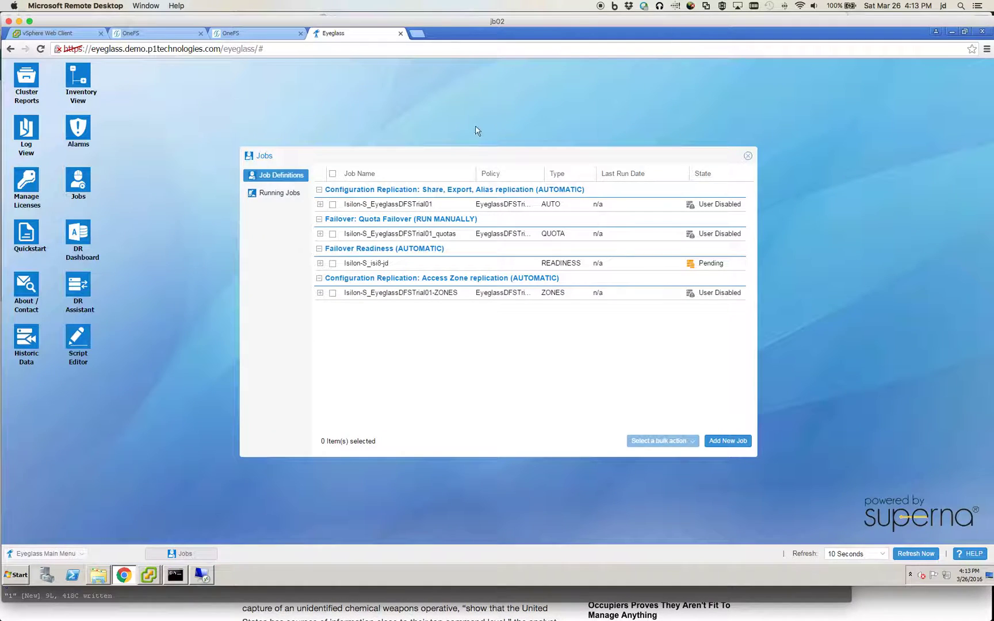
{"action": "left_click", "coordinate": [332, 206]}
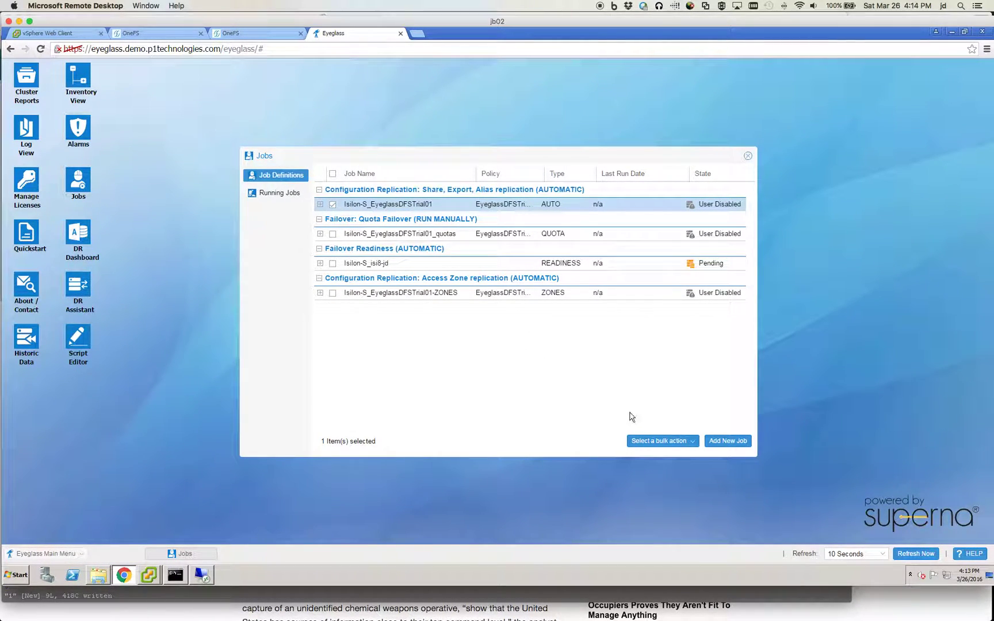
{"action": "left_click", "coordinate": [663, 439]}
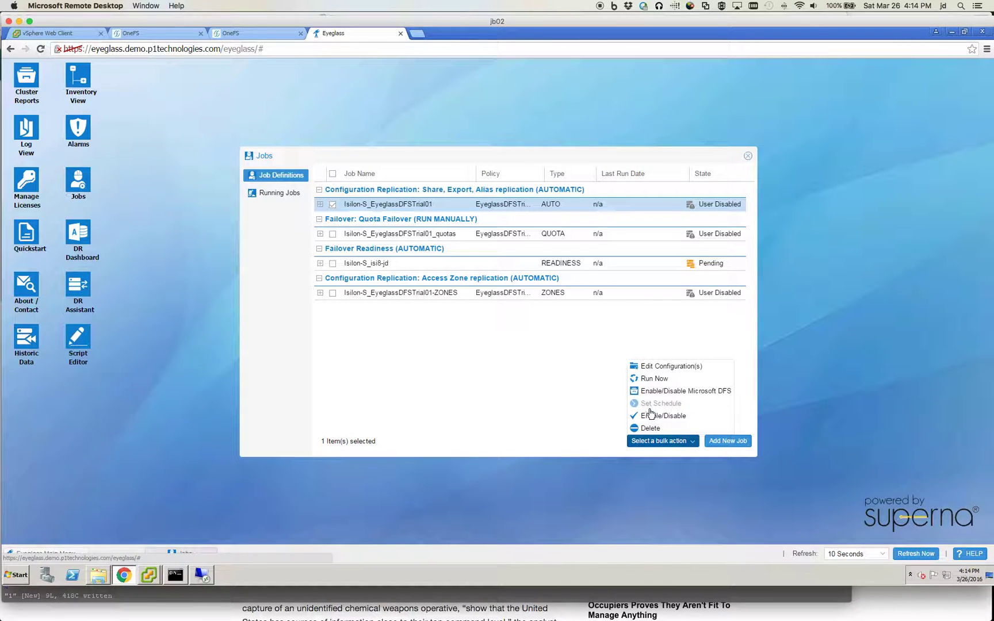
{"action": "left_click", "coordinate": [657, 417]}
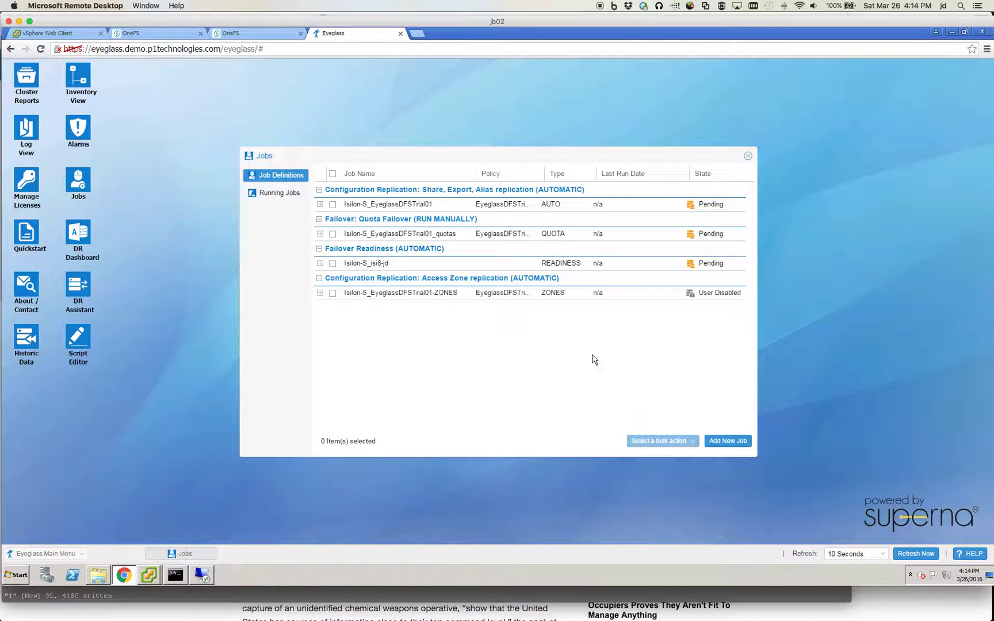
Enable Microsoft DFS mode for the job Isilon-S_EyeglassDFSTrial01 and accept the share renaming on target clusters.
{"action": "left_click", "coordinate": [332, 205]}
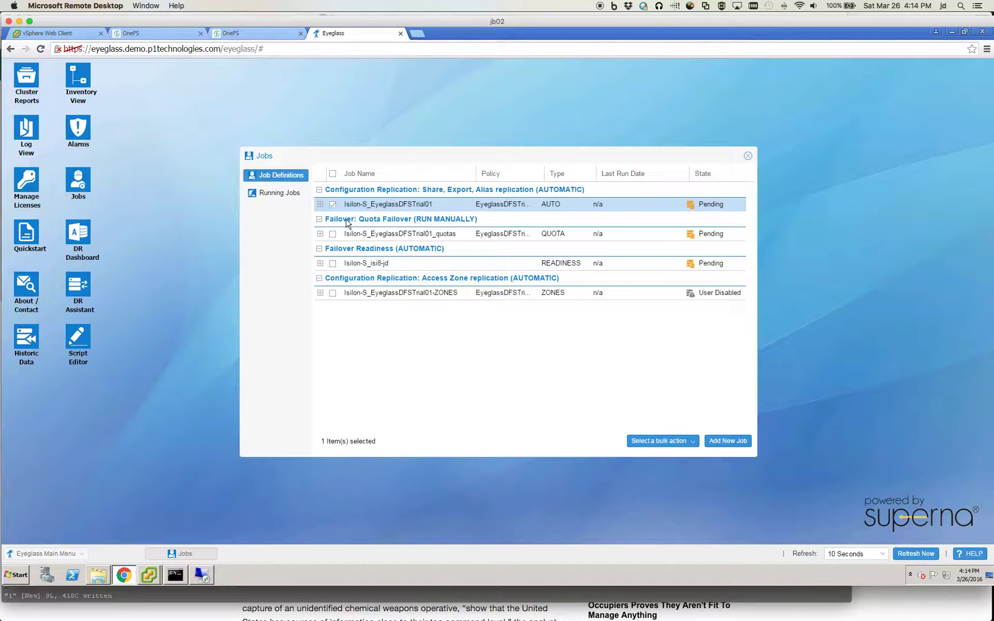
{"action": "left_click", "coordinate": [659, 441]}
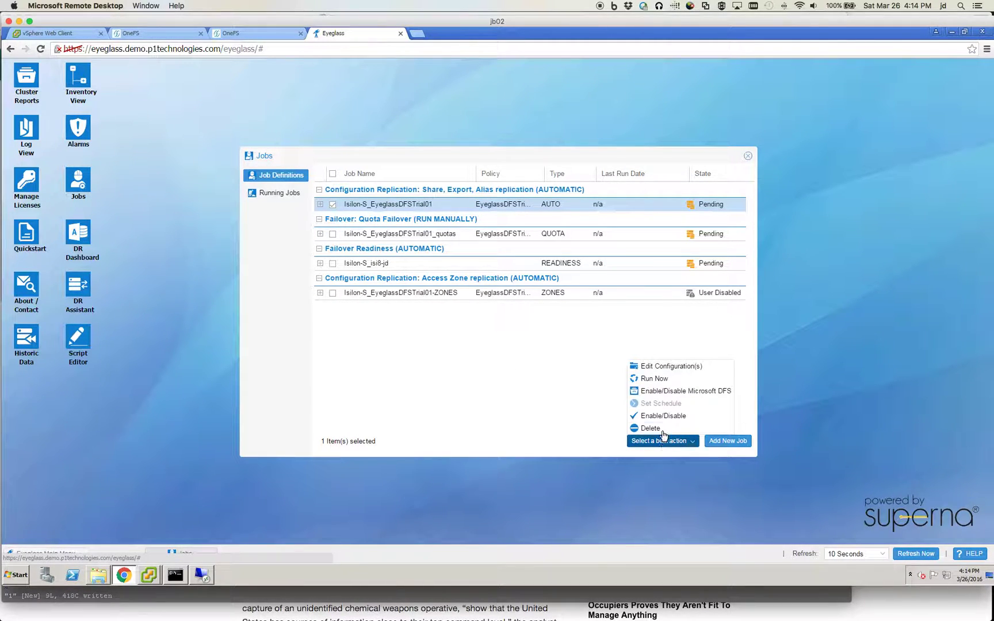
{"action": "left_click", "coordinate": [663, 392]}
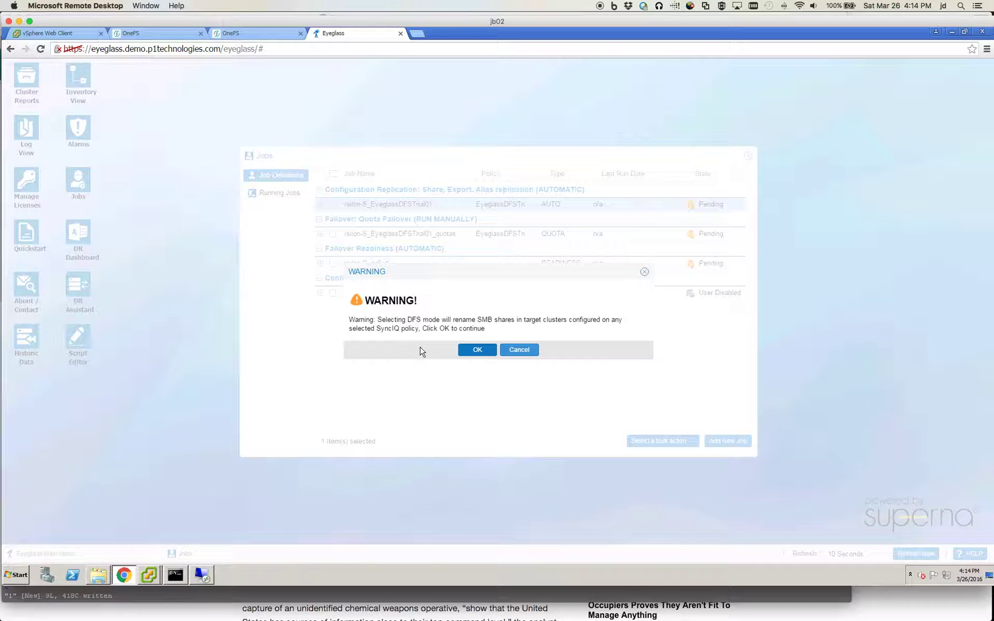
{"action": "left_click", "coordinate": [467, 352]}
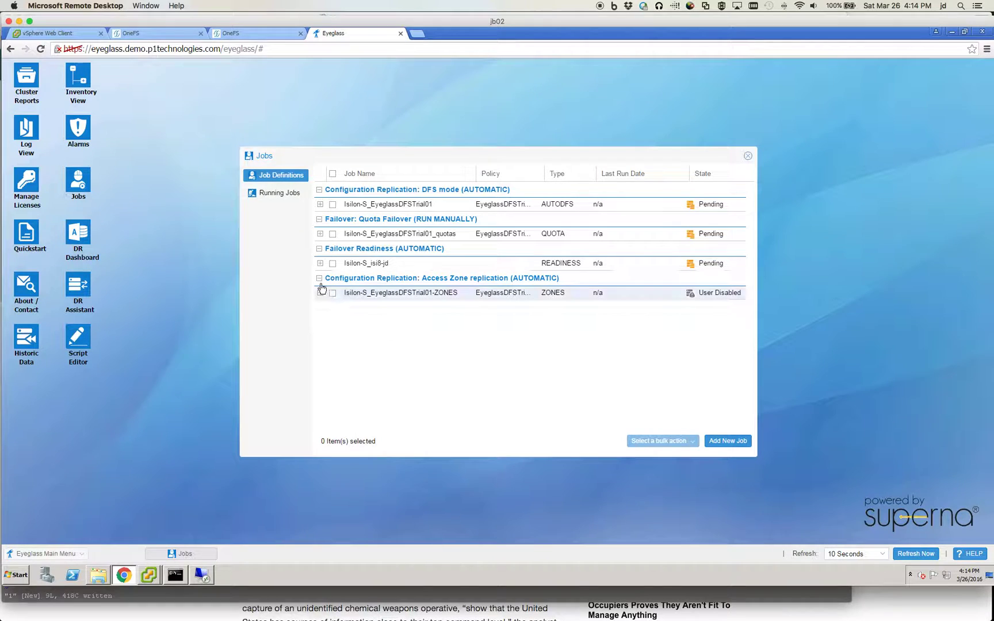
{"action": "left_click", "coordinate": [275, 196]}
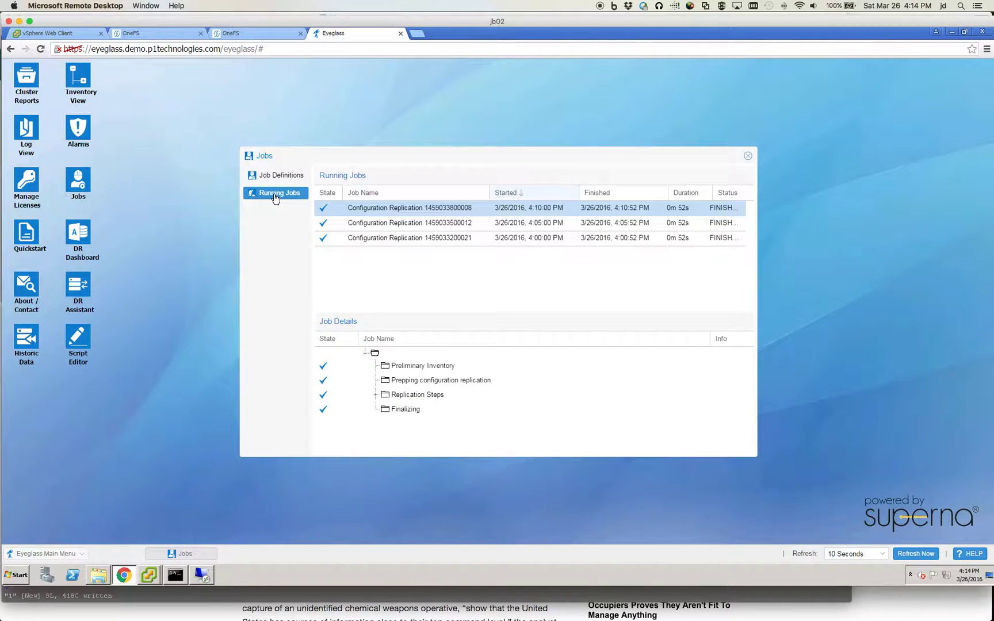
{"action": "left_click", "coordinate": [267, 178]}
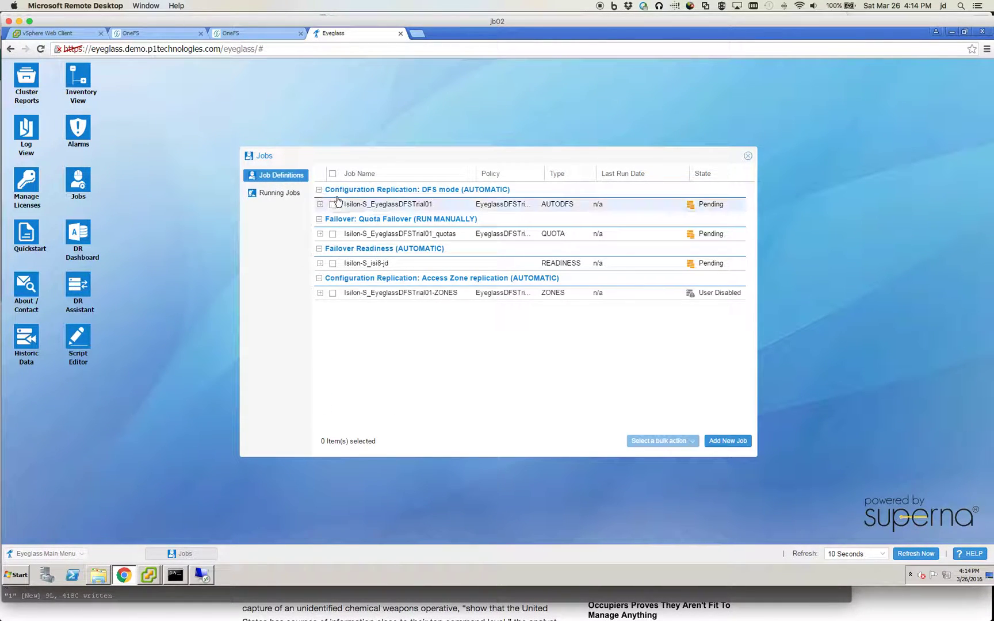
{"action": "left_click", "coordinate": [292, 199]}
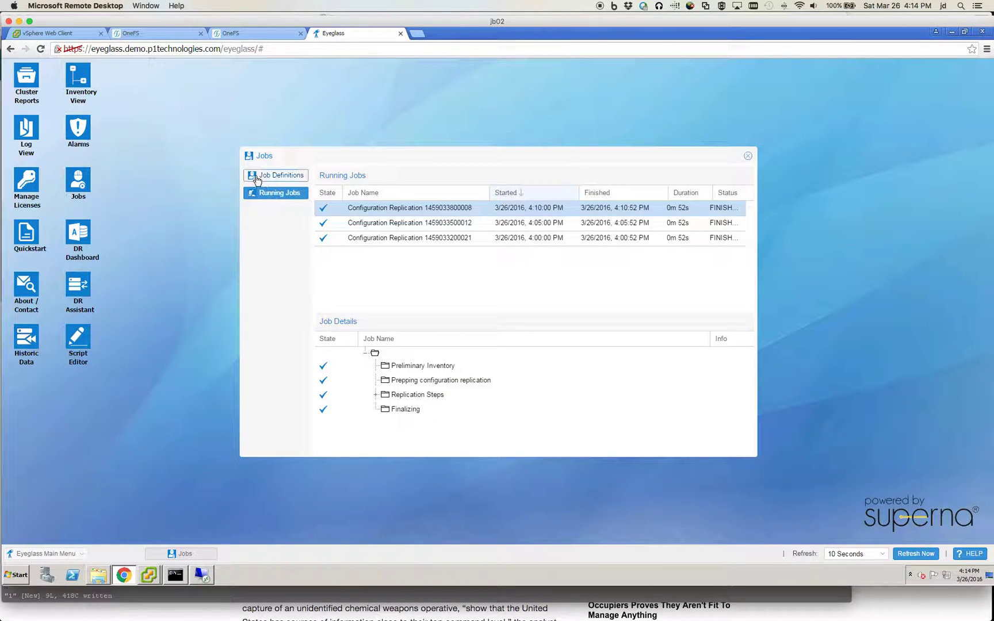
{"action": "left_click", "coordinate": [282, 183]}
Run the DFS mode job Isilon-S_EyeglassDFSTrial01 immediately.
{"action": "left_click", "coordinate": [332, 204]}
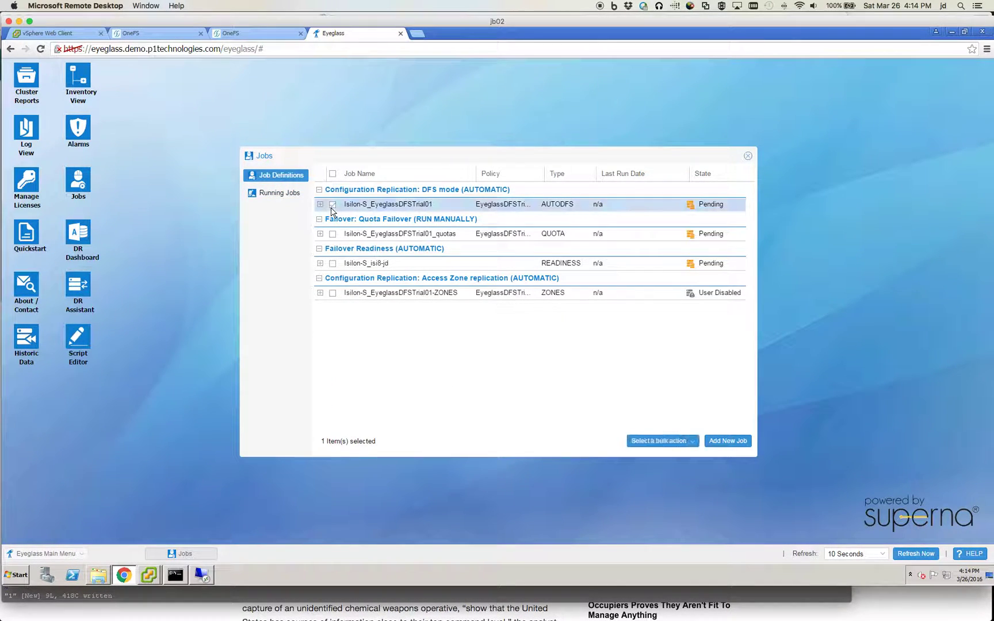
{"action": "left_click", "coordinate": [659, 440]}
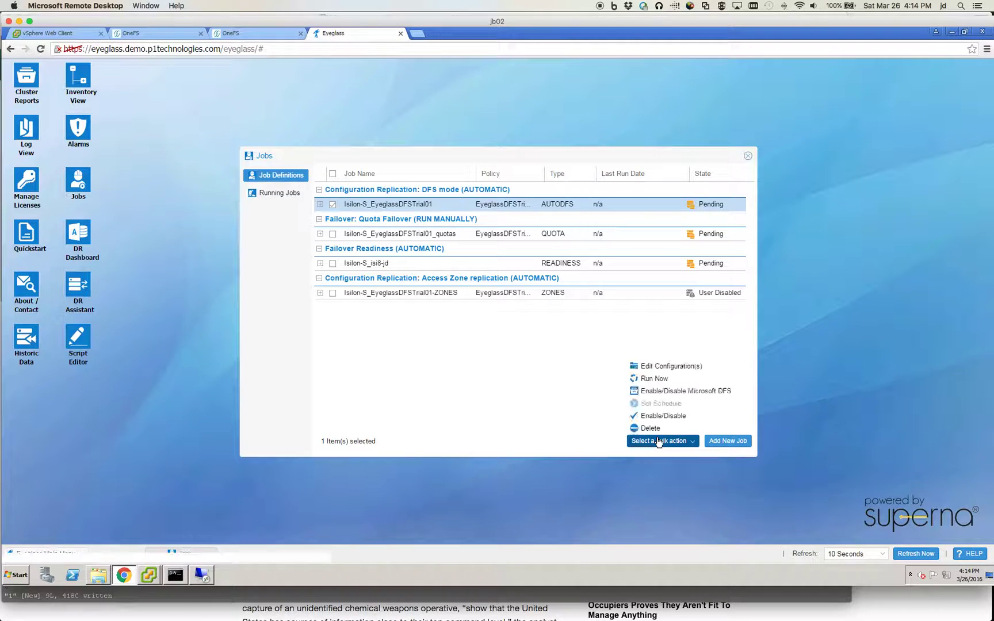
{"action": "left_click", "coordinate": [657, 378]}
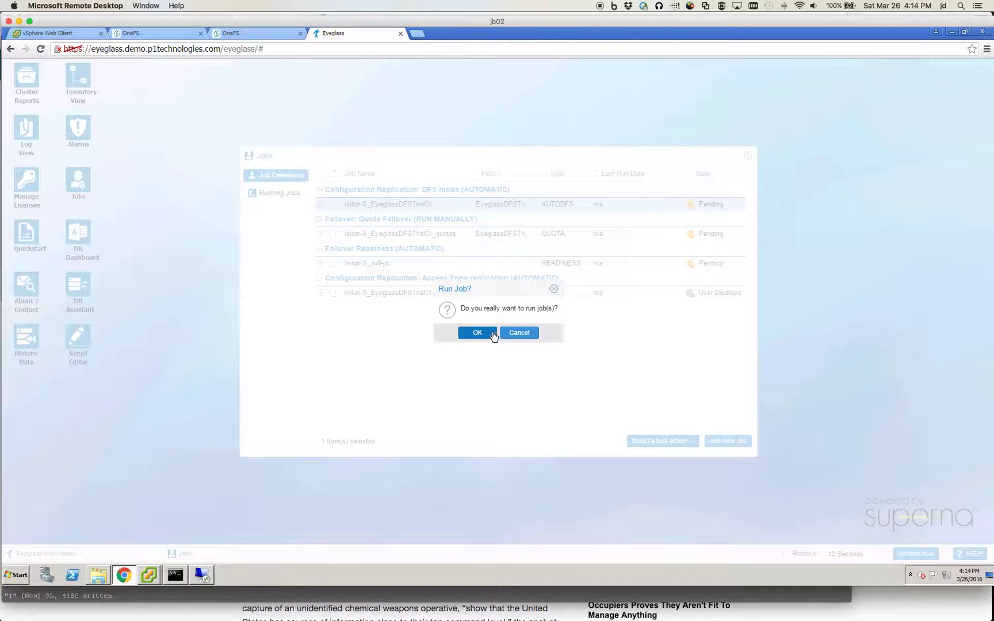
{"action": "left_click", "coordinate": [475, 332]}
{"action": "left_click", "coordinate": [494, 334]}
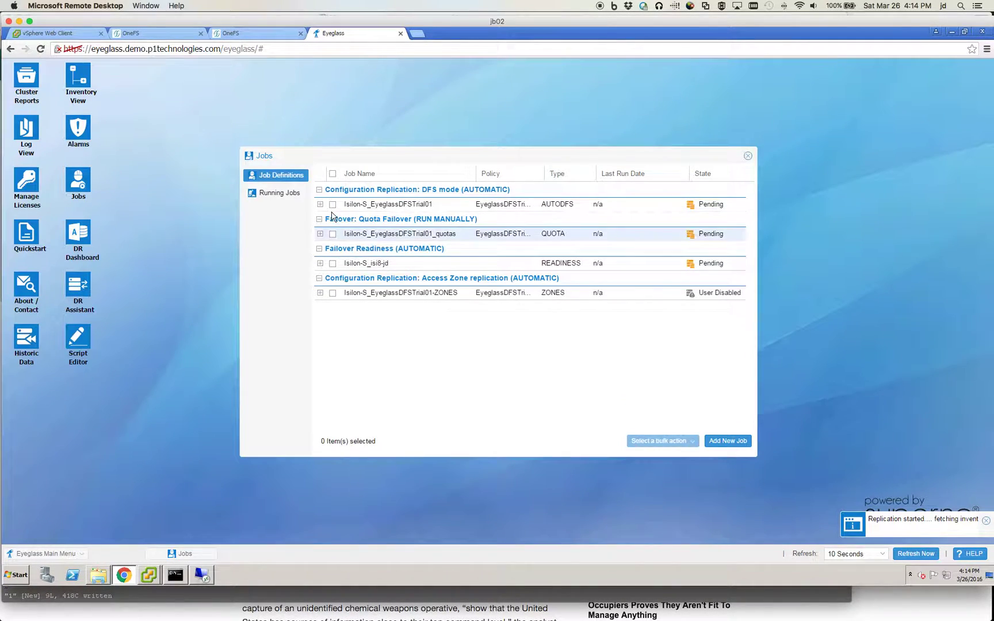
Check the progress of the newly started configuration replication among the running jobs.
{"action": "left_click", "coordinate": [293, 197]}
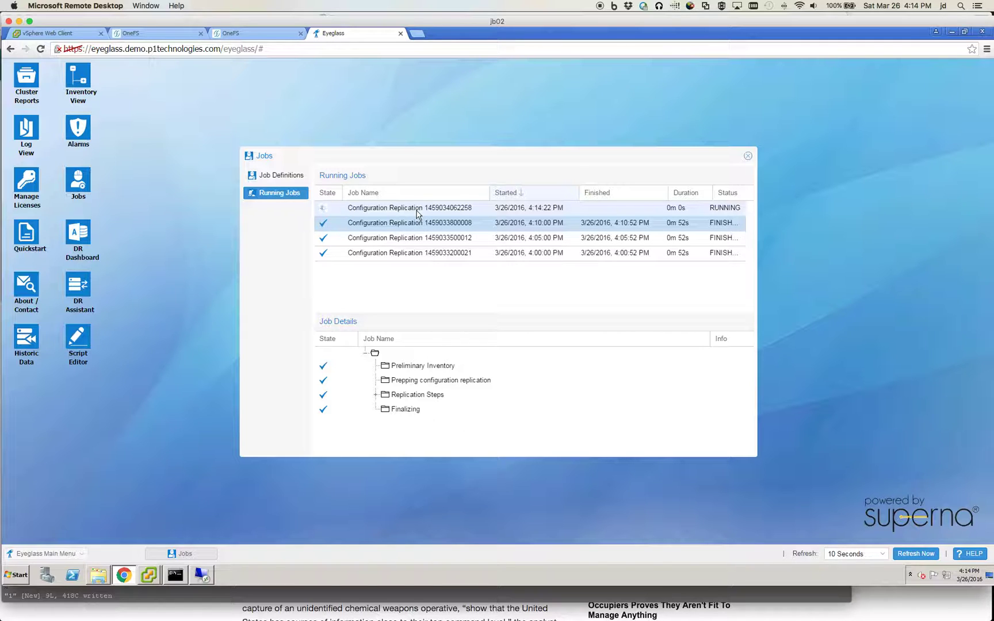
{"action": "left_click", "coordinate": [288, 174]}
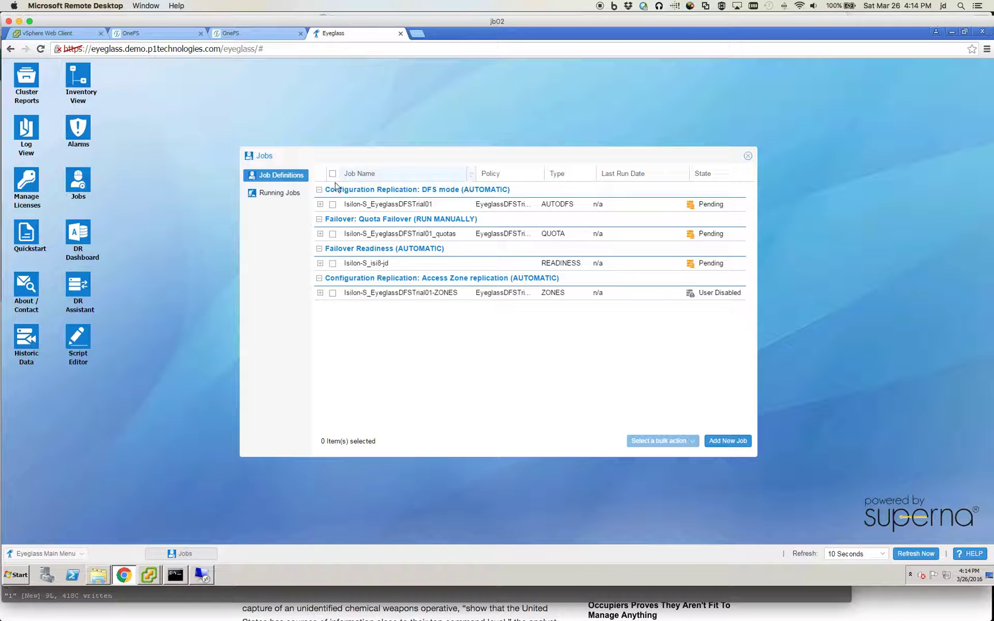
{"action": "left_click", "coordinate": [262, 193]}
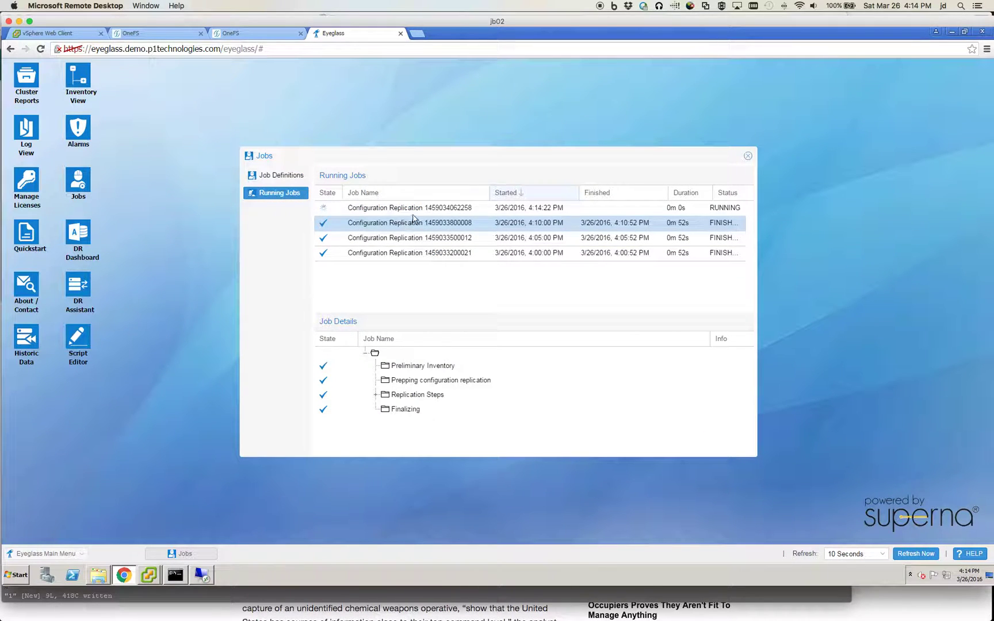
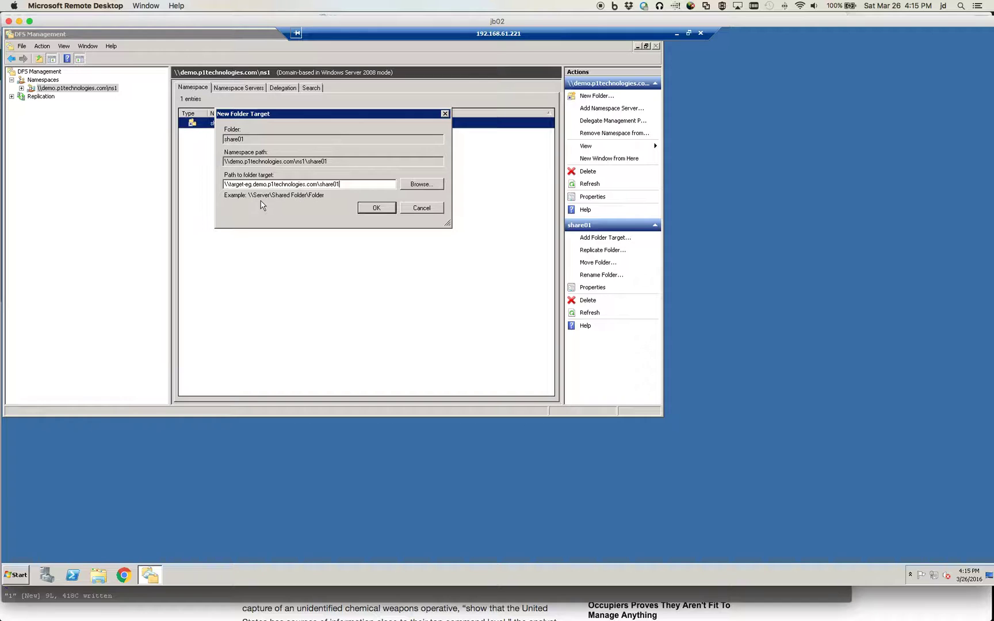
Add \\target-eg.demo.p1technologies.com\share01 as a folder target of share01, declining to create the shared folder or a replication group.
{"action": "left_click", "coordinate": [376, 211]}
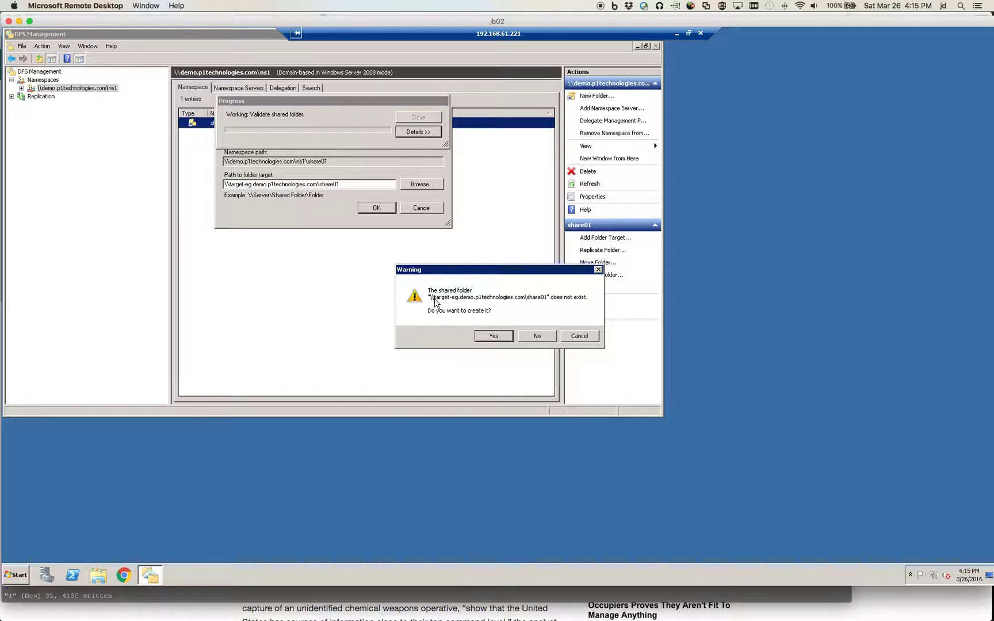
{"action": "left_click", "coordinate": [531, 338]}
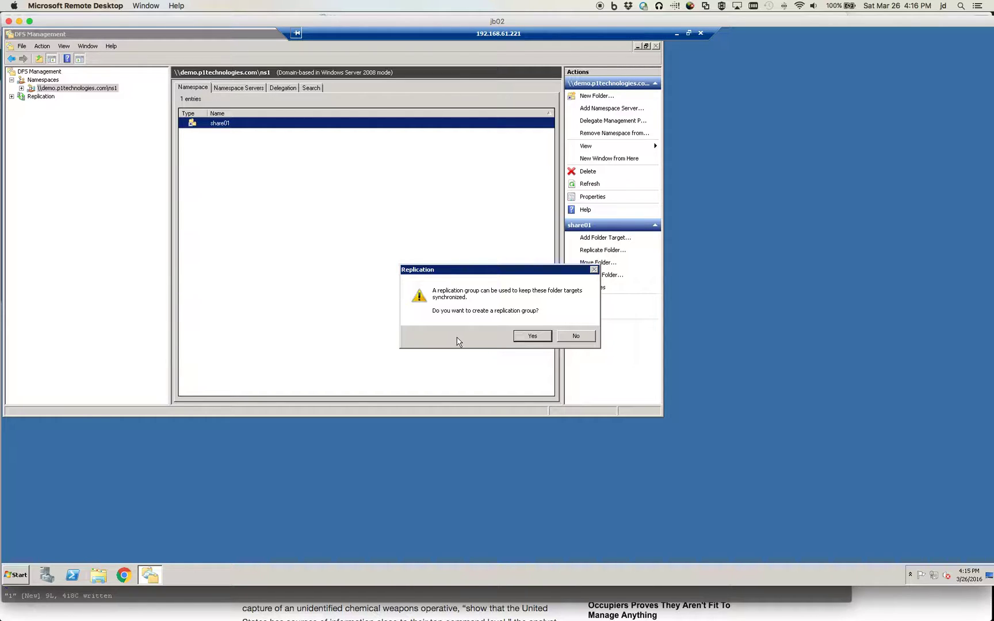
{"action": "left_click", "coordinate": [583, 339]}
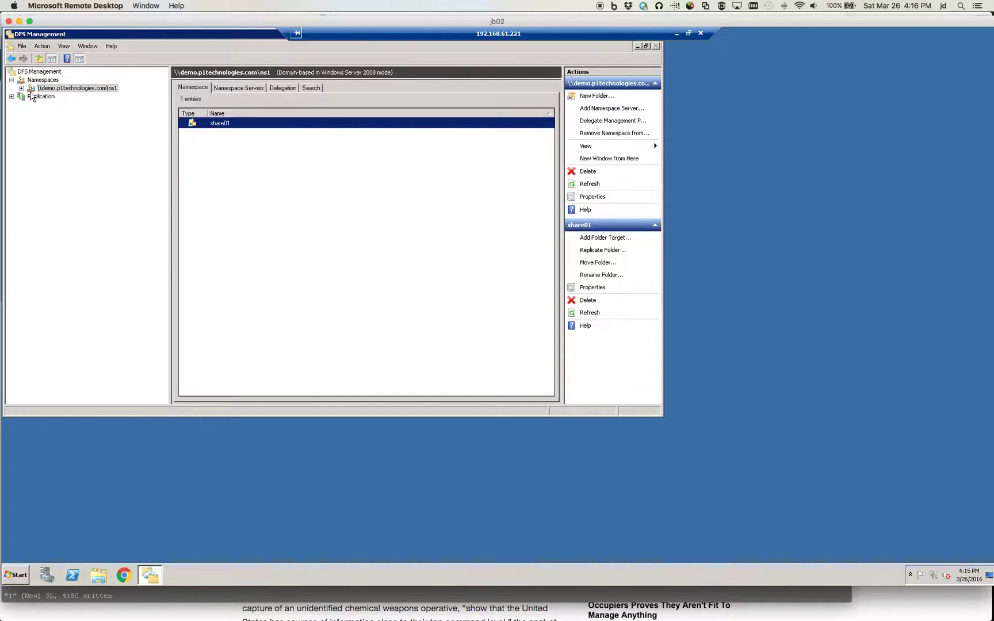
Browse to the network path \\demo again and open share01 in the ns1 namespace.
{"action": "left_click", "coordinate": [17, 571]}
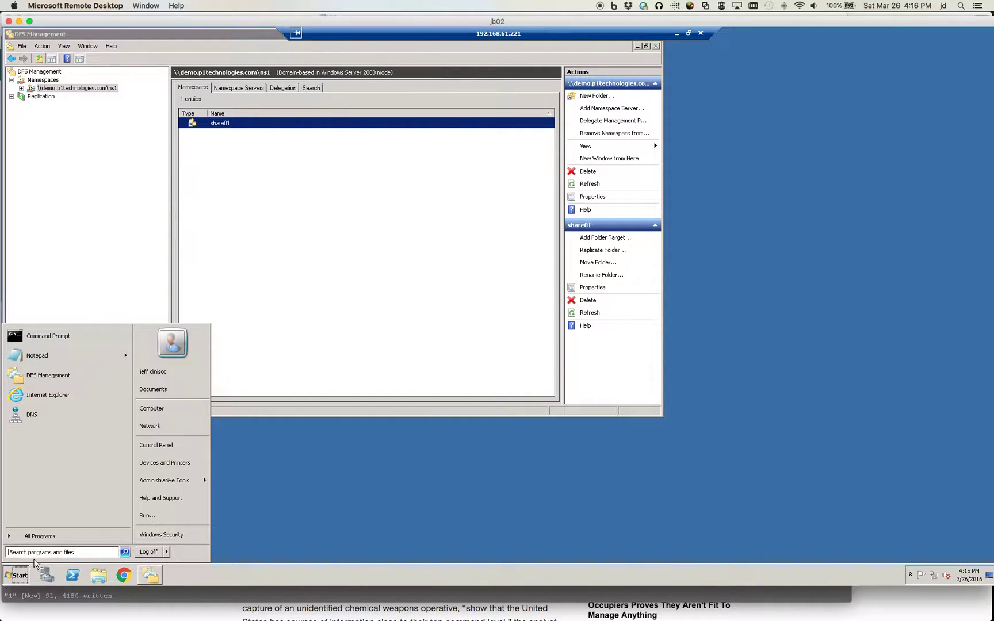
{"action": "left_click", "coordinate": [33, 553]}
{"action": "type", "text": "\\\\demo"}
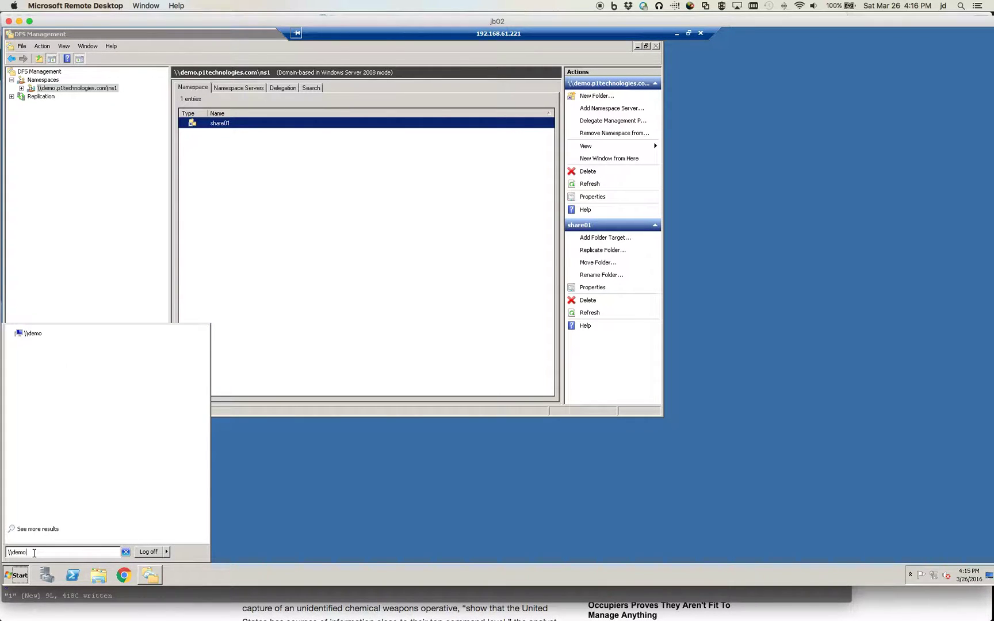
{"action": "key", "text": "Return"}
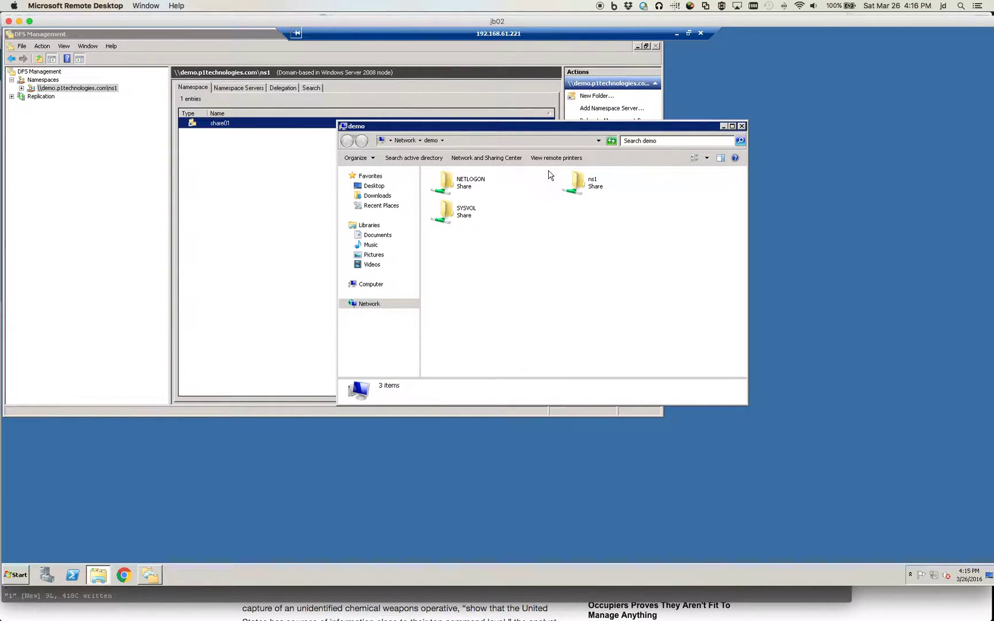
{"action": "double_click", "coordinate": [581, 183]}
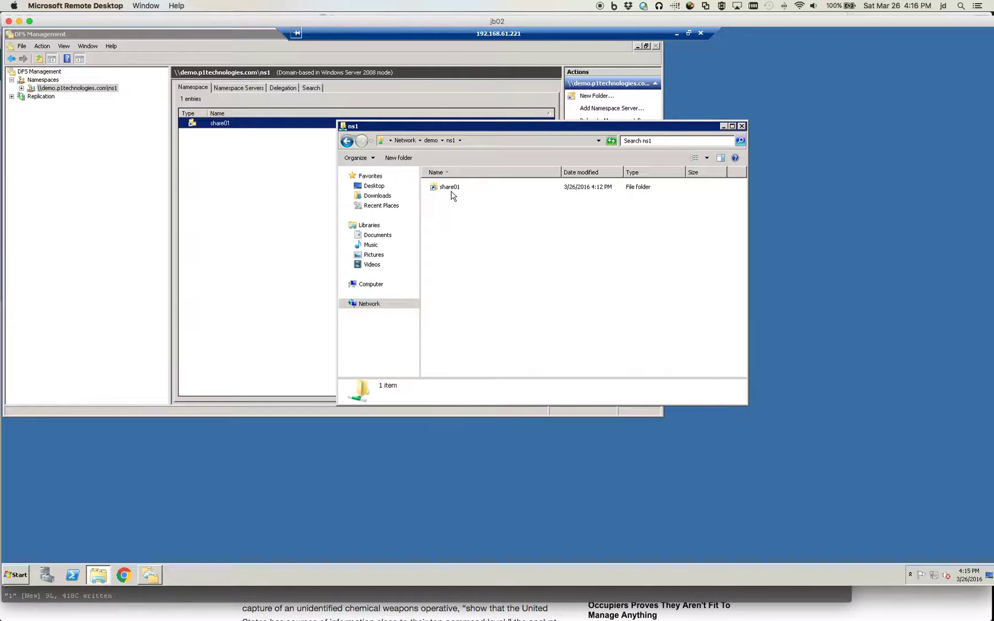
{"action": "double_click", "coordinate": [451, 190]}
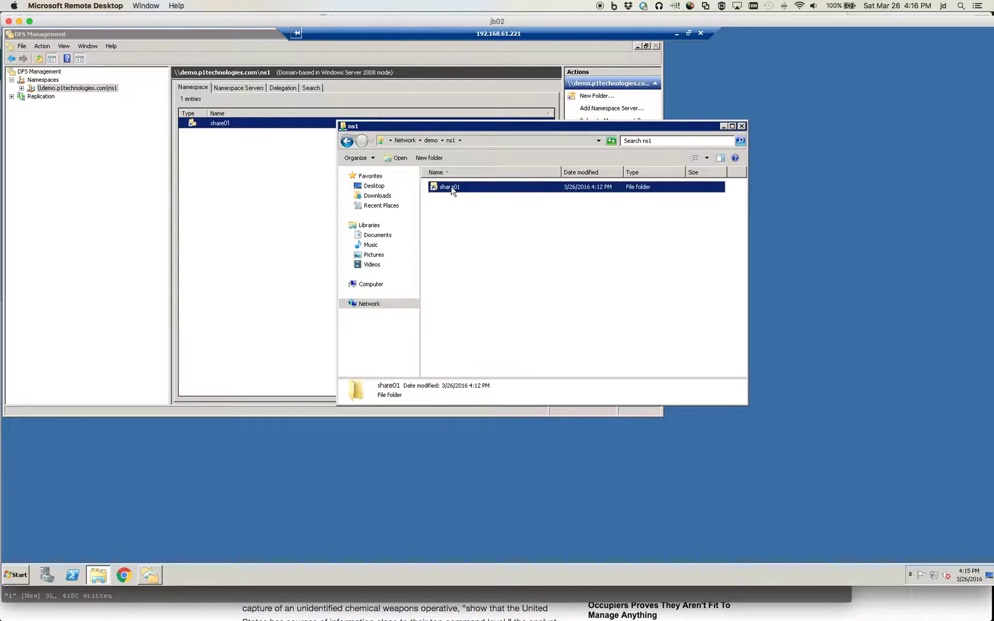
Create a second new text document in share01, enter "hello again" as its content and save it.
{"action": "right_click", "coordinate": [470, 235]}
{"action": "mouse_move", "coordinate": [512, 312]}
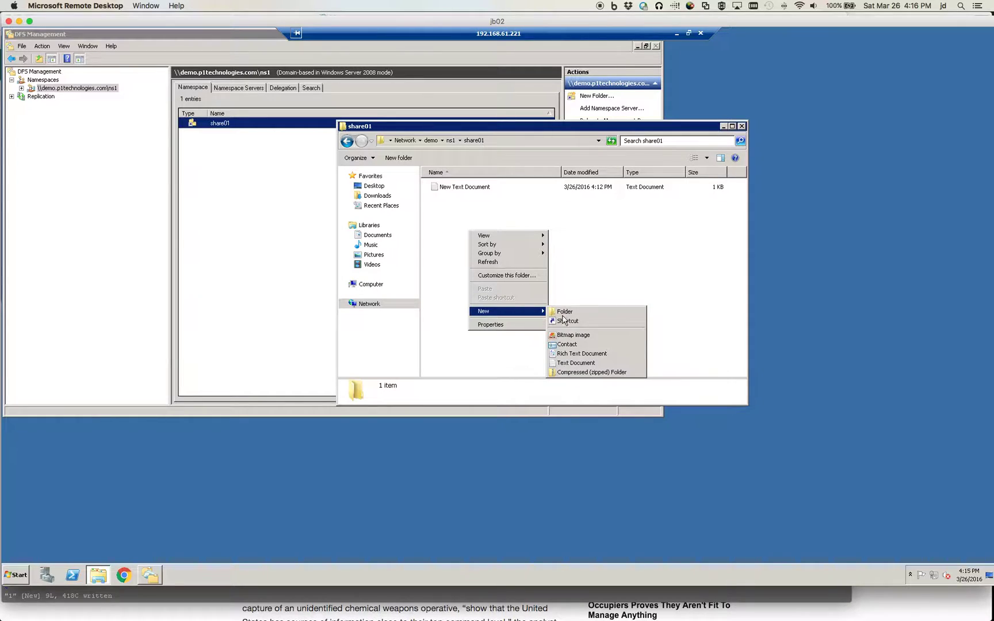
{"action": "left_click", "coordinate": [577, 363]}
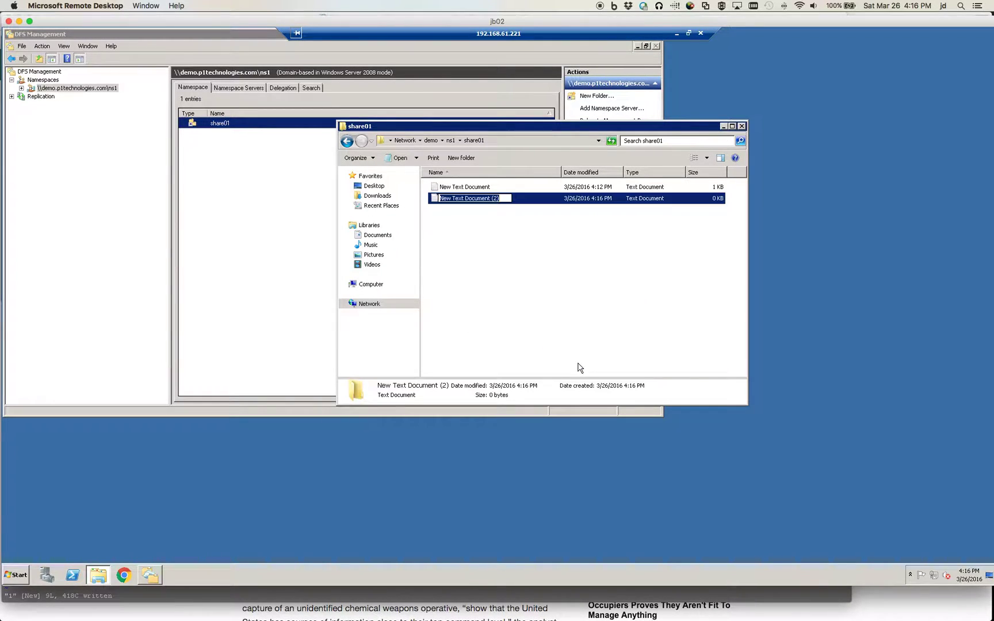
{"action": "left_click", "coordinate": [512, 303]}
{"action": "double_click", "coordinate": [463, 199]}
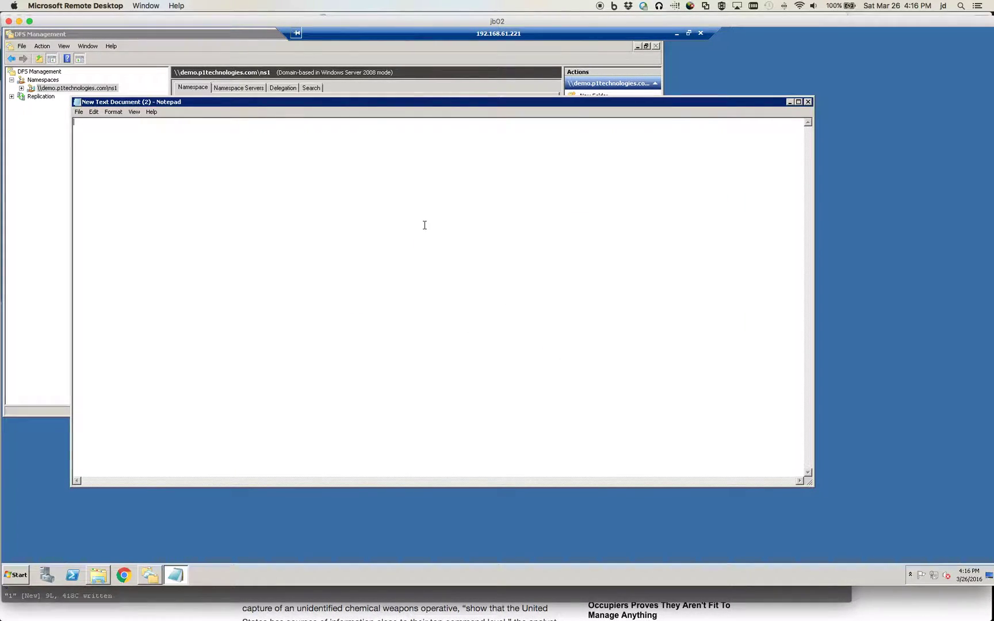
{"action": "type", "text": "hello again"}
{"action": "double_click", "coordinate": [77, 105]}
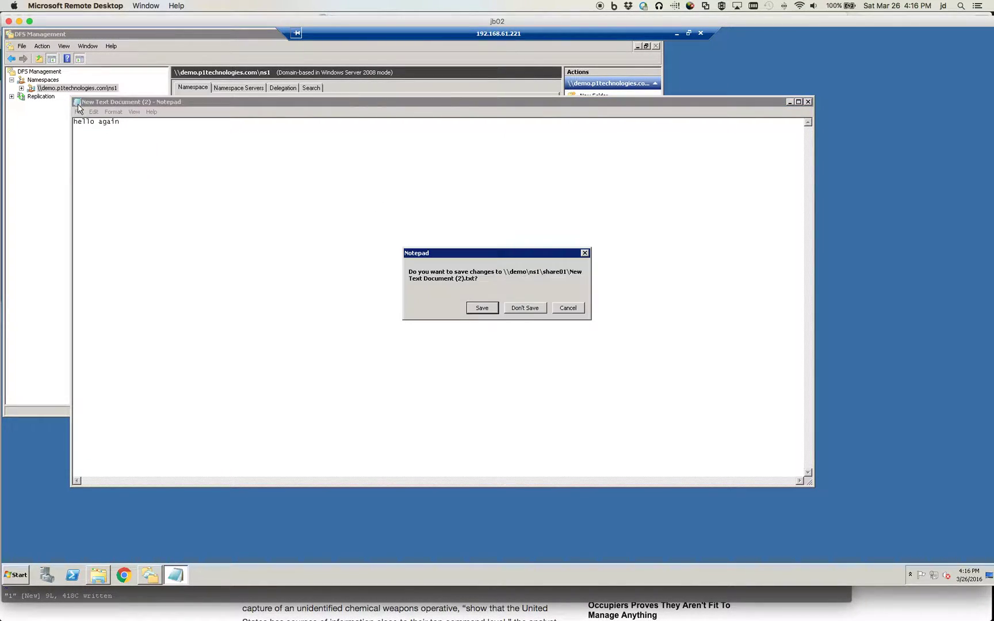
{"action": "left_click", "coordinate": [480, 308]}
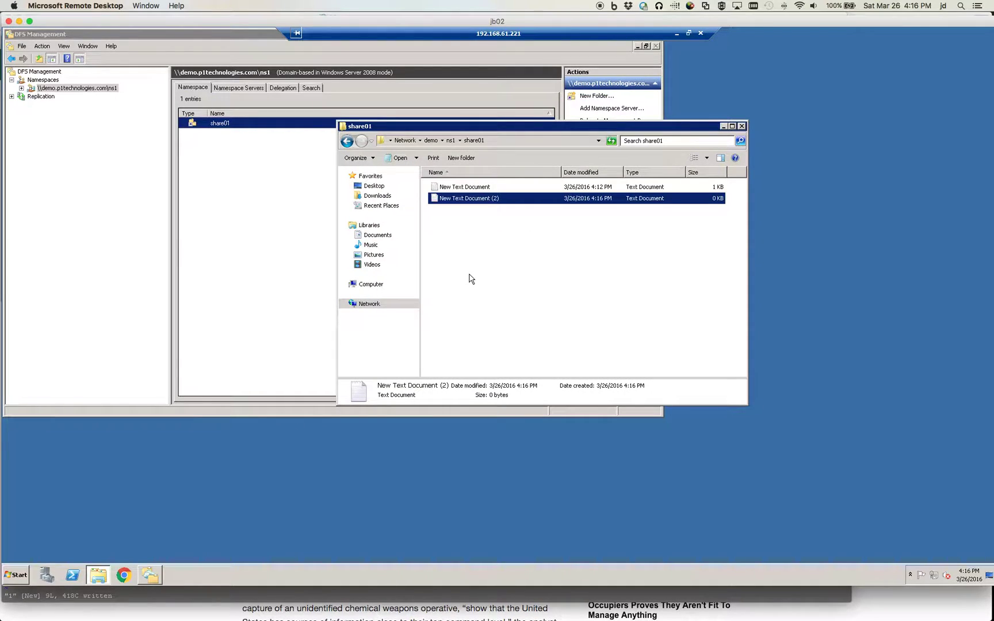
Clear the DFS referral history in the properties of share01.
{"action": "right_click", "coordinate": [469, 276]}
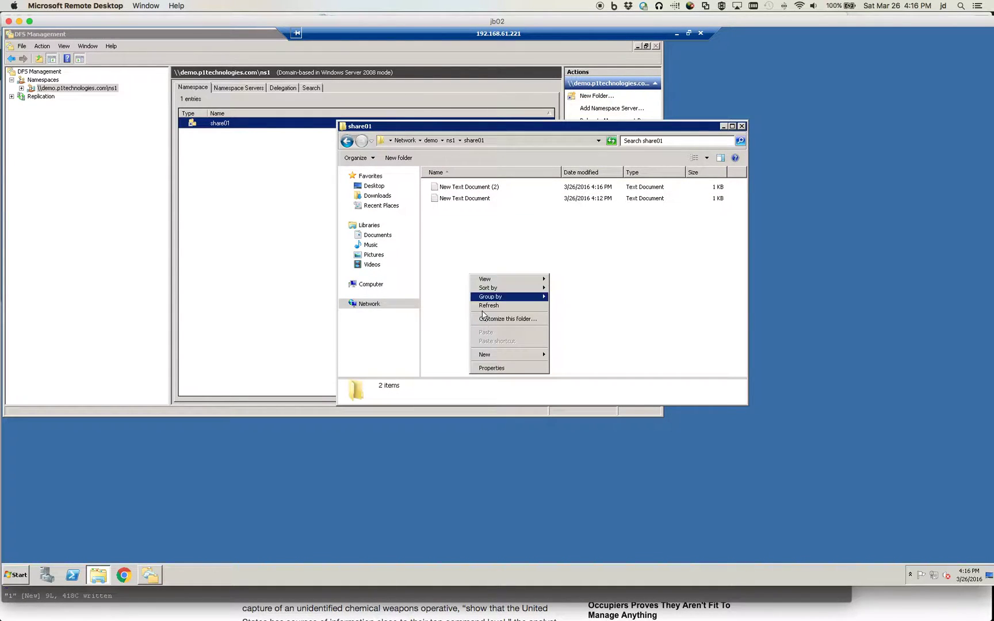
{"action": "left_click", "coordinate": [492, 368]}
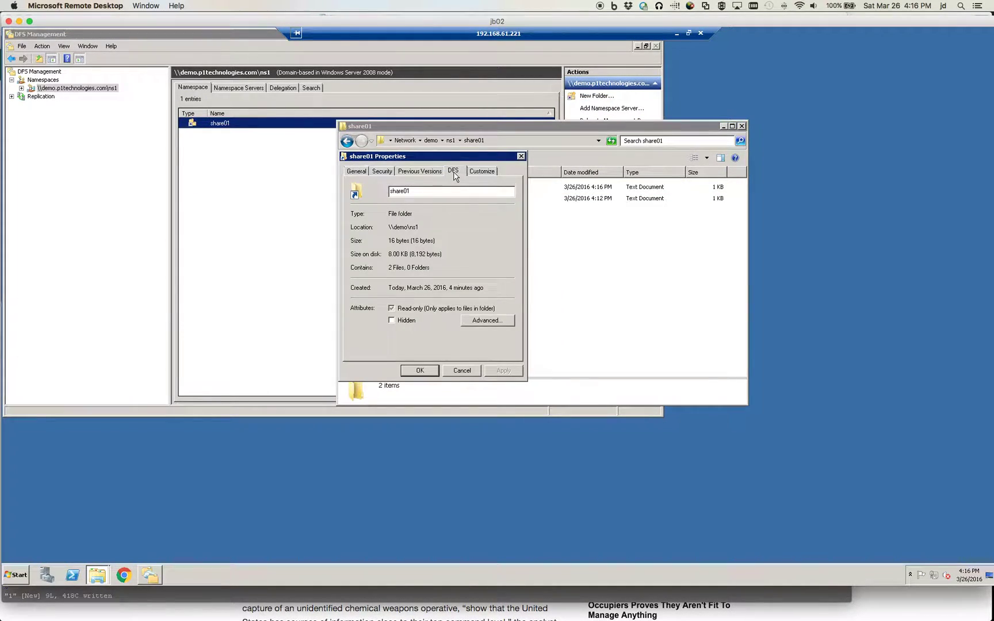
{"action": "left_click", "coordinate": [453, 171]}
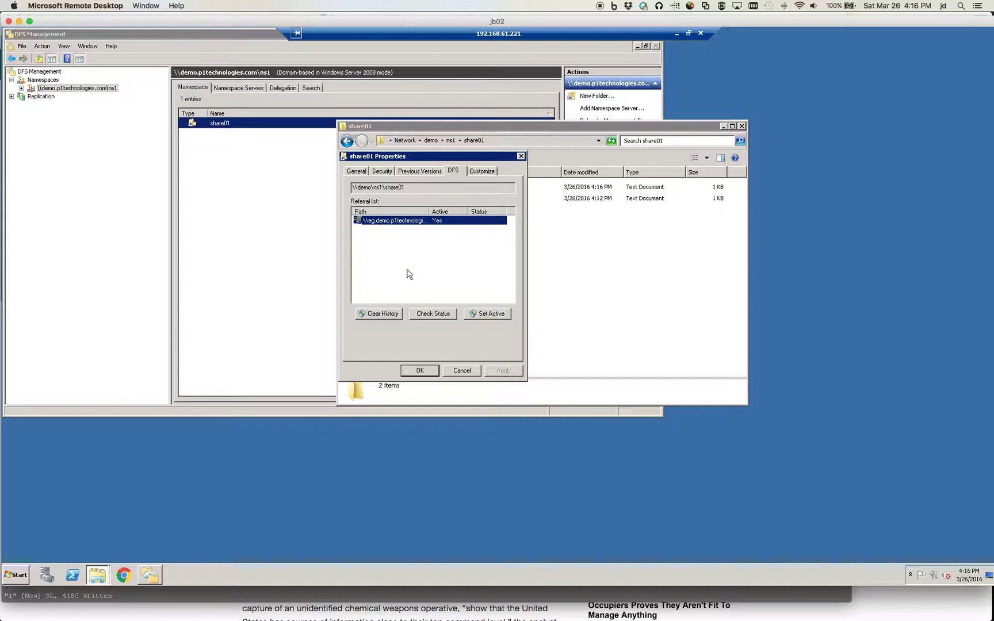
{"action": "left_click", "coordinate": [382, 313]}
{"action": "left_click", "coordinate": [420, 371]}
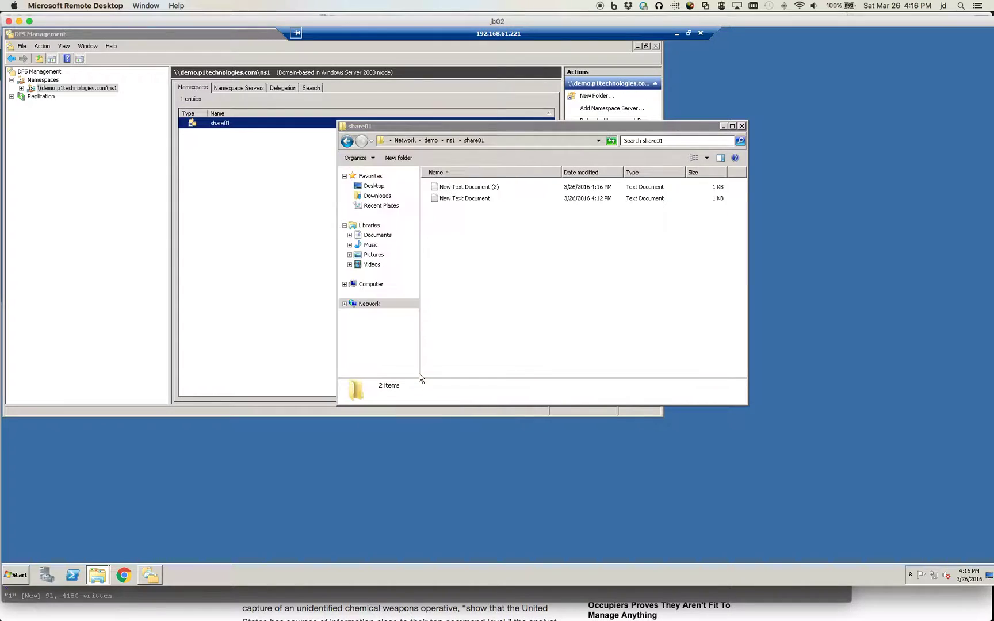
Inspect the full paths in share01's DFS referral list, then close its properties and folder window.
{"action": "right_click", "coordinate": [469, 334]}
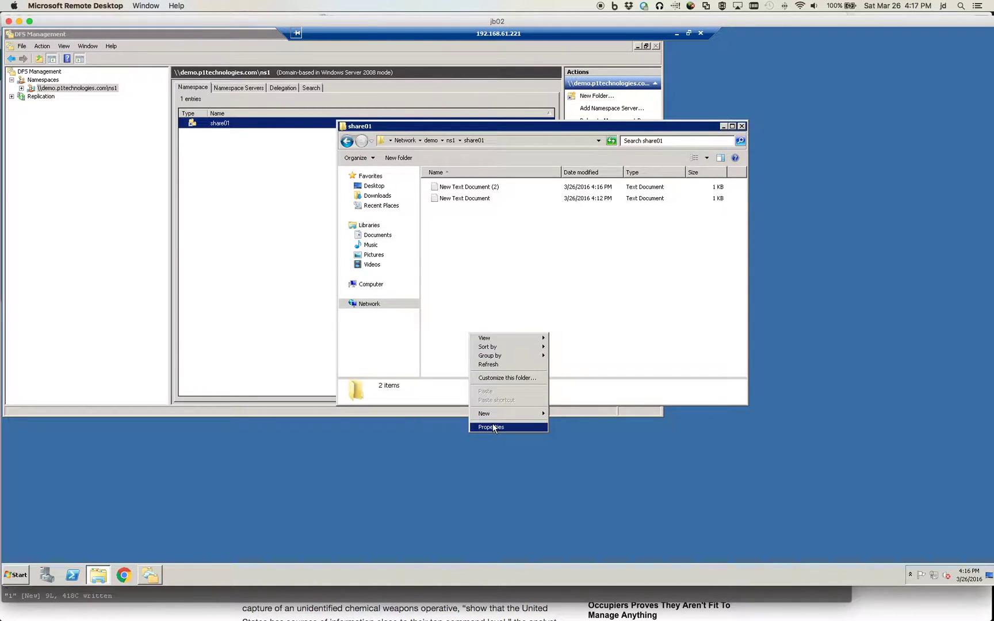
{"action": "left_click", "coordinate": [491, 427]}
{"action": "left_click", "coordinate": [452, 170]}
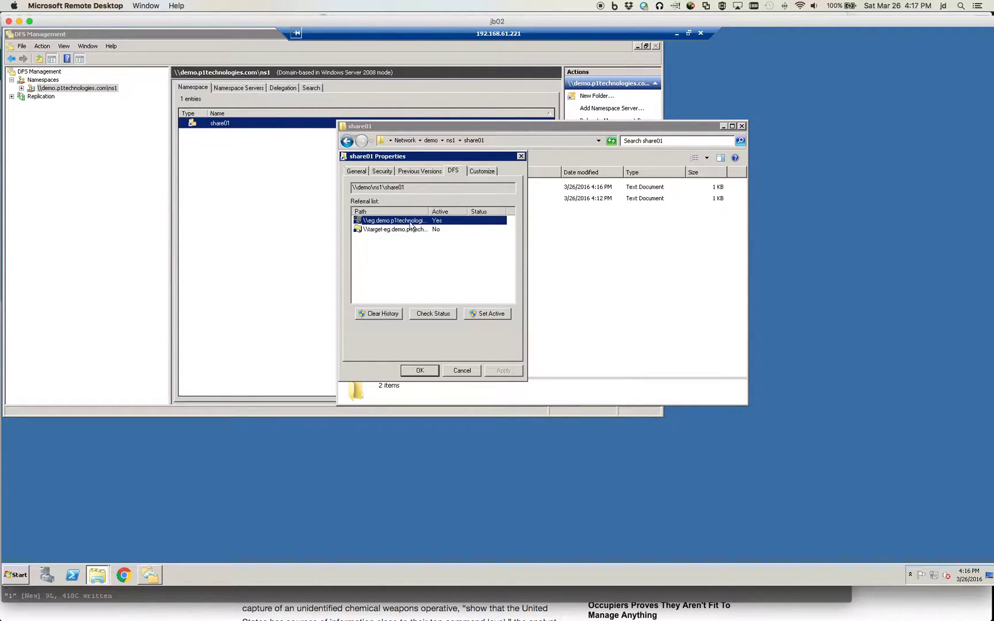
{"action": "left_click_drag", "start_coordinate": [429, 211], "coordinate": [478, 211]}
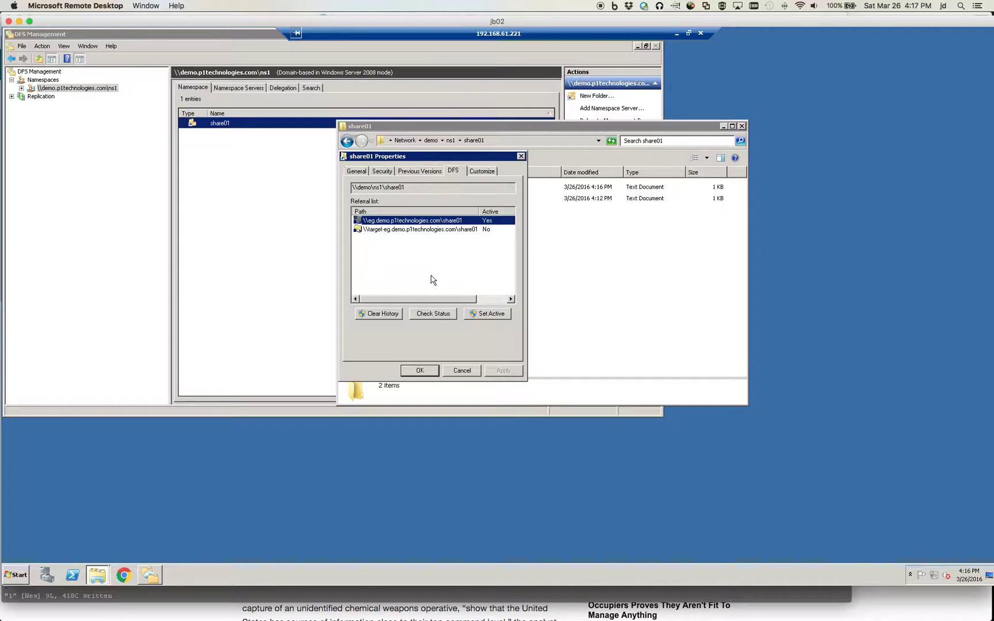
{"action": "left_click", "coordinate": [425, 371]}
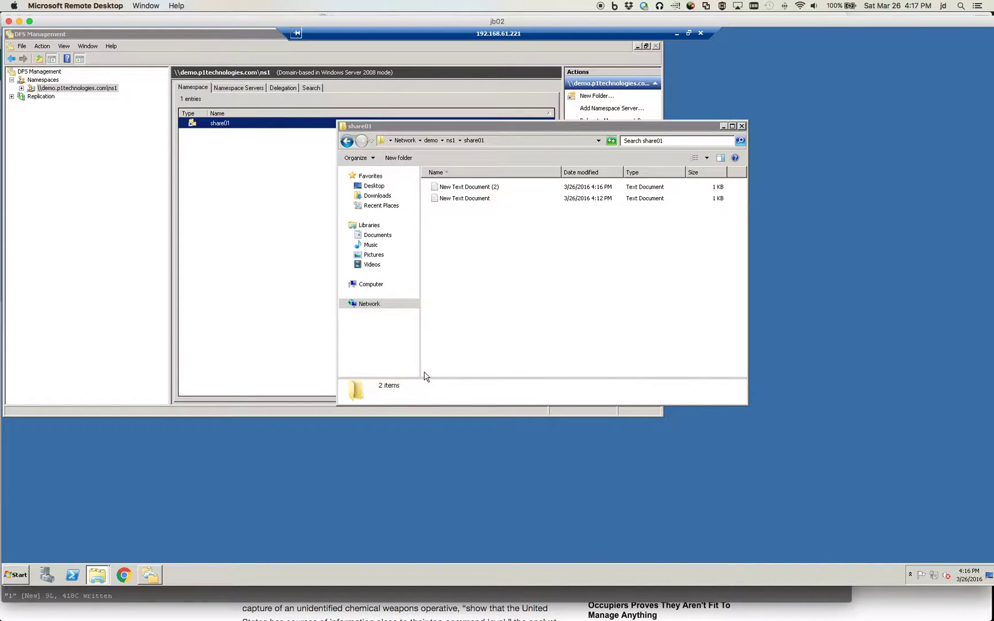
{"action": "left_click", "coordinate": [741, 126]}
Switch to Eyeglass, check the state of the job definitions and close the Jobs window.
{"action": "left_click", "coordinate": [672, 34]}
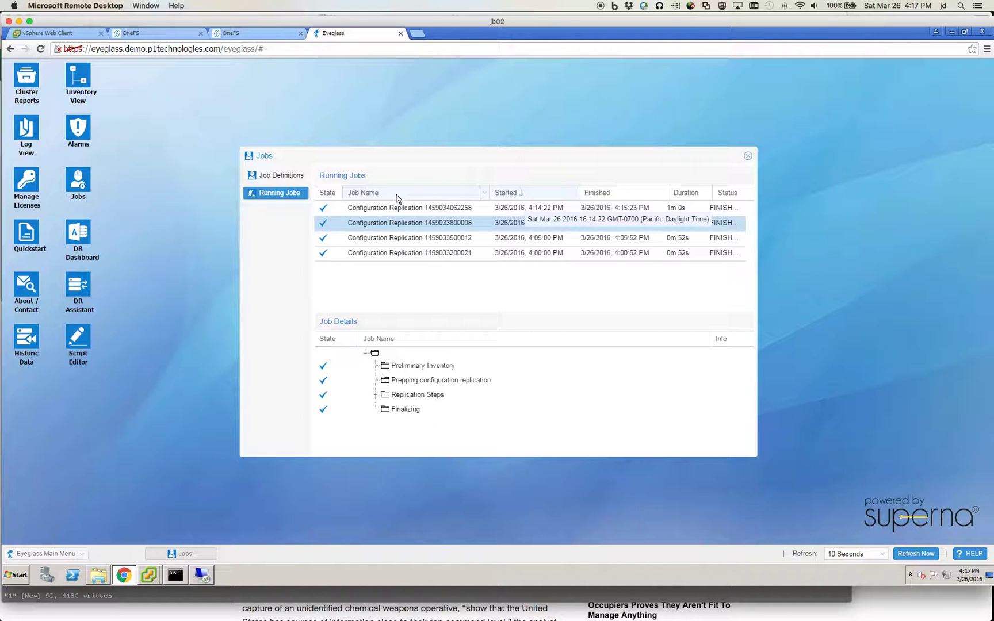
{"action": "left_click", "coordinate": [293, 177]}
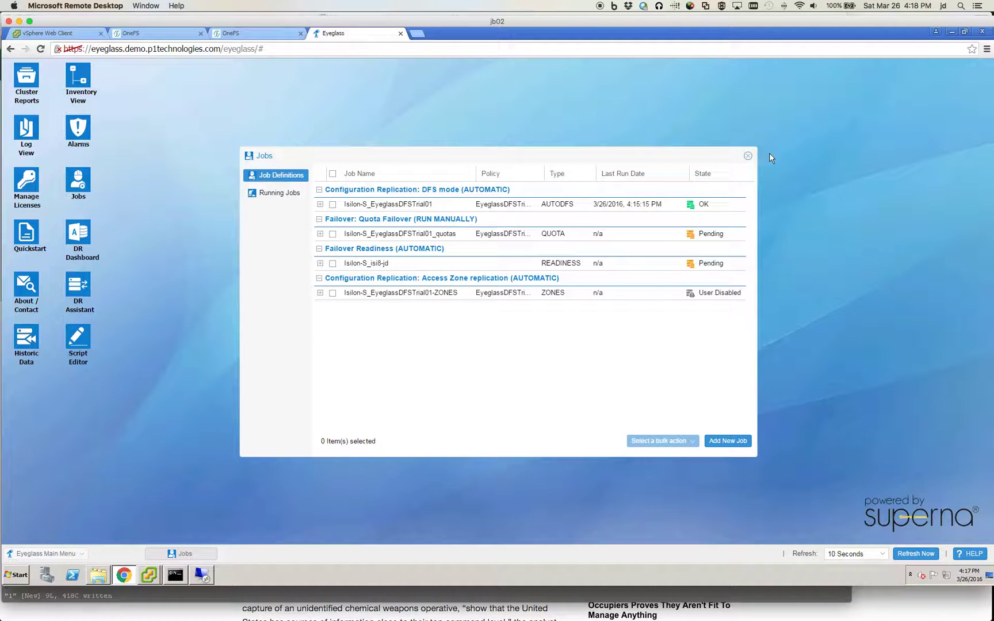
{"action": "left_click", "coordinate": [748, 156]}
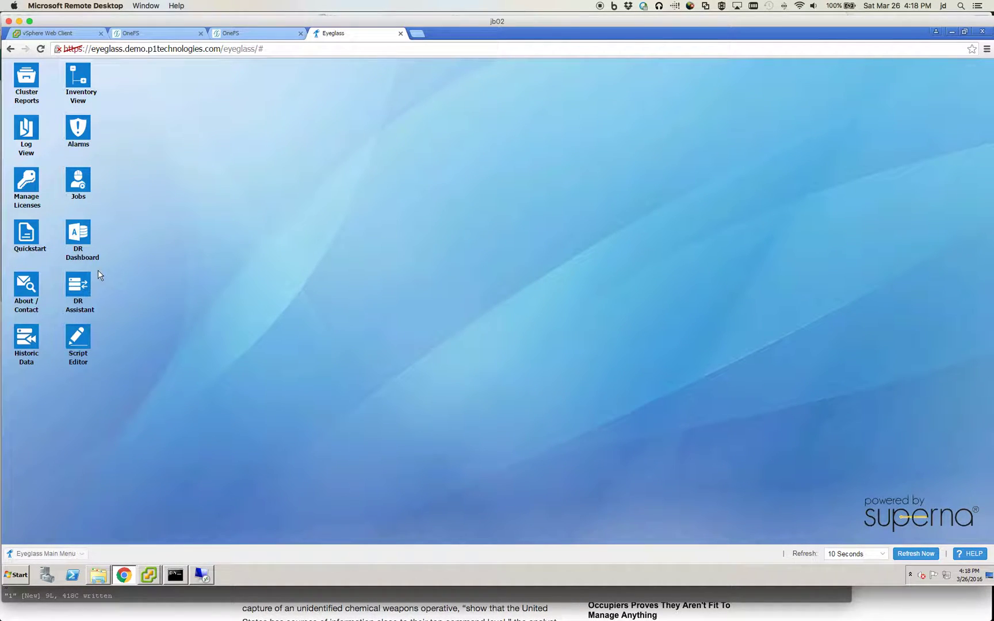
Set up a Microsoft DFS failover in DR Assistant with Isilon-S as the source cluster, keeping the default failover options.
{"action": "left_click", "coordinate": [83, 290]}
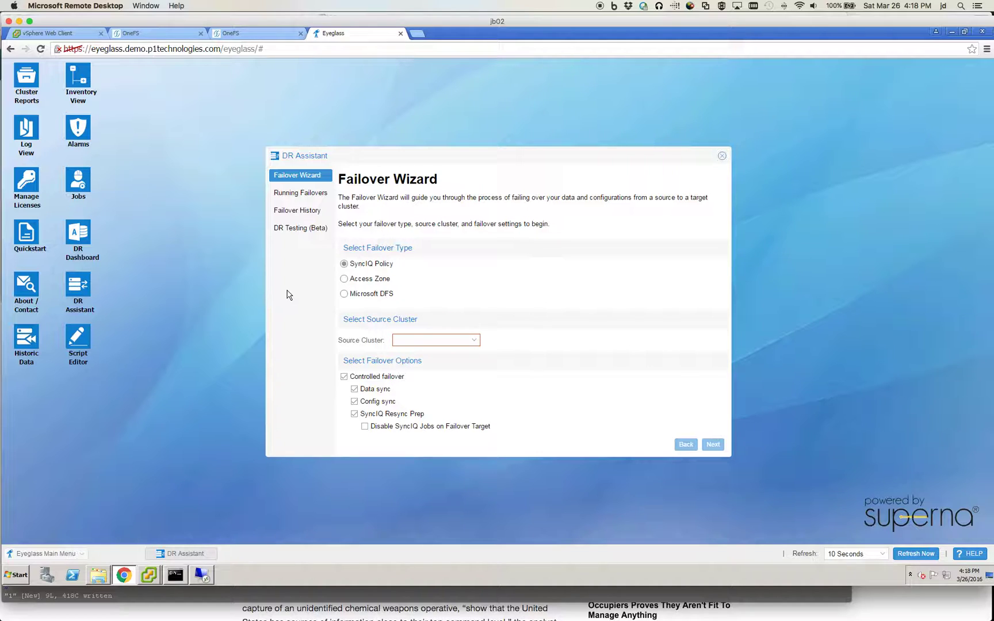
{"action": "left_click", "coordinate": [344, 294]}
{"action": "left_click", "coordinate": [398, 344]}
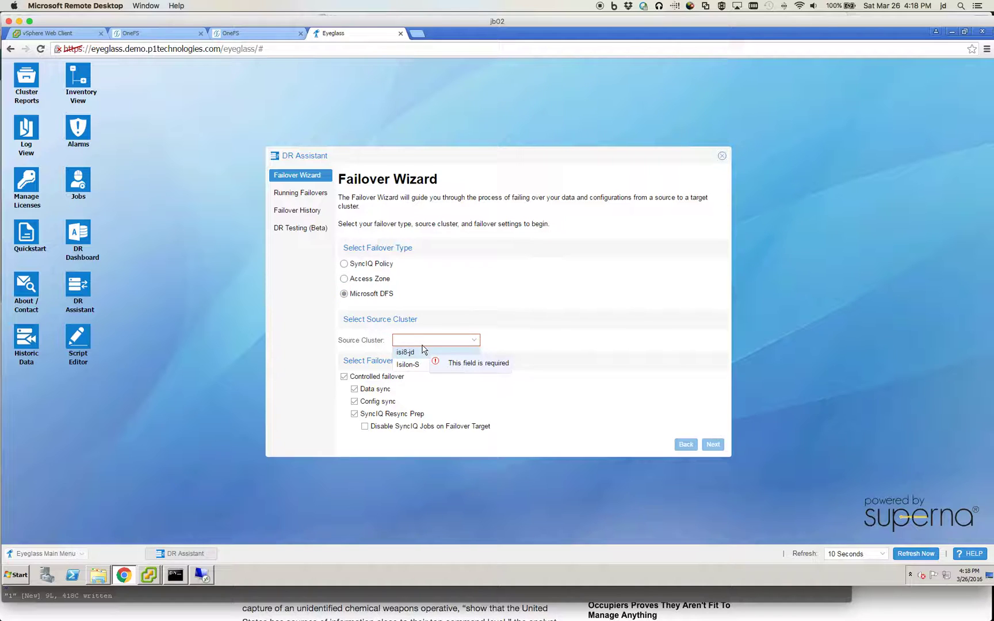
{"action": "left_click", "coordinate": [412, 366]}
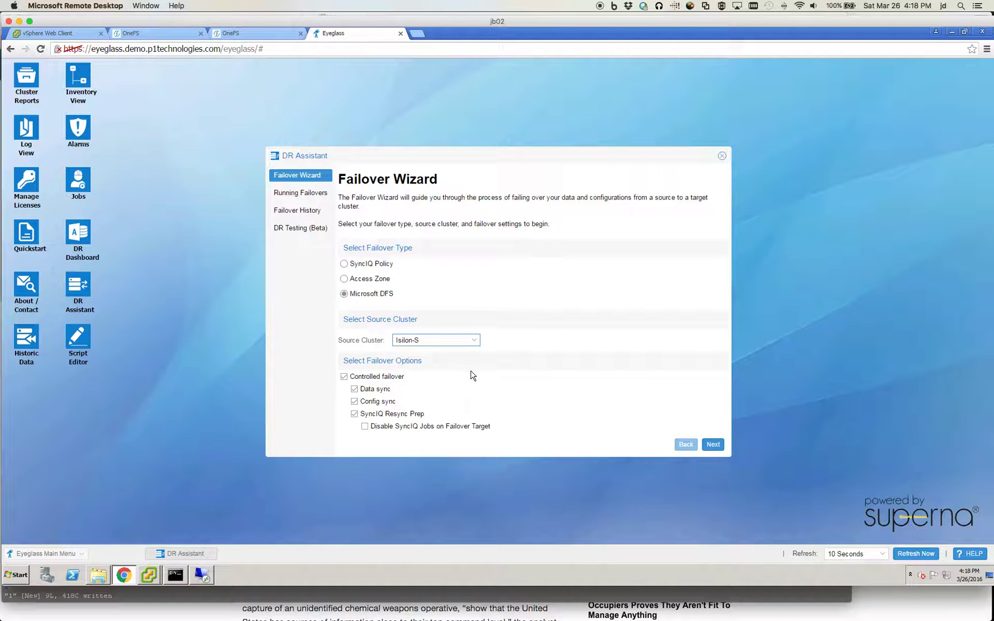
{"action": "left_click", "coordinate": [711, 444]}
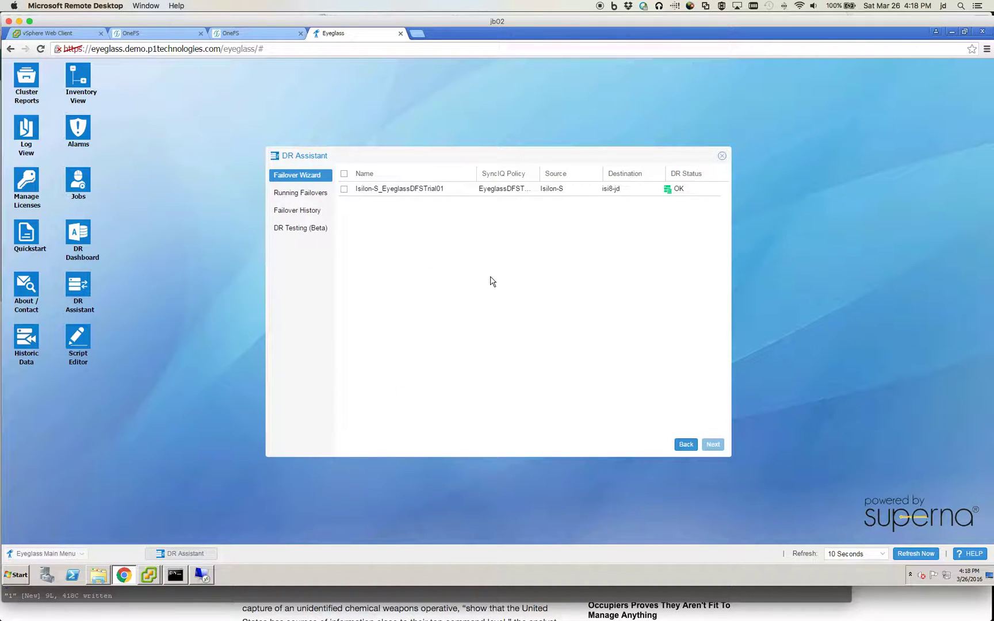
Select Isilon-S_EyeglassDFSTrial01 for failover, acknowledge the data loss warning and run the DFS failover.
{"action": "left_click", "coordinate": [344, 189]}
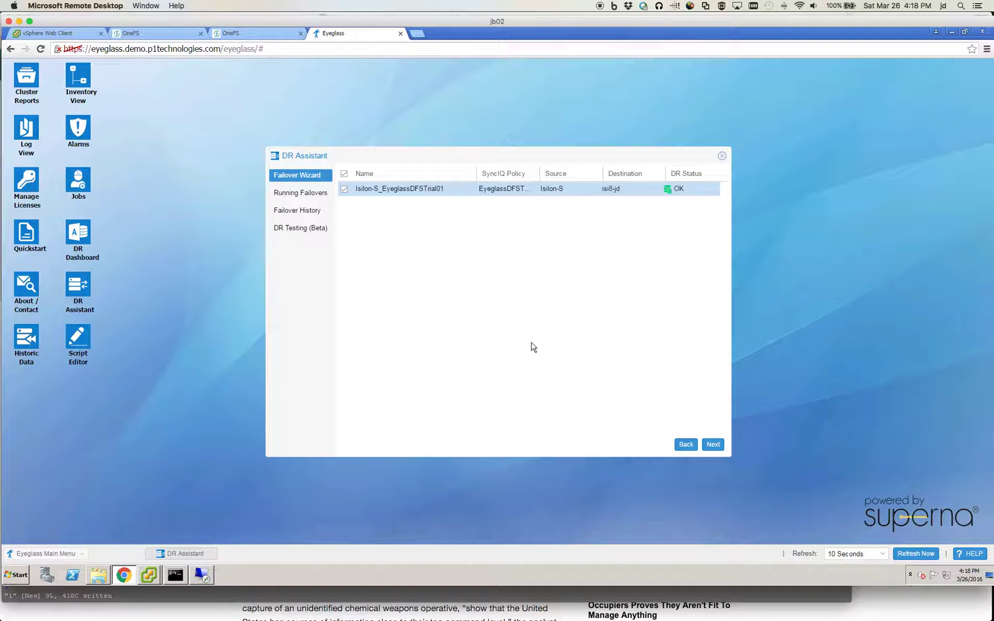
{"action": "left_click", "coordinate": [713, 444]}
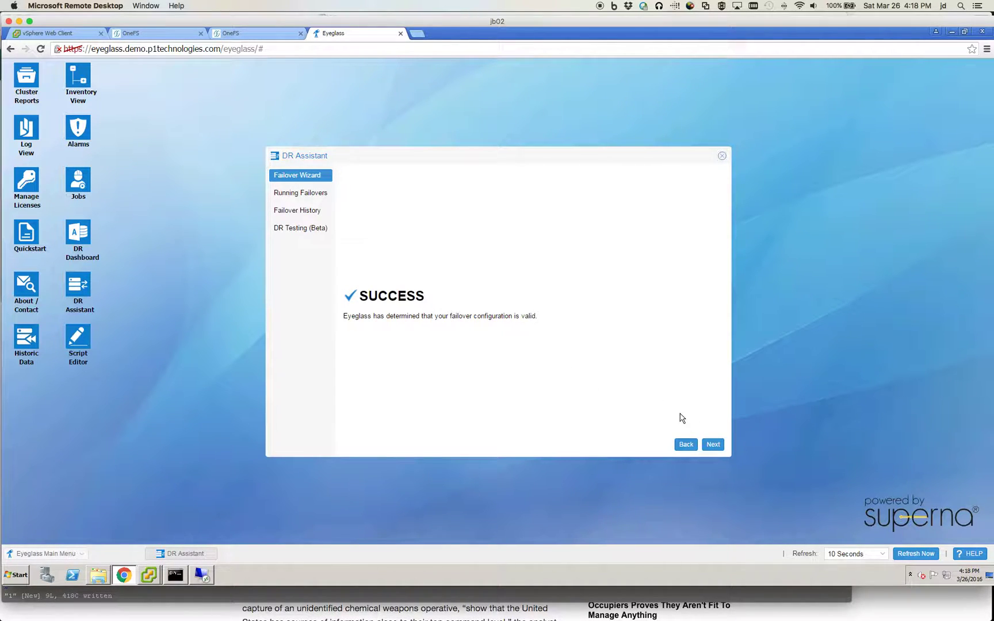
{"action": "left_click", "coordinate": [713, 444]}
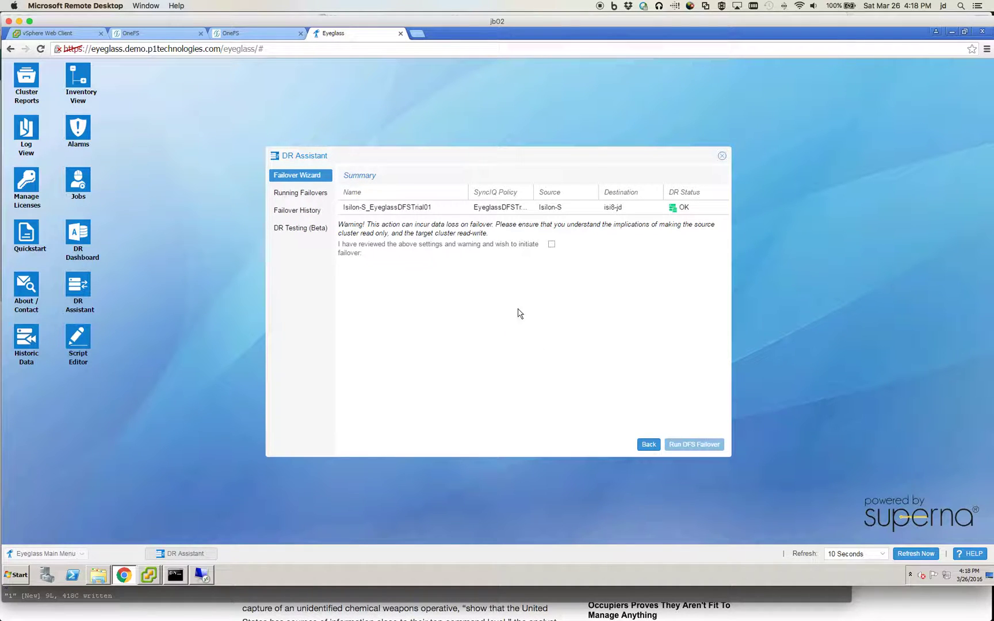
{"action": "left_click", "coordinate": [551, 245]}
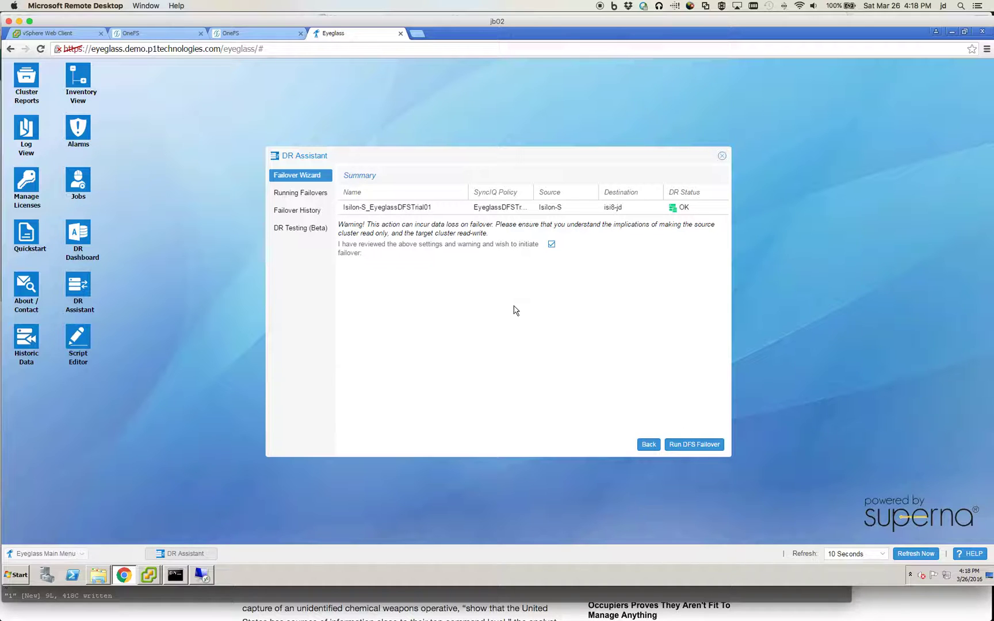
{"action": "left_click", "coordinate": [705, 445]}
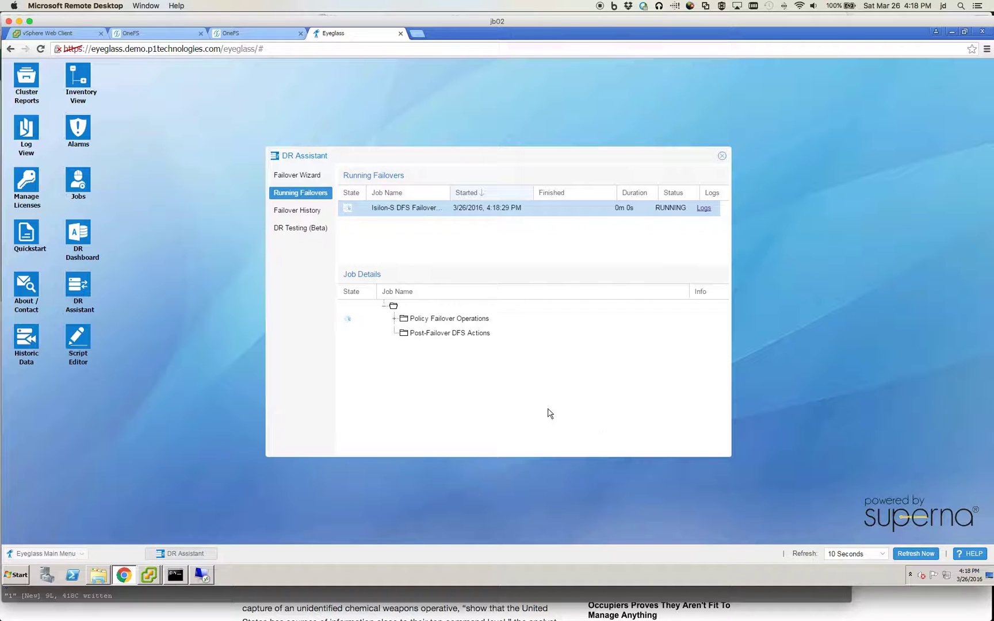
Expand the running failover's job details down to the EyeglassDFSTrial01 policy run and review the operations.
{"action": "left_click", "coordinate": [394, 318]}
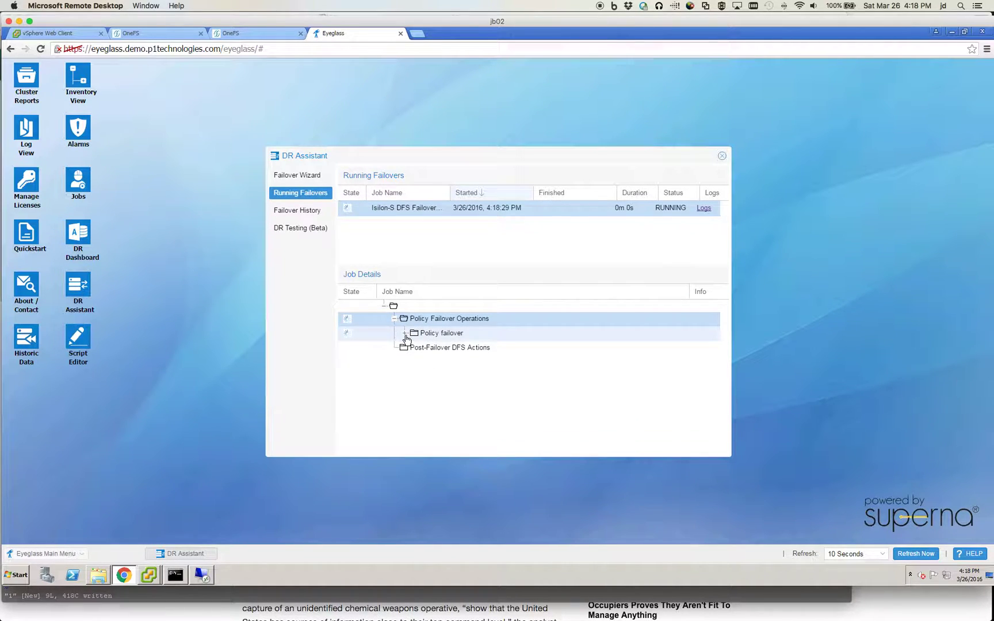
{"action": "left_click", "coordinate": [403, 333]}
{"action": "left_click", "coordinate": [414, 363]}
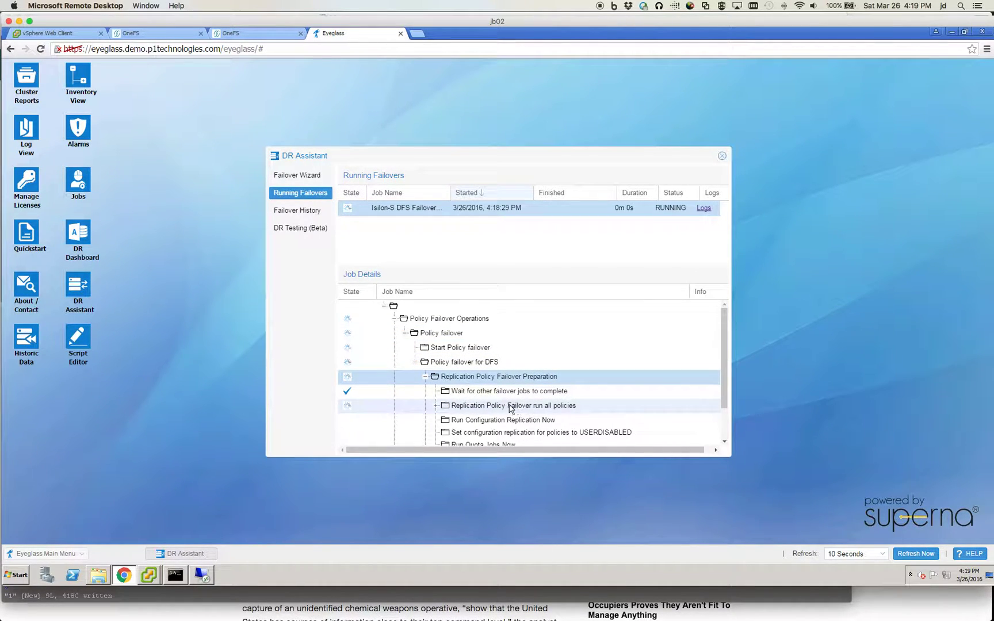
{"action": "left_click", "coordinate": [435, 406]}
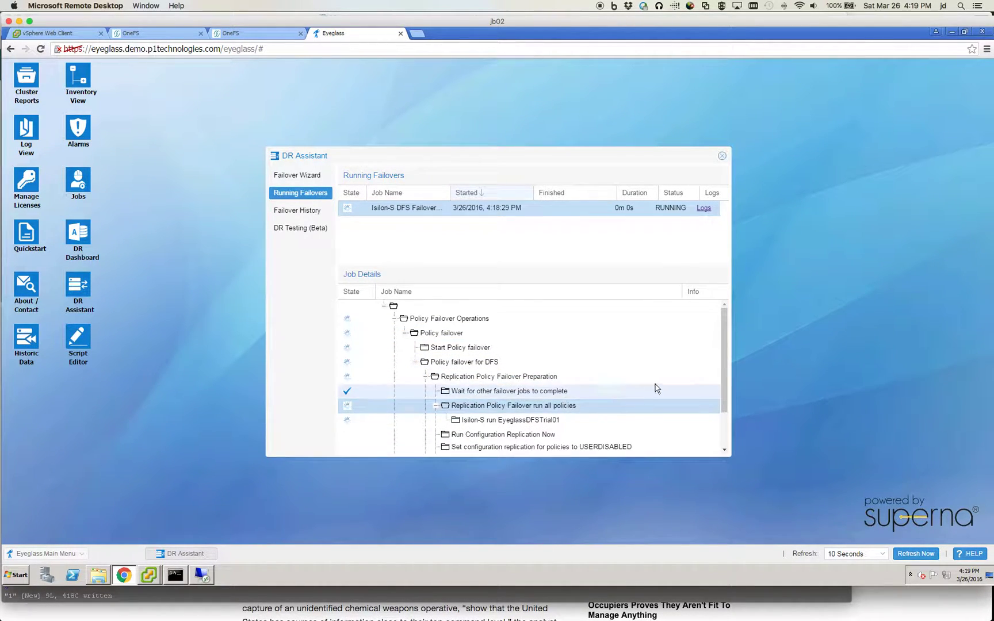
{"action": "left_click_drag", "start_coordinate": [725, 368], "coordinate": [725, 402]}
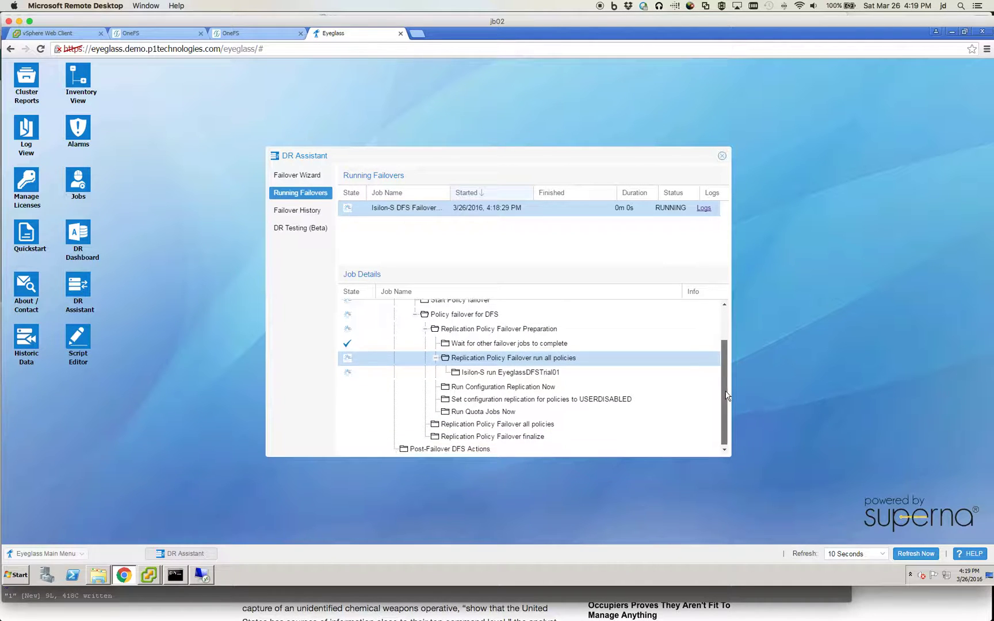
{"action": "left_click", "coordinate": [482, 377]}
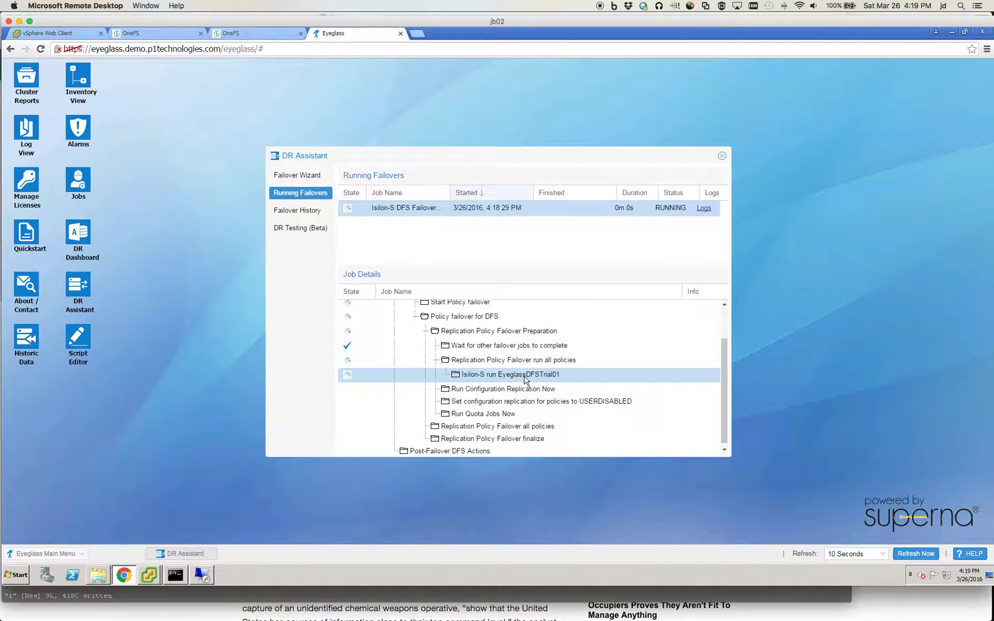
Read the running failover's log, then reopen it to check the latest entries.
{"action": "left_click", "coordinate": [703, 208]}
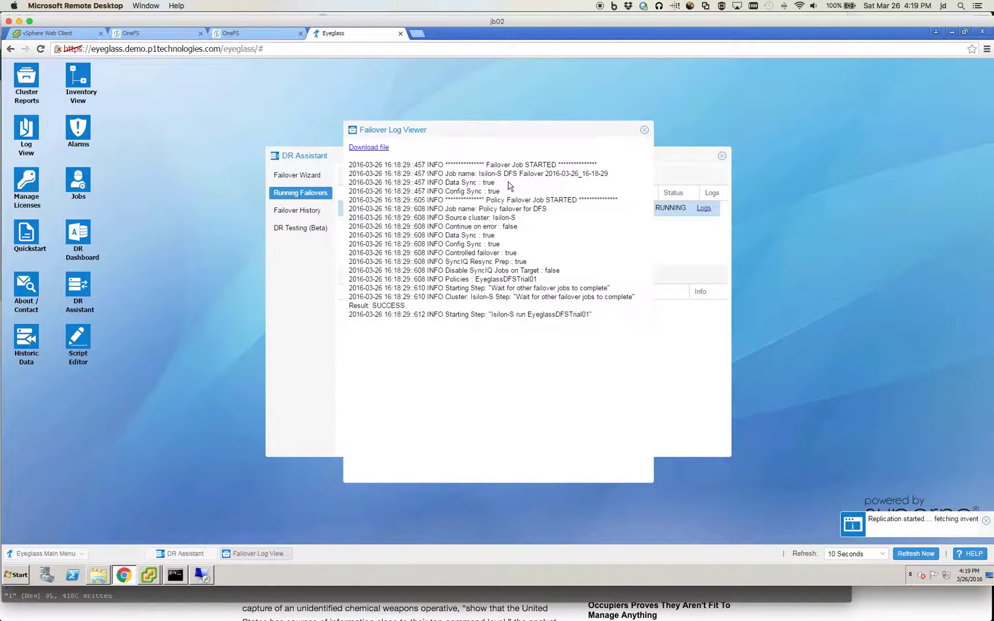
{"action": "triple_click", "coordinate": [454, 174]}
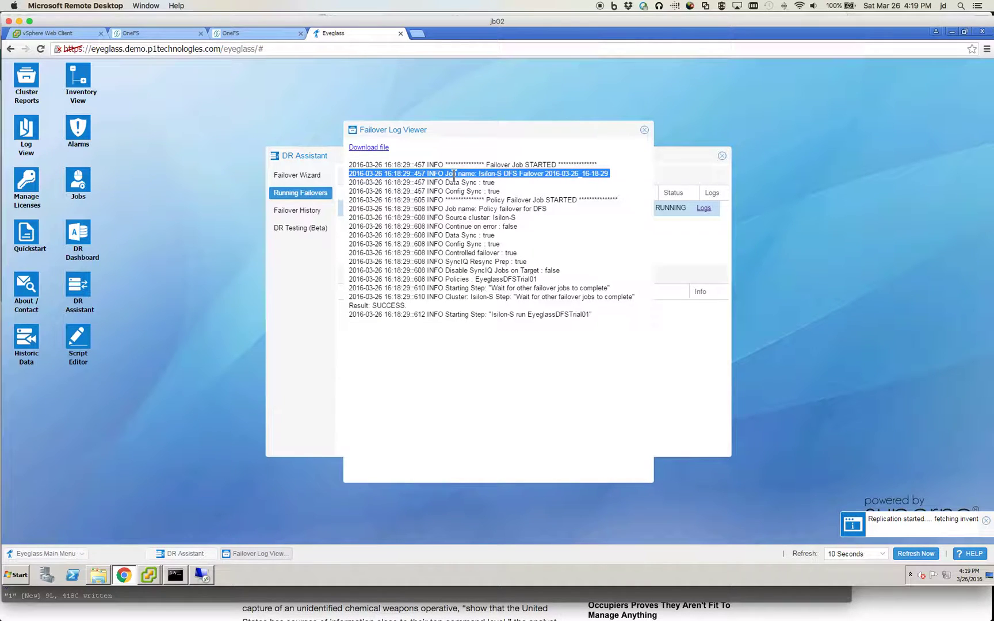
{"action": "double_click", "coordinate": [478, 296]}
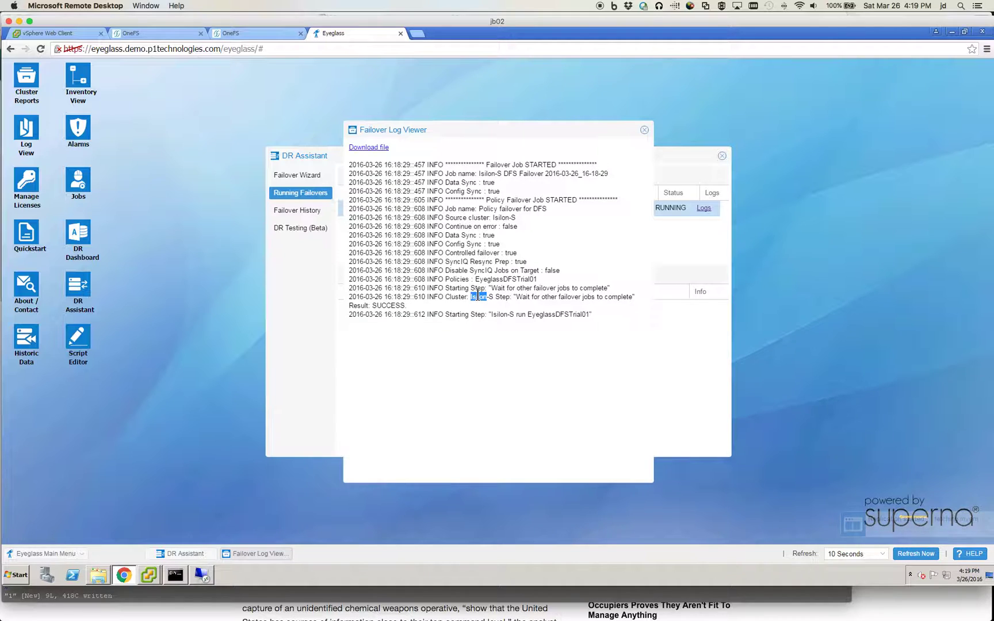
{"action": "left_click", "coordinate": [477, 295]}
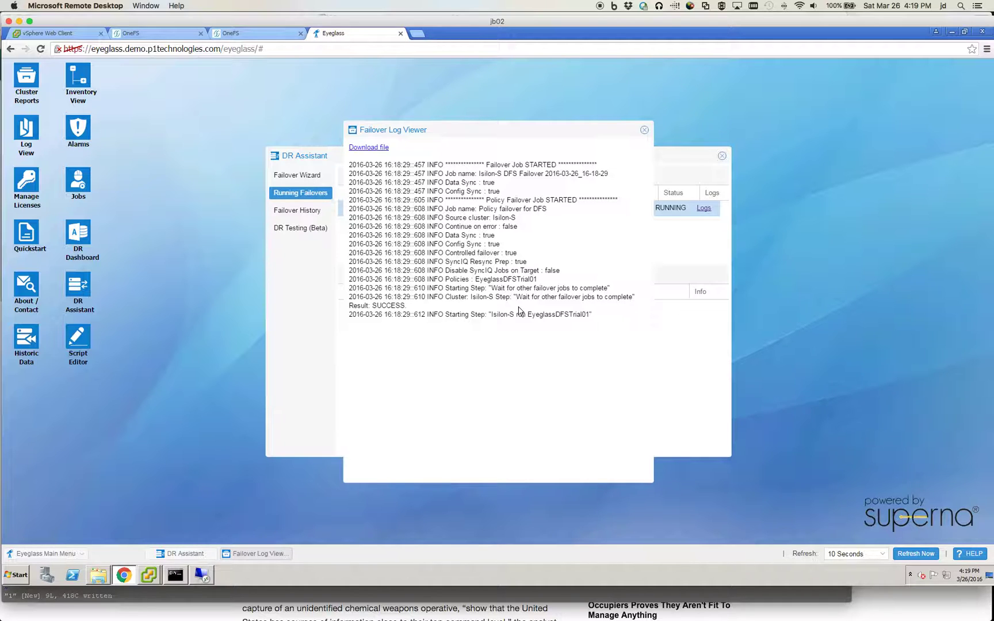
{"action": "left_click", "coordinate": [645, 131]}
{"action": "left_click", "coordinate": [703, 209]}
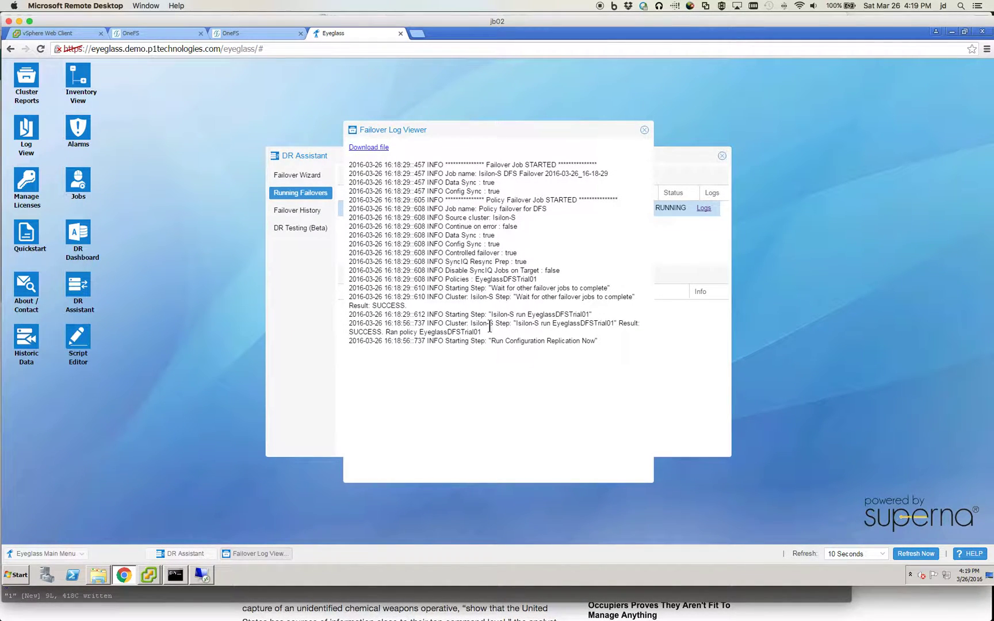
Check the "Run Configuration Replication Now" entry in the failover log and close the log.
{"action": "triple_click", "coordinate": [501, 342]}
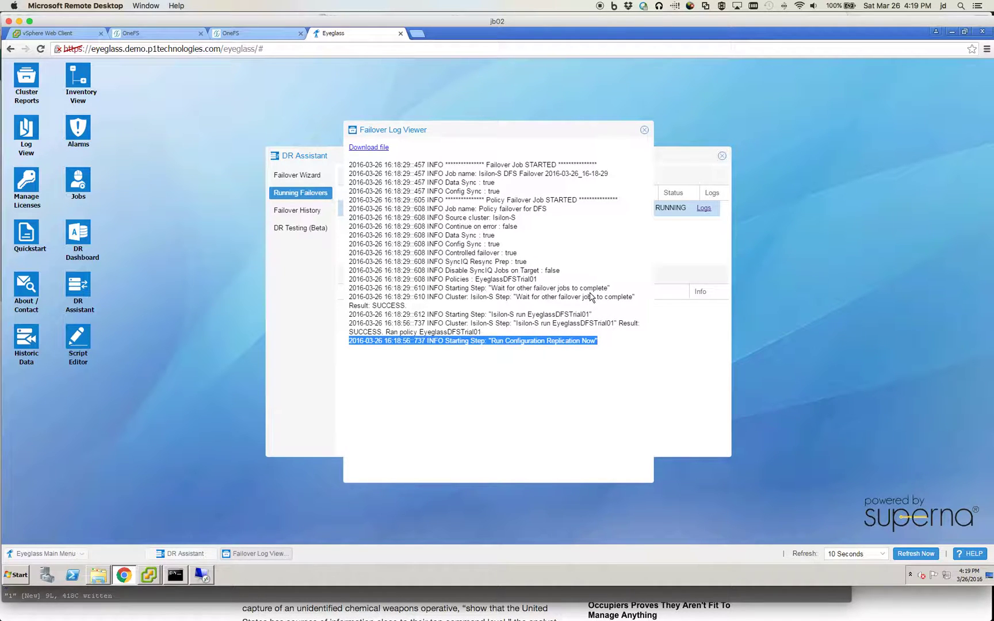
{"action": "left_click", "coordinate": [644, 130]}
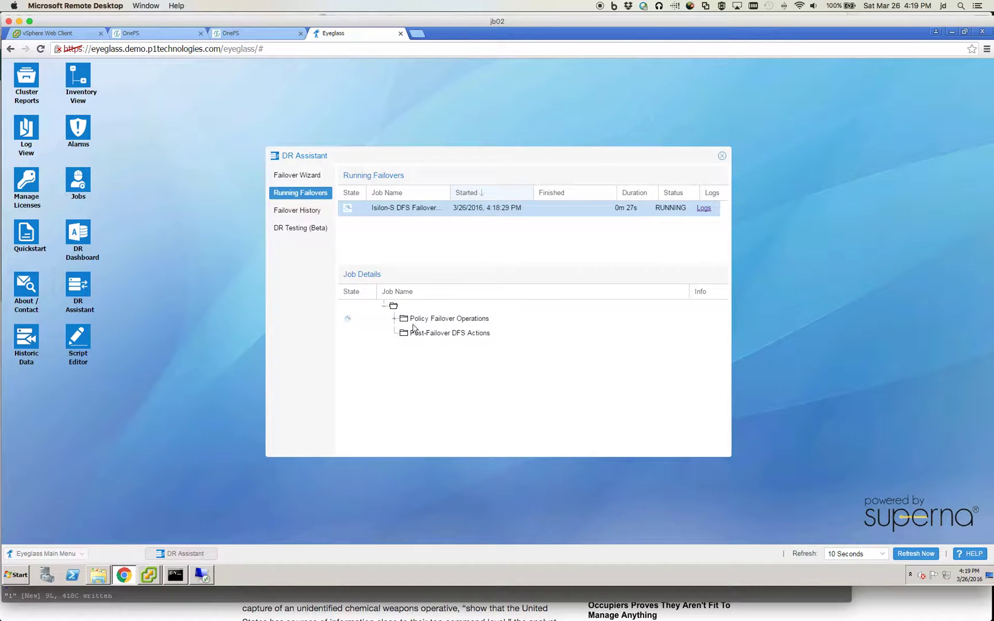
Switch to the 192.168.61.221 remote desktop session and open the DFS folder \\demo\ns1\share01.
{"action": "left_click", "coordinate": [202, 575]}
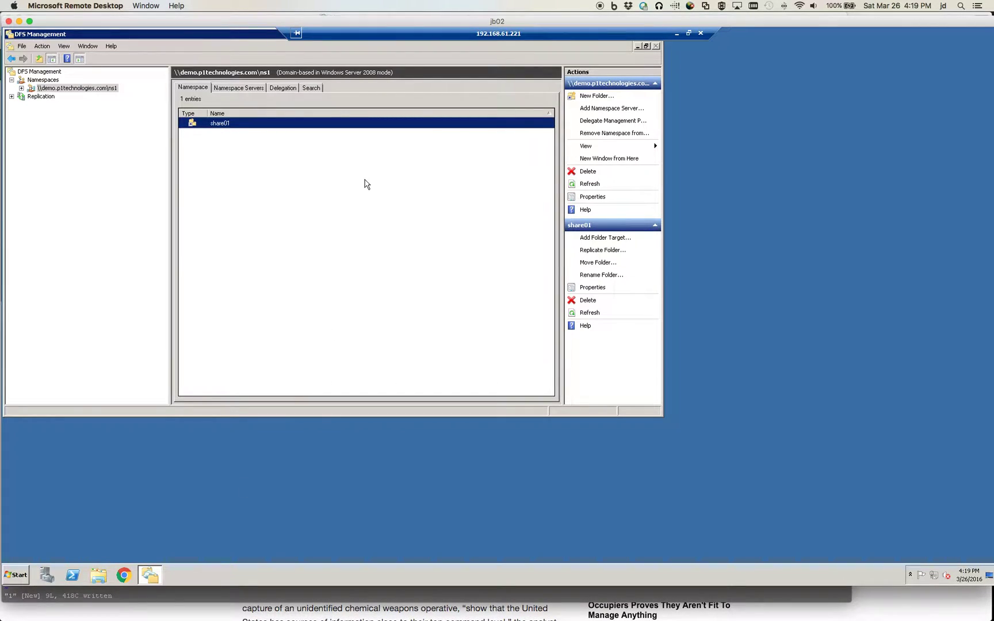
{"action": "left_click", "coordinate": [17, 575]}
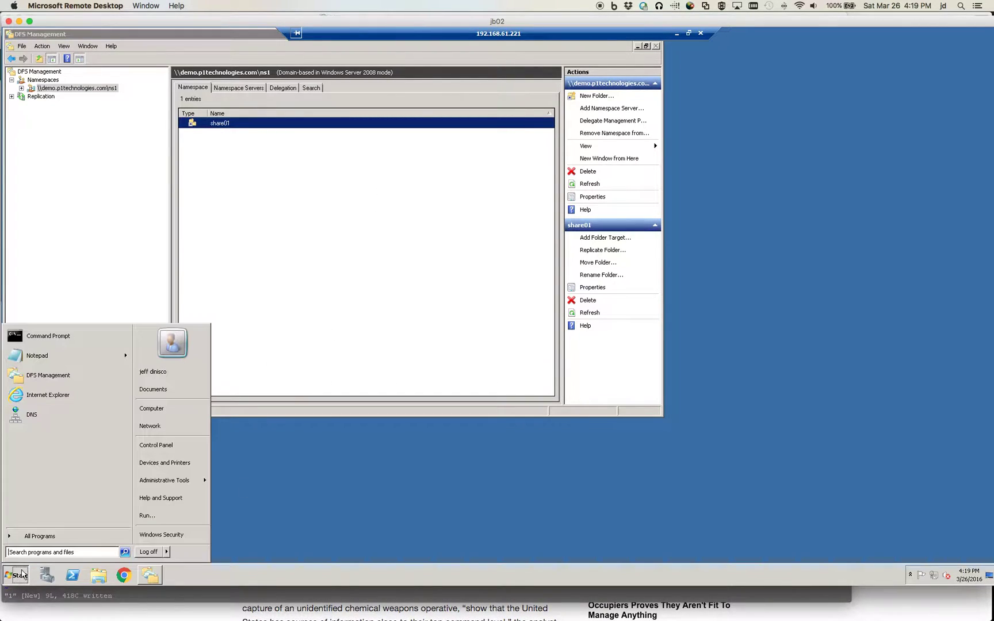
{"action": "left_click", "coordinate": [46, 552]}
{"action": "type", "text": "\\\\"}
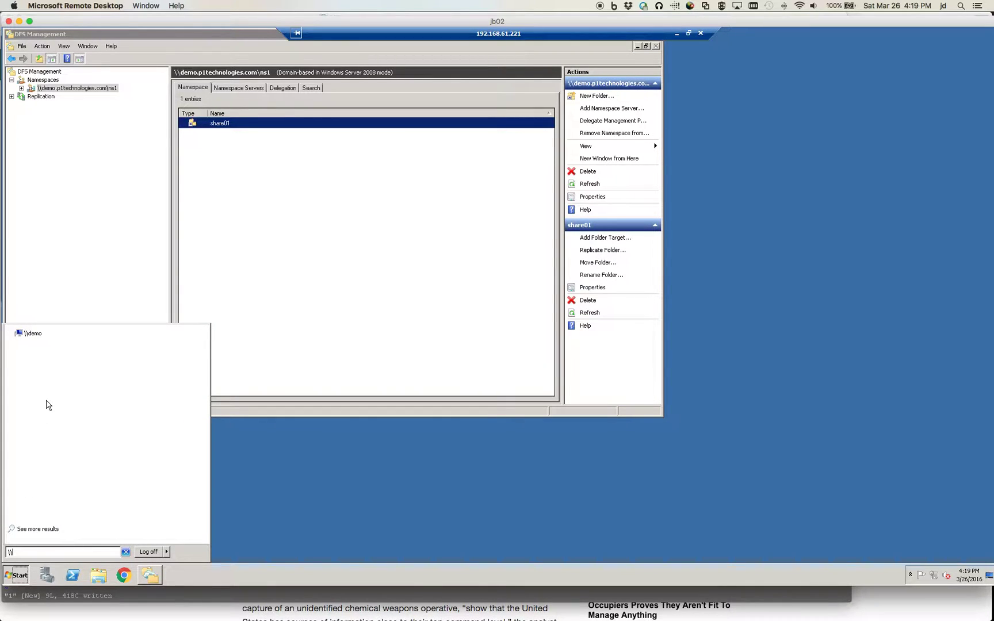
{"action": "left_click", "coordinate": [36, 335]}
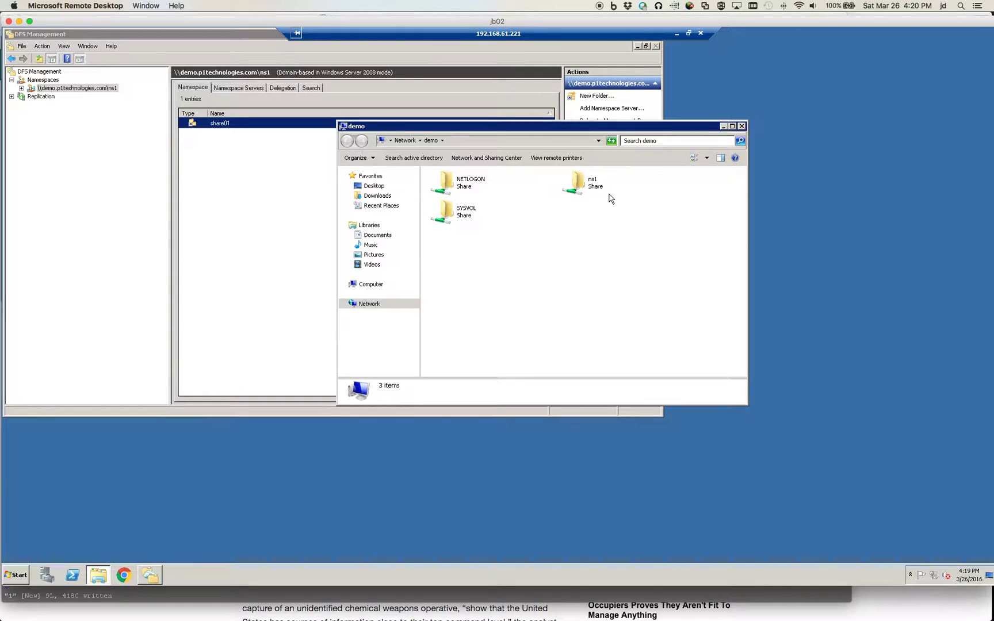
{"action": "double_click", "coordinate": [583, 184]}
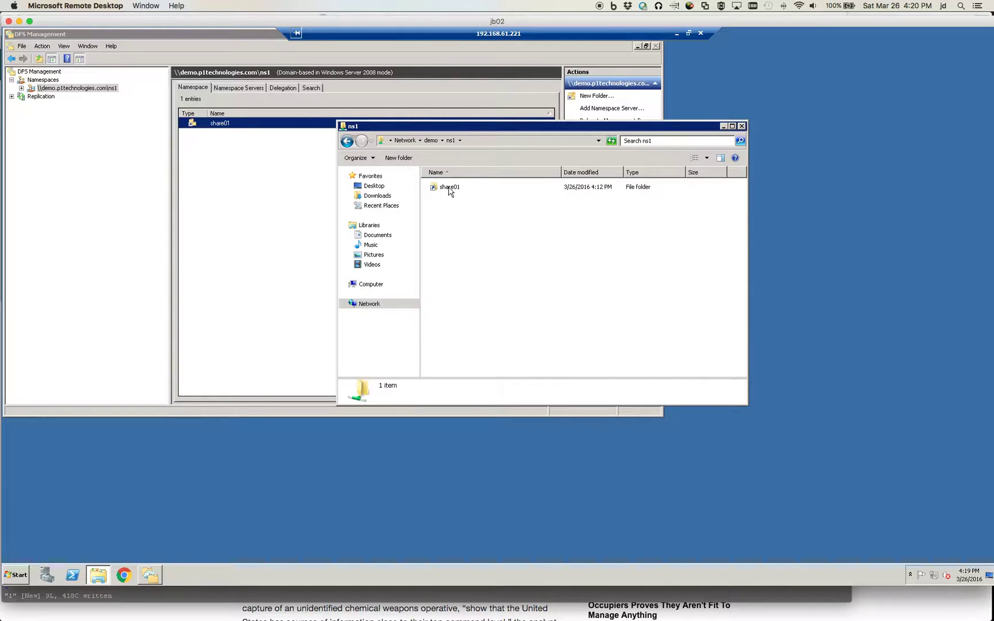
{"action": "double_click", "coordinate": [449, 187]}
Create two new folders in share01 while the failover runs, keeping their default names.
{"action": "right_click", "coordinate": [470, 225]}
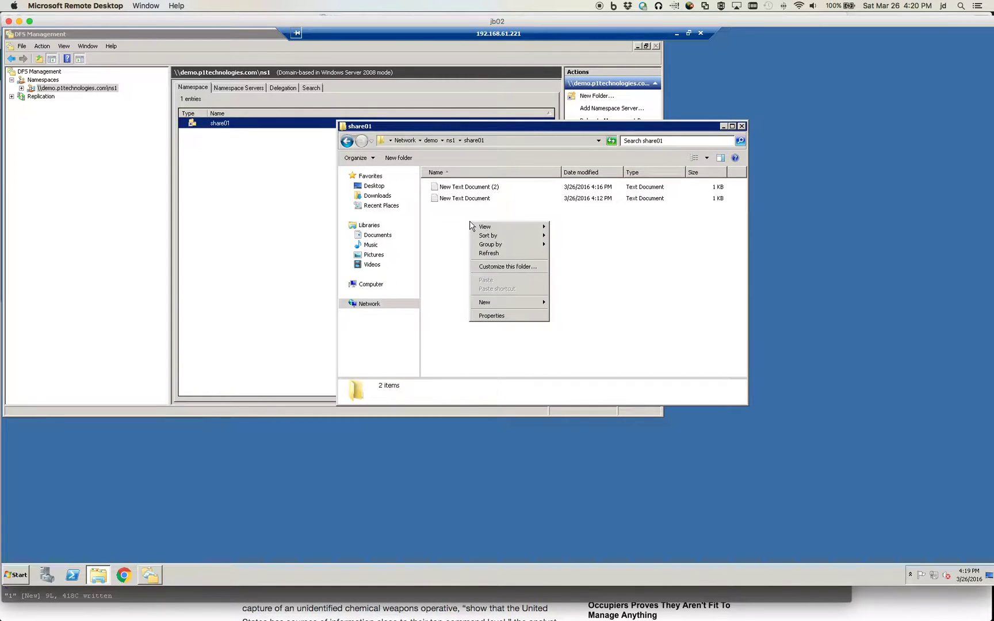
{"action": "mouse_move", "coordinate": [504, 306]}
{"action": "left_click", "coordinate": [567, 303]}
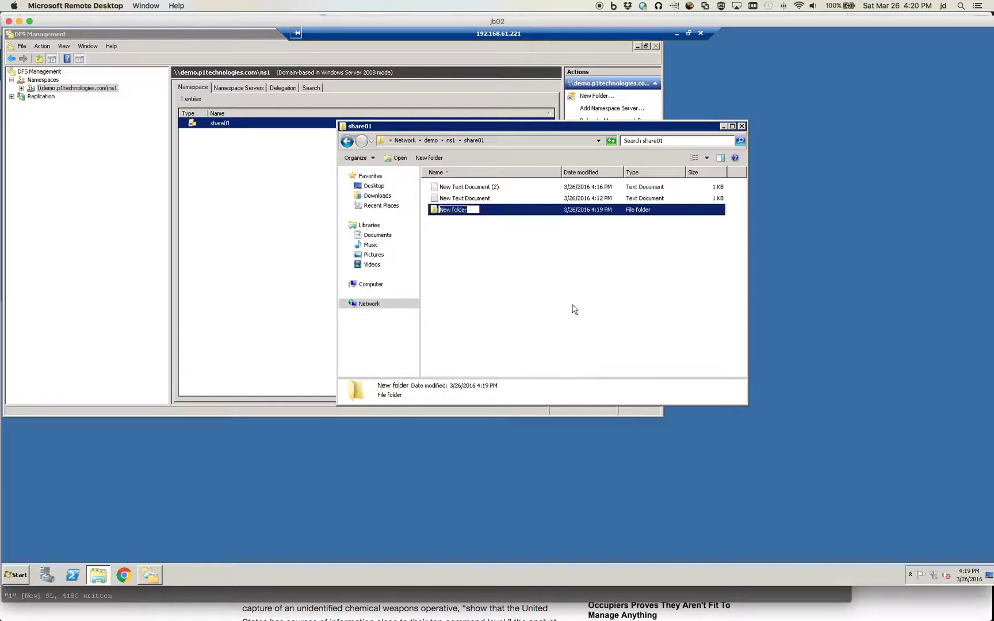
{"action": "left_click", "coordinate": [531, 294]}
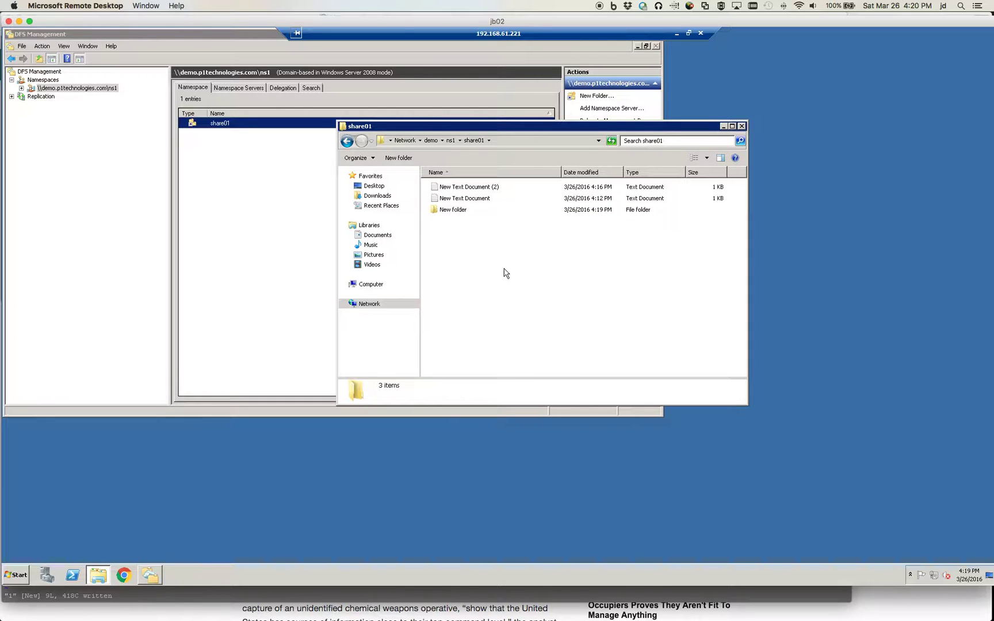
{"action": "left_click", "coordinate": [453, 210]}
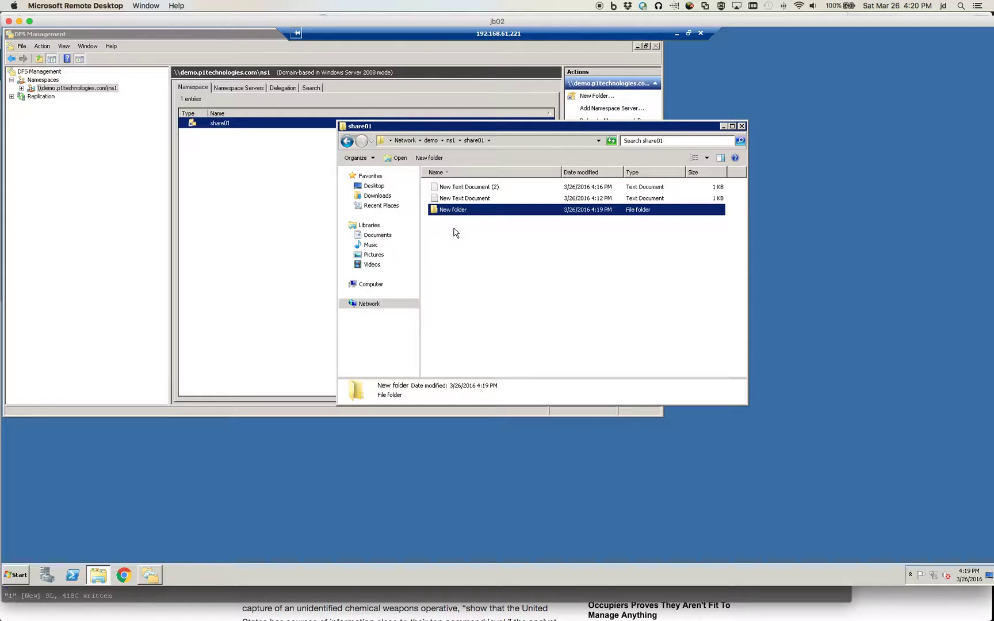
{"action": "right_click", "coordinate": [456, 237]}
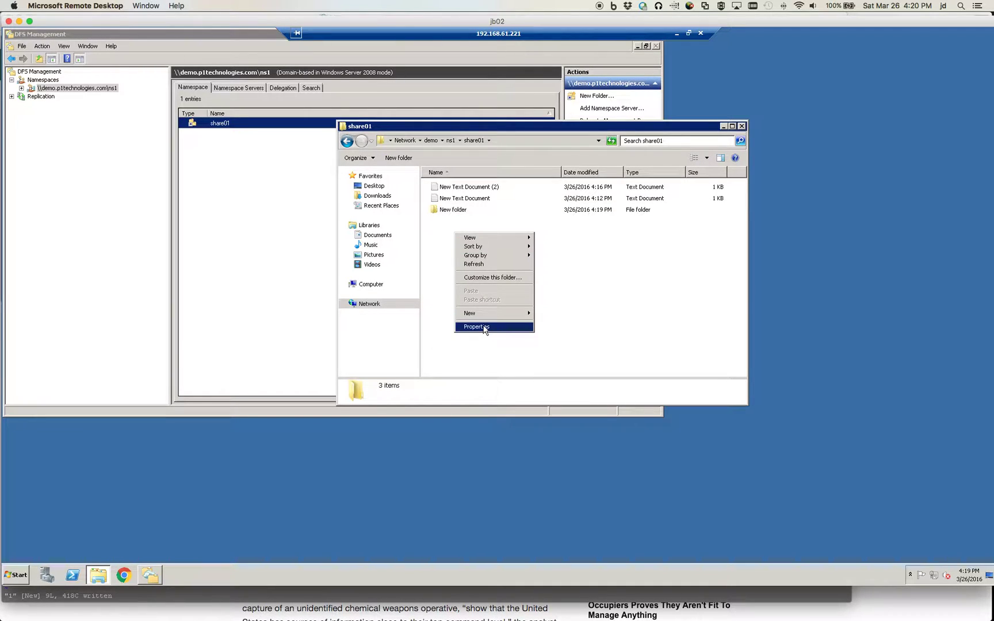
{"action": "mouse_move", "coordinate": [483, 313]}
{"action": "left_click", "coordinate": [563, 321]}
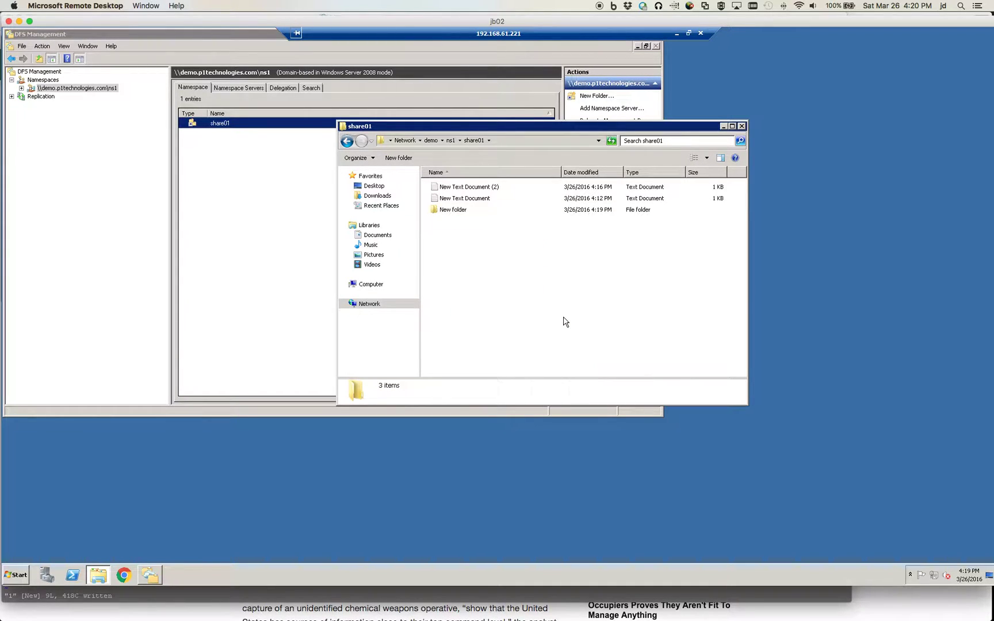
{"action": "left_click", "coordinate": [482, 302]}
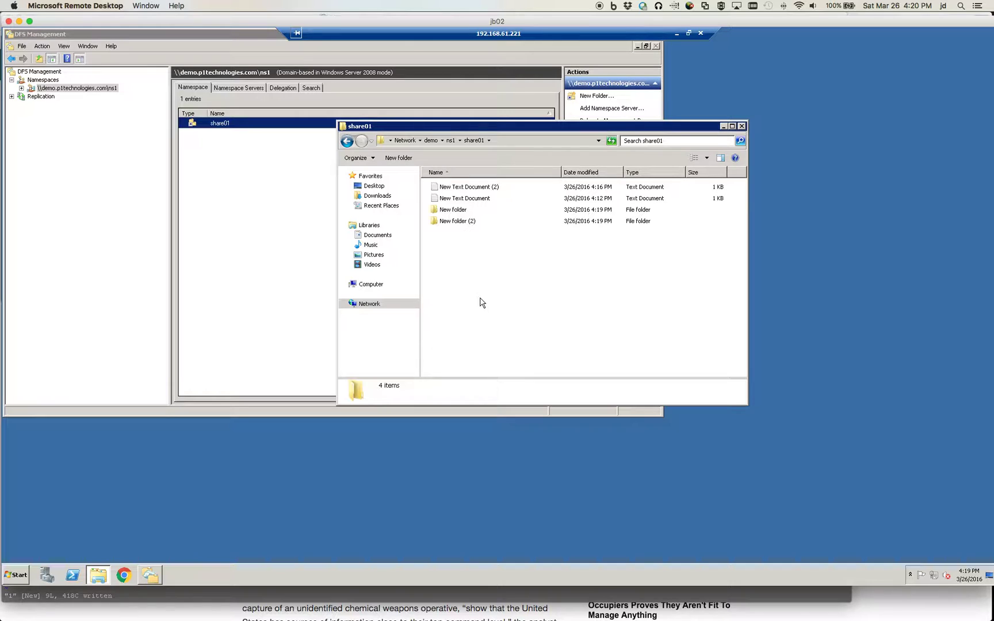
Inspect share01's DFS referral list for the active target, widening the path column, and close the properties.
{"action": "right_click", "coordinate": [482, 303]}
{"action": "left_click", "coordinate": [502, 396]}
{"action": "left_click", "coordinate": [453, 172]}
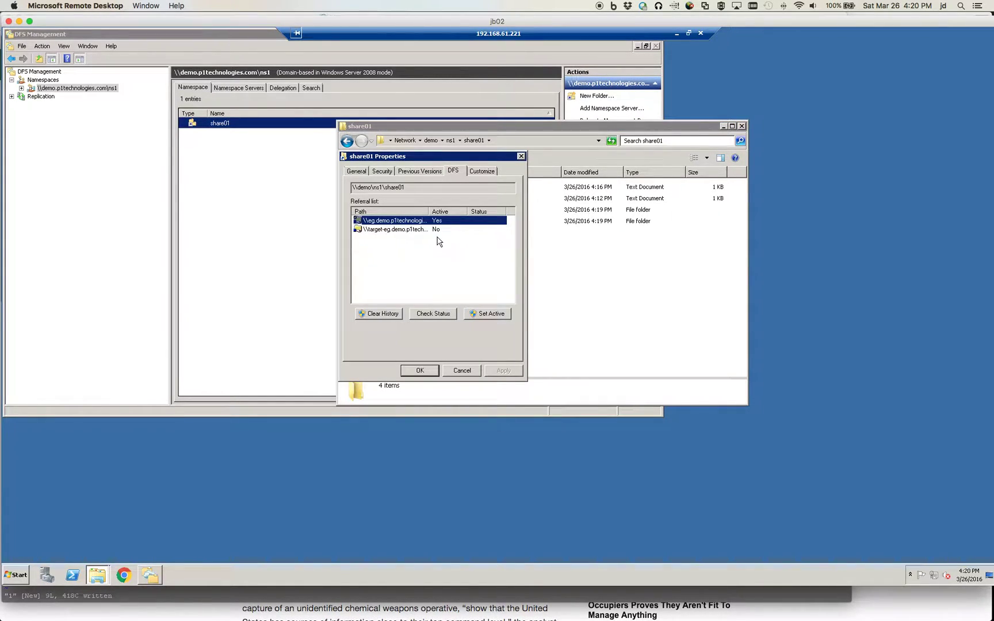
{"action": "left_click_drag", "start_coordinate": [441, 212], "coordinate": [457, 211]}
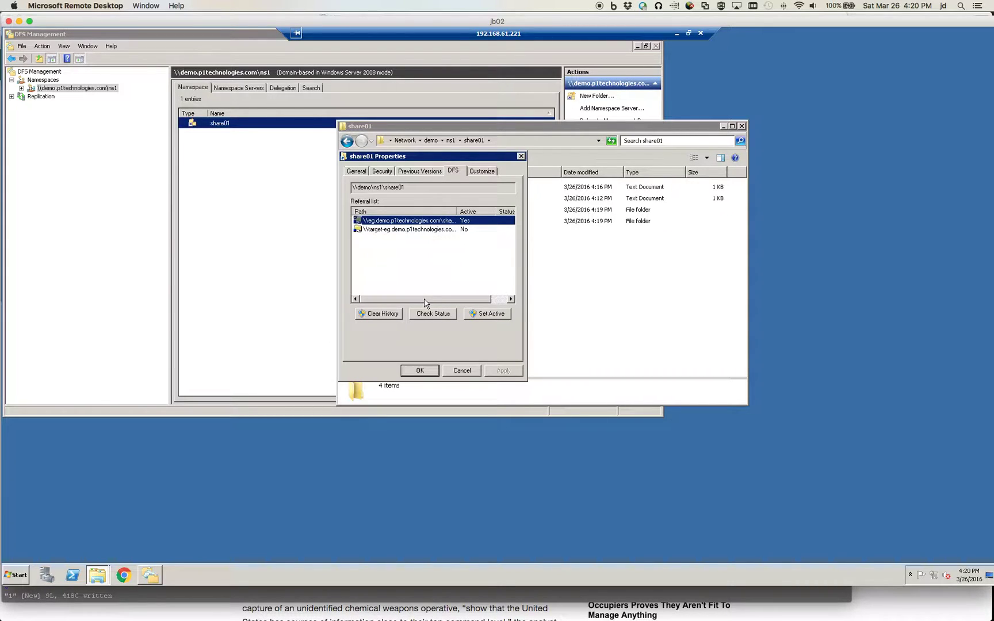
{"action": "left_click", "coordinate": [428, 375]}
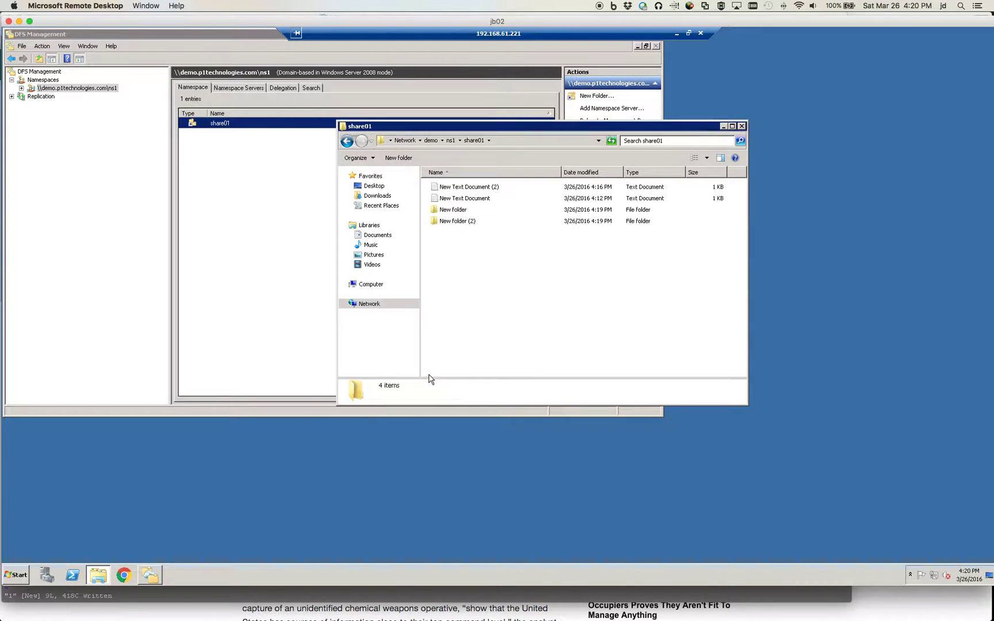
Switch back to Eyeglass and expand the running failover's job details down to the replication policy preparation operations.
{"action": "left_click", "coordinate": [682, 33]}
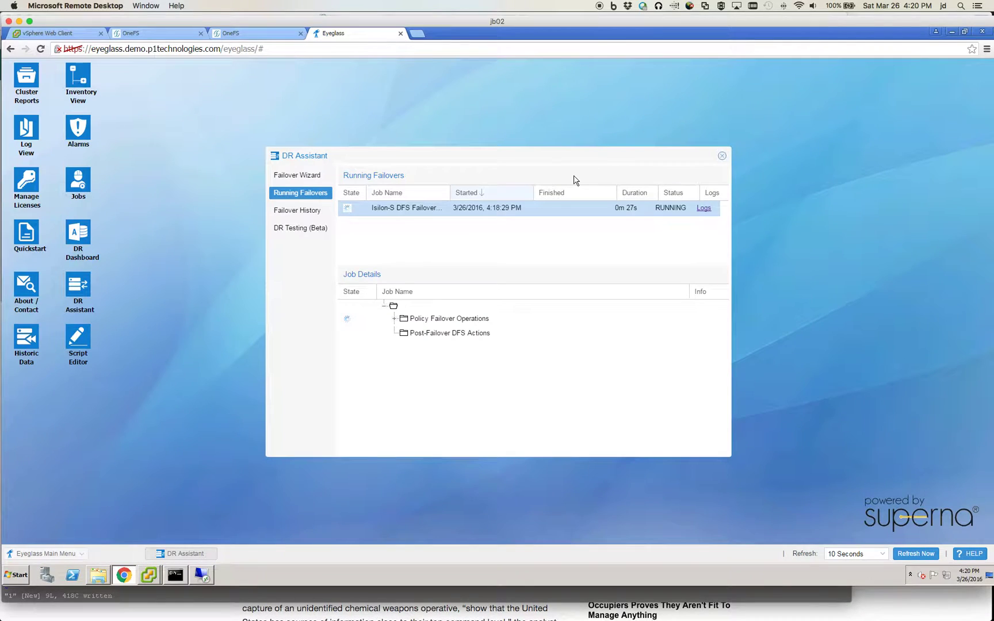
{"action": "left_click", "coordinate": [395, 318]}
{"action": "left_click", "coordinate": [405, 333]}
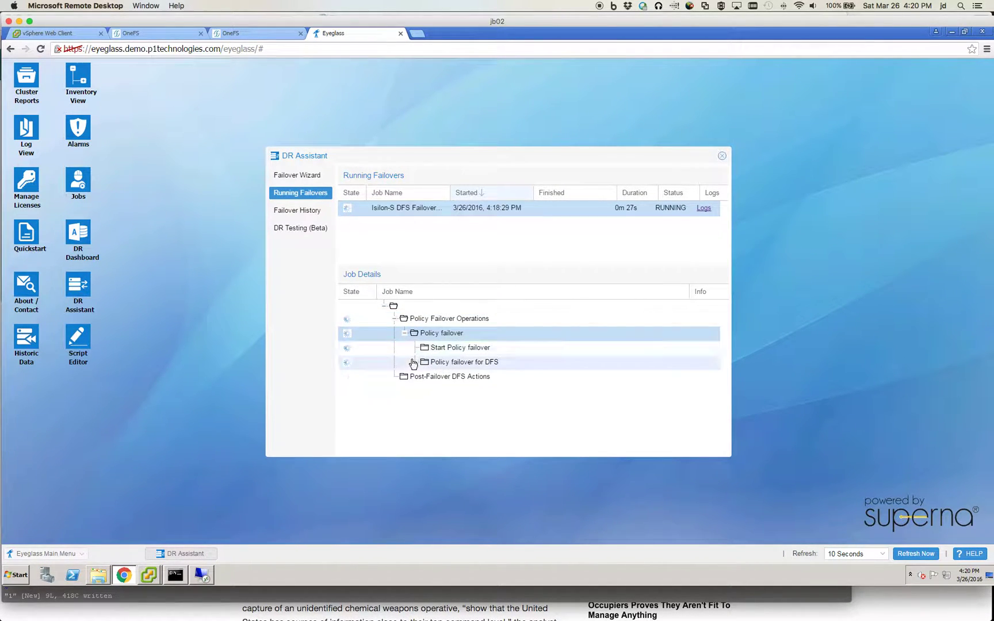
{"action": "left_click", "coordinate": [413, 362]}
{"action": "left_click", "coordinate": [425, 377]}
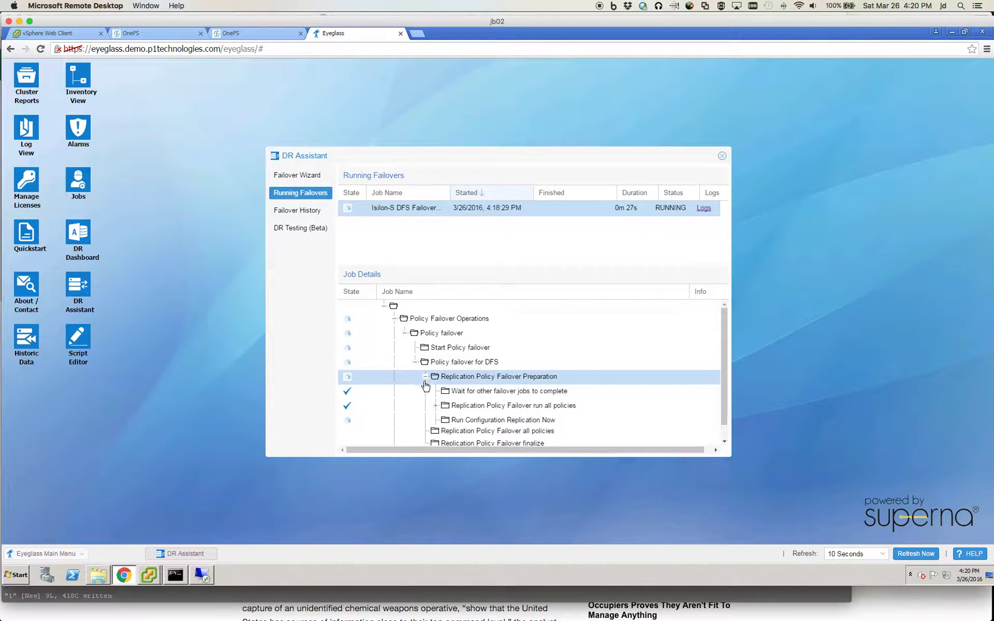
{"action": "left_click", "coordinate": [435, 405]}
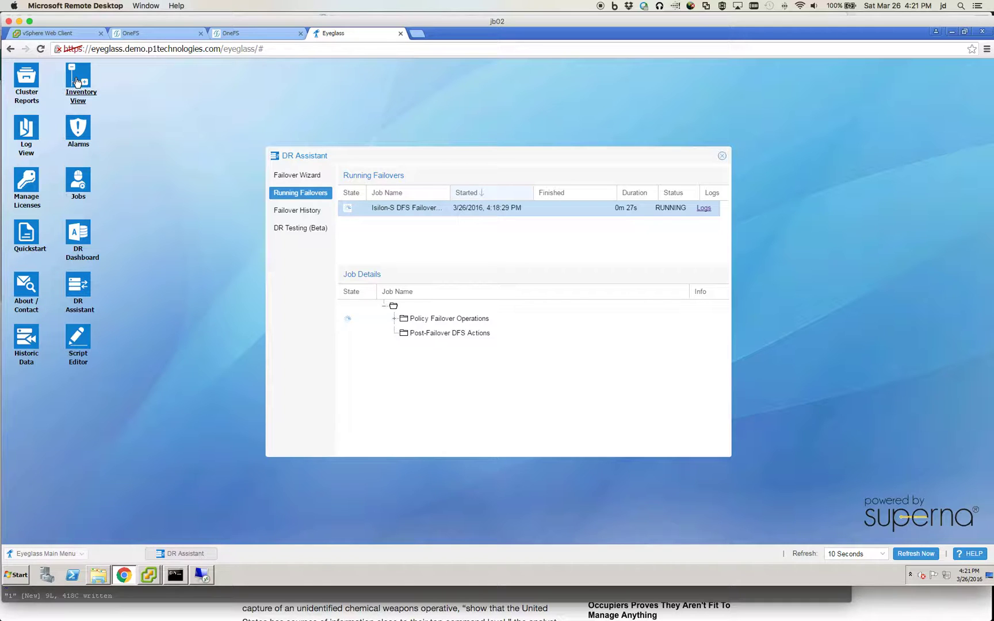
Open the Inventory View and expand the managed devices Isilon-S and isi8-jd.
{"action": "left_click", "coordinate": [77, 81]}
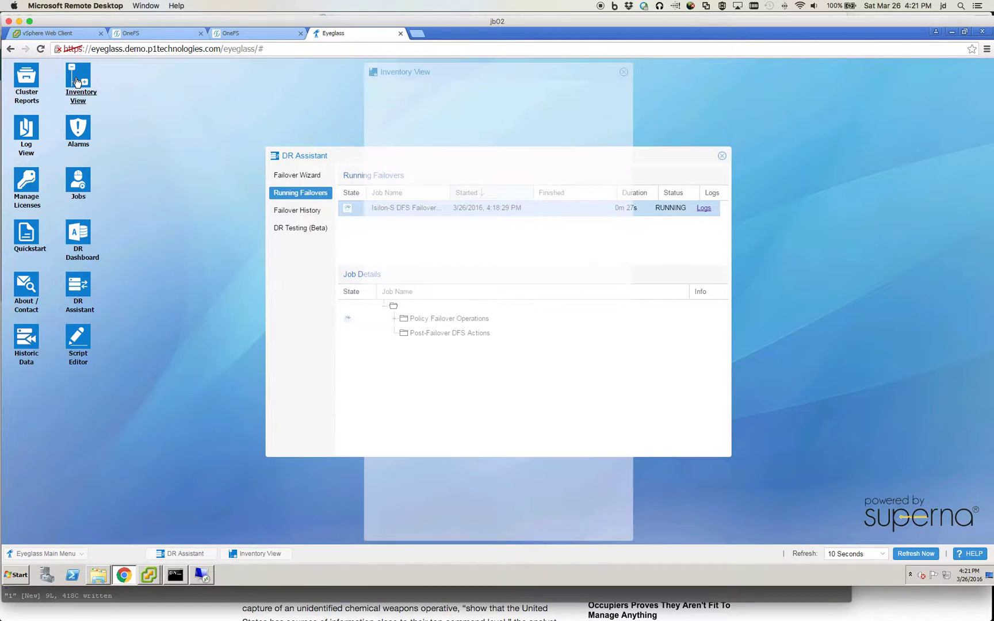
{"action": "left_click", "coordinate": [383, 117]}
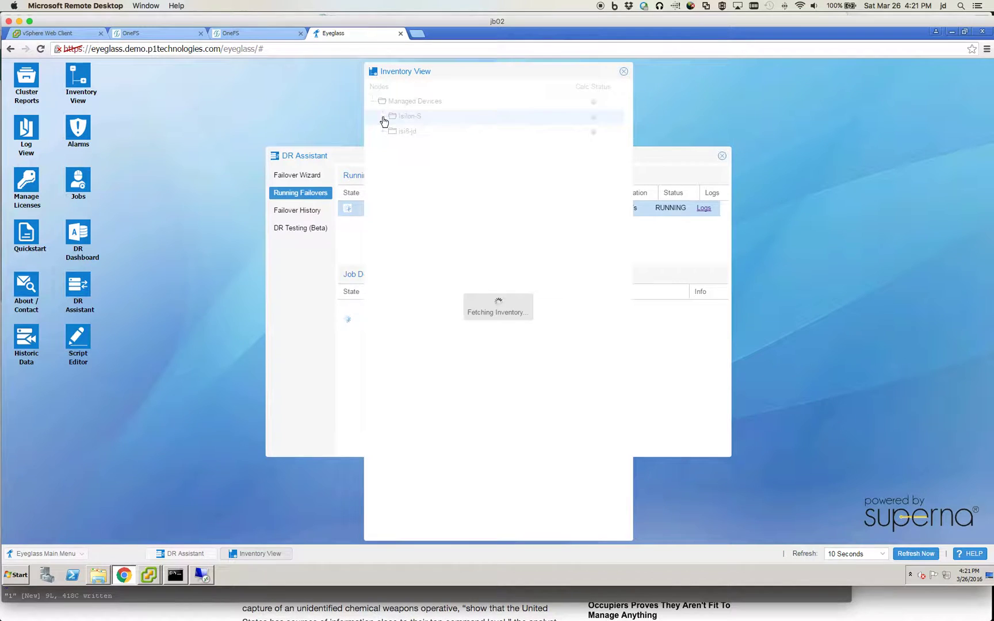
{"action": "left_click", "coordinate": [385, 148]}
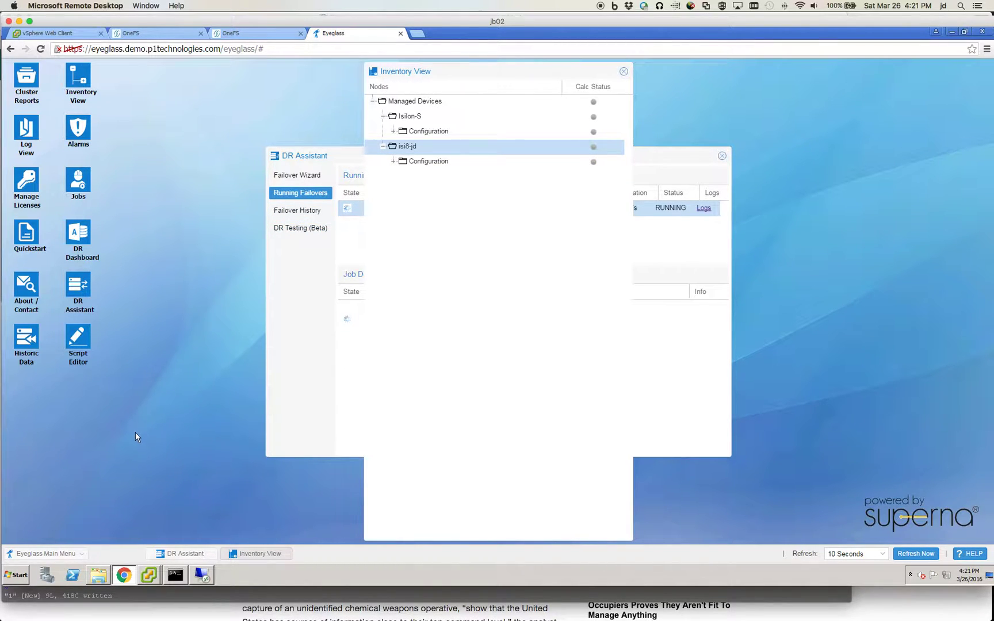
{"action": "left_click", "coordinate": [36, 553]}
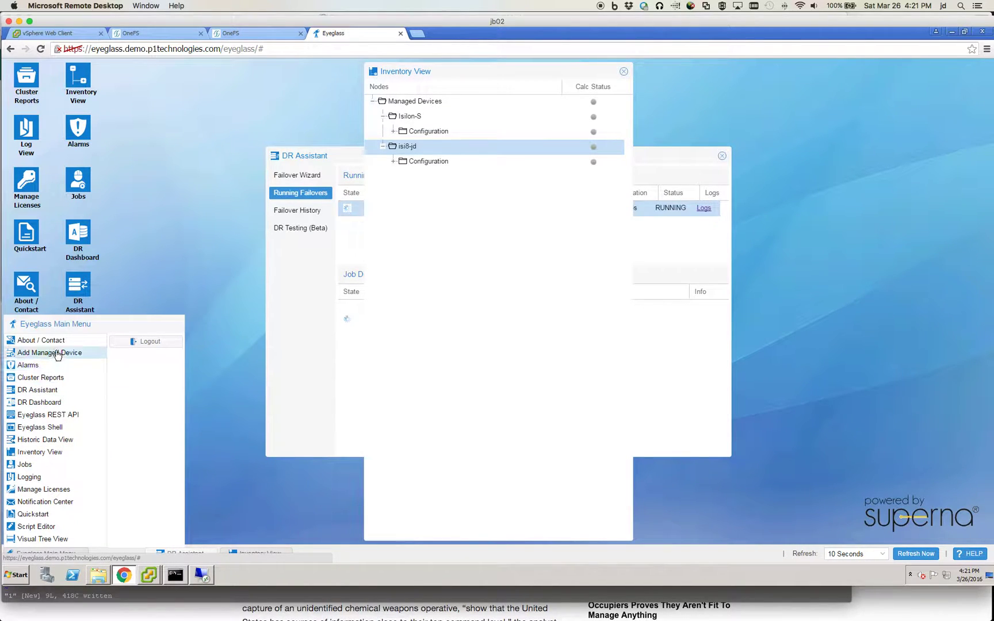
{"action": "left_click", "coordinate": [458, 311]}
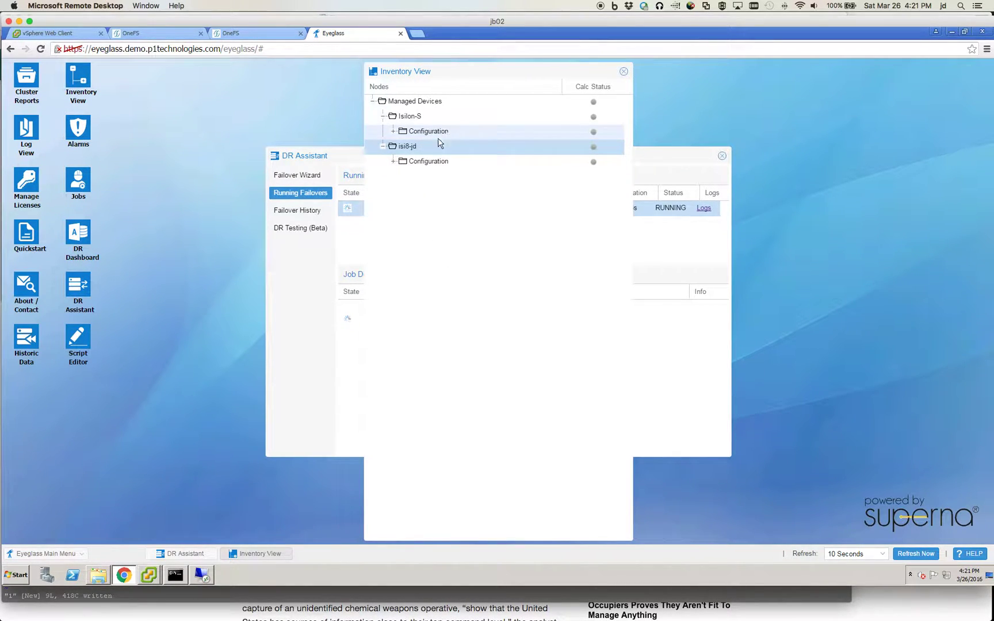
Examine both clusters' configuration categories and Isilon-S's networking interfaces, and close the inventory.
{"action": "left_click", "coordinate": [395, 163]}
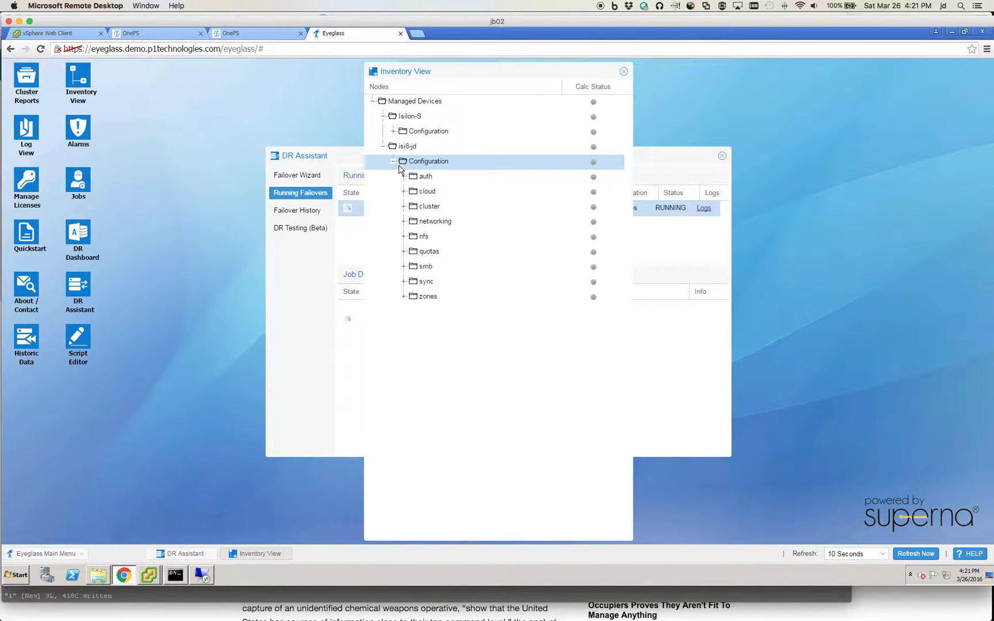
{"action": "left_click", "coordinate": [393, 131]}
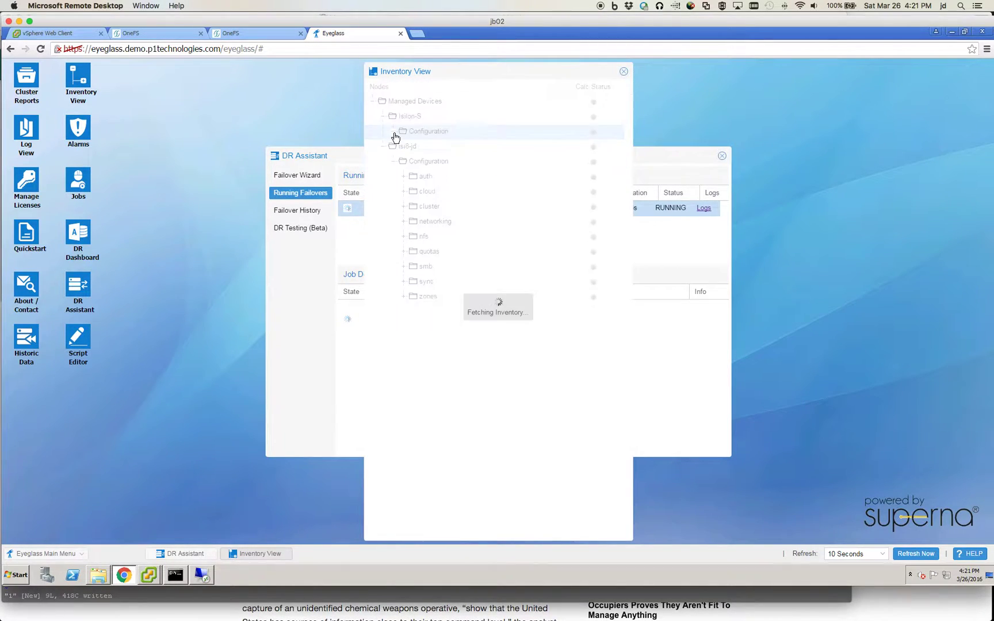
{"action": "left_click", "coordinate": [405, 192]}
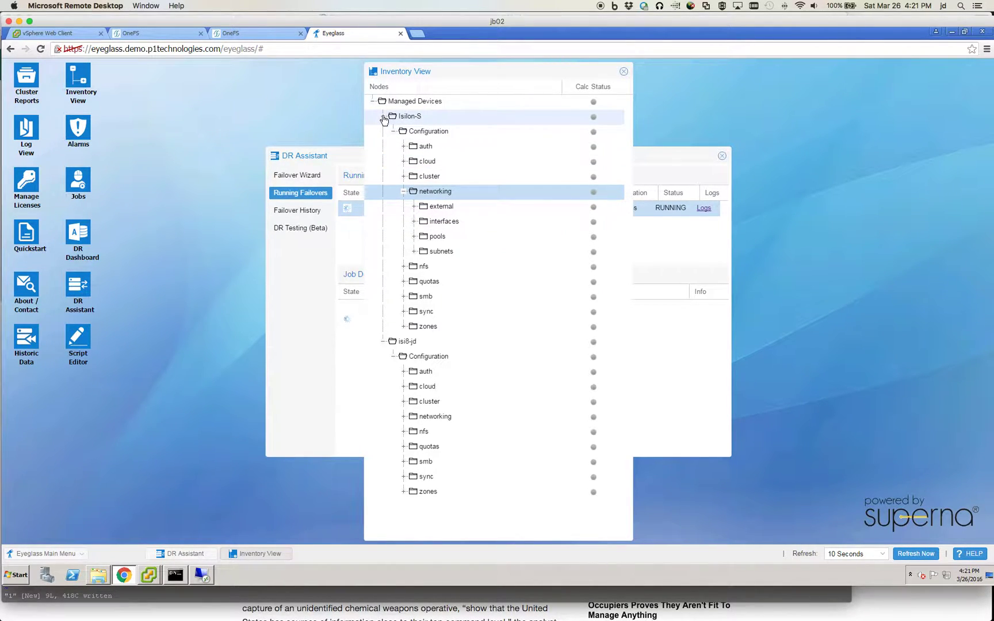
{"action": "left_click", "coordinate": [414, 222]}
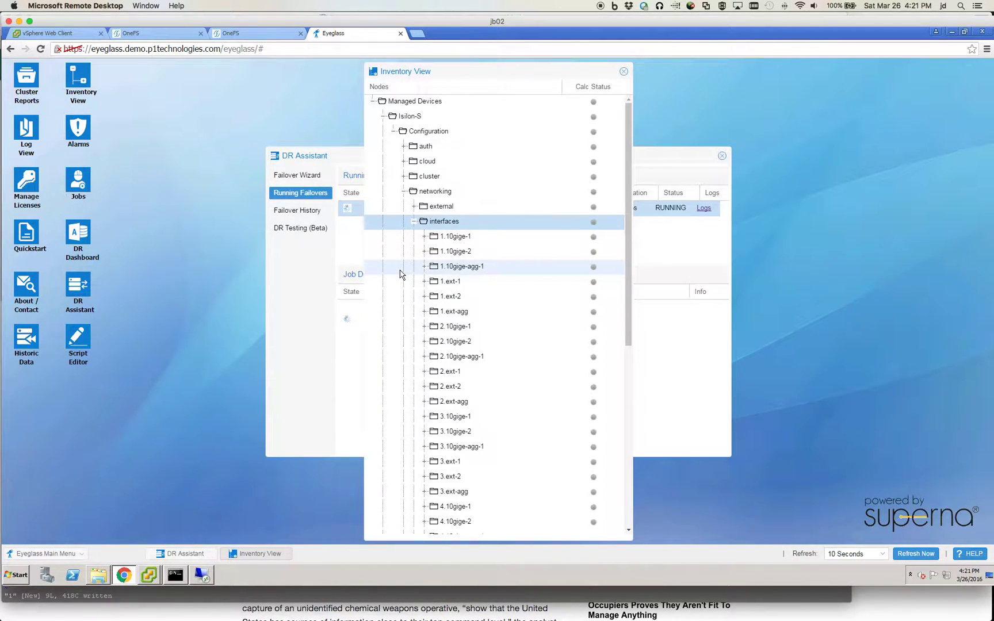
{"action": "left_click", "coordinate": [623, 72]}
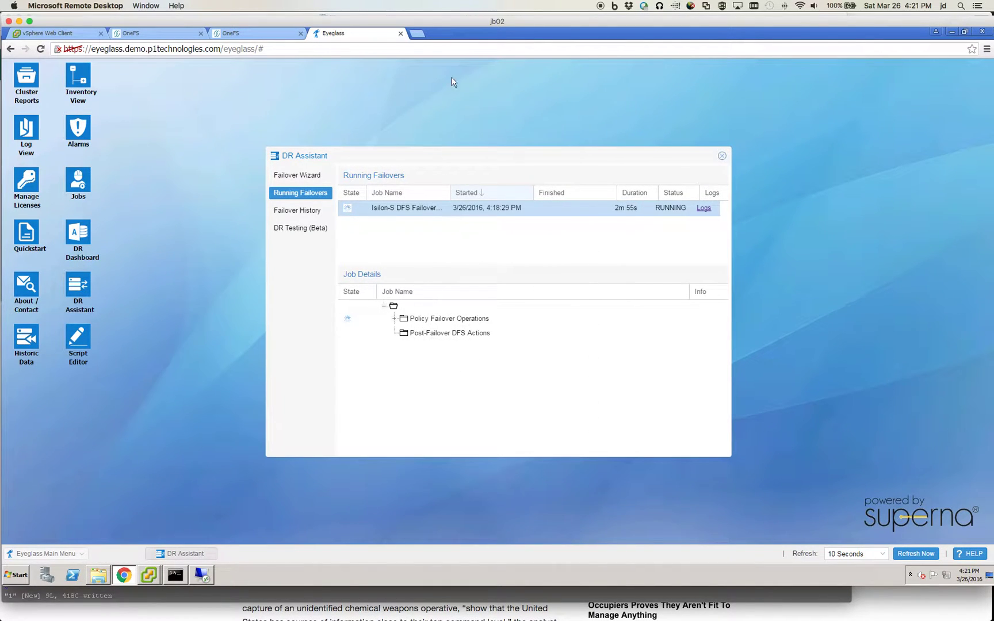
Open the newest Isilon-S cluster report, look through its contents list and go to the Cluster Overview section.
{"action": "left_click", "coordinate": [26, 77]}
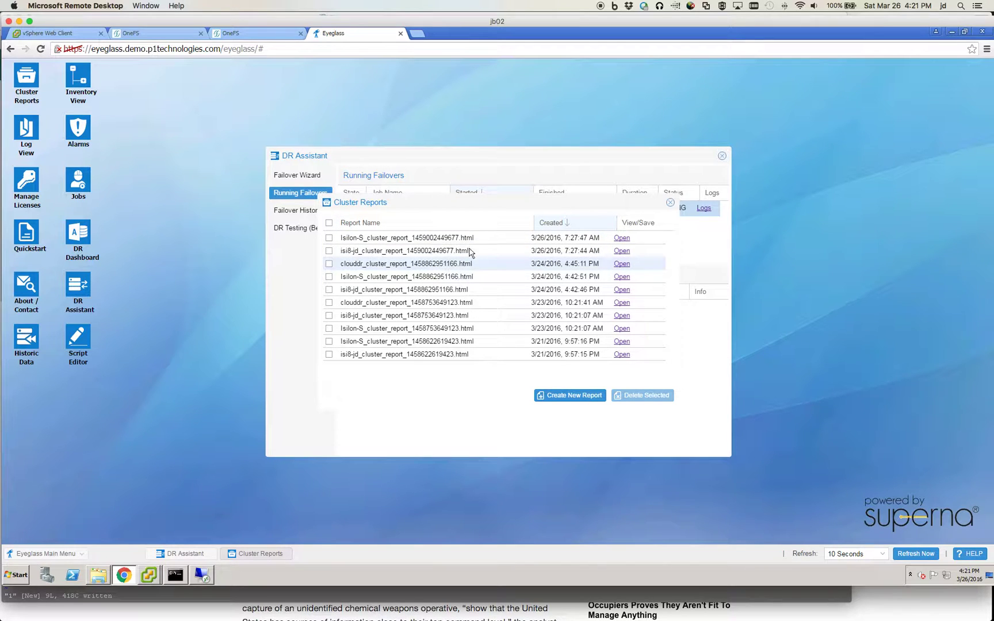
{"action": "left_click", "coordinate": [622, 238]}
{"action": "scroll", "coordinate": [460, 274], "scroll_direction": "down", "scroll_amount": 10}
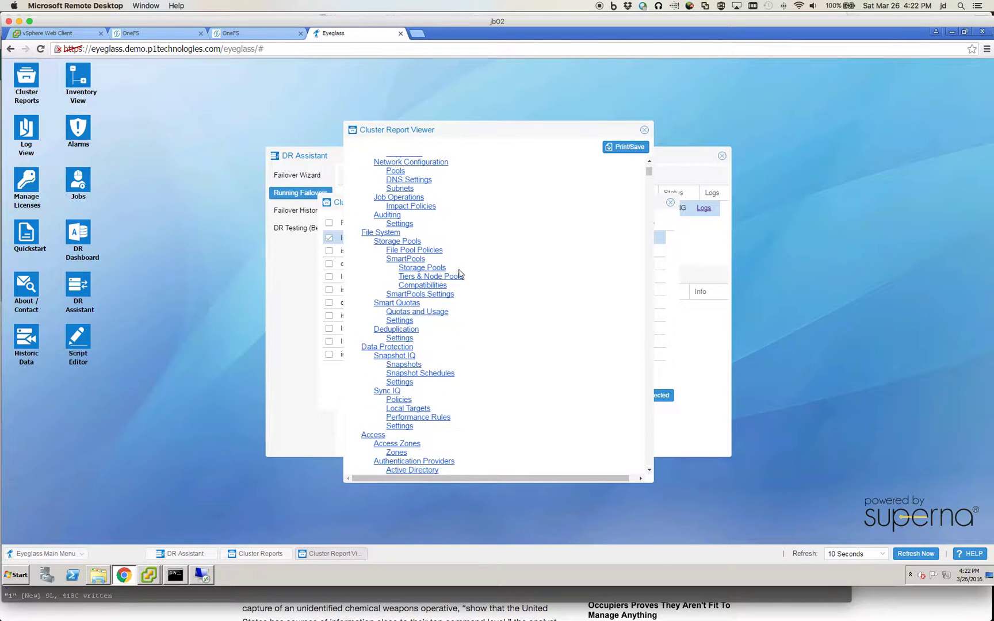
{"action": "scroll", "coordinate": [460, 275], "scroll_direction": "down", "scroll_amount": 3}
{"action": "scroll", "coordinate": [460, 274], "scroll_direction": "up", "scroll_amount": 10}
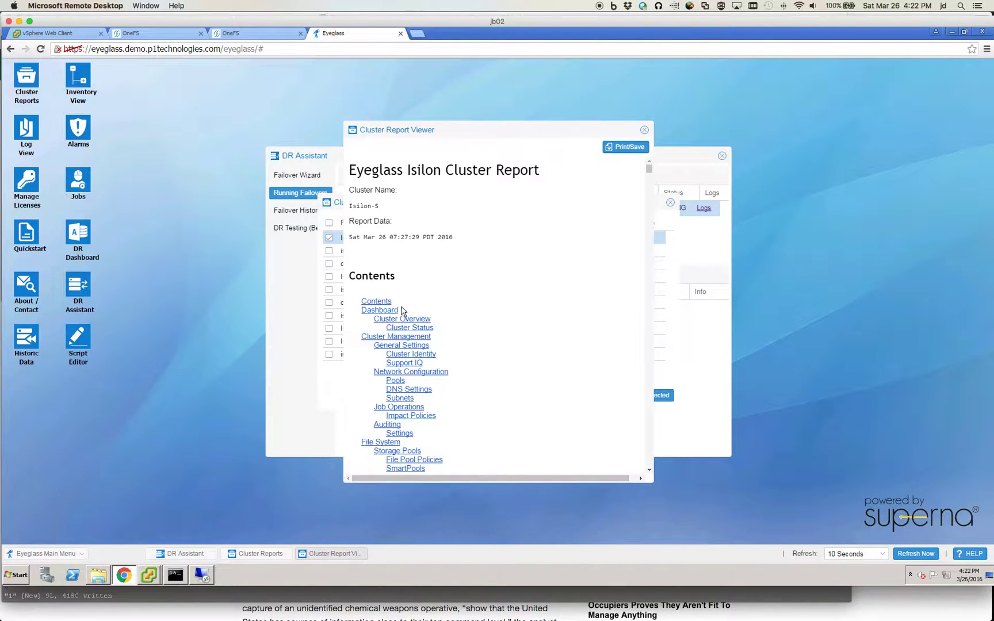
{"action": "left_click", "coordinate": [423, 320]}
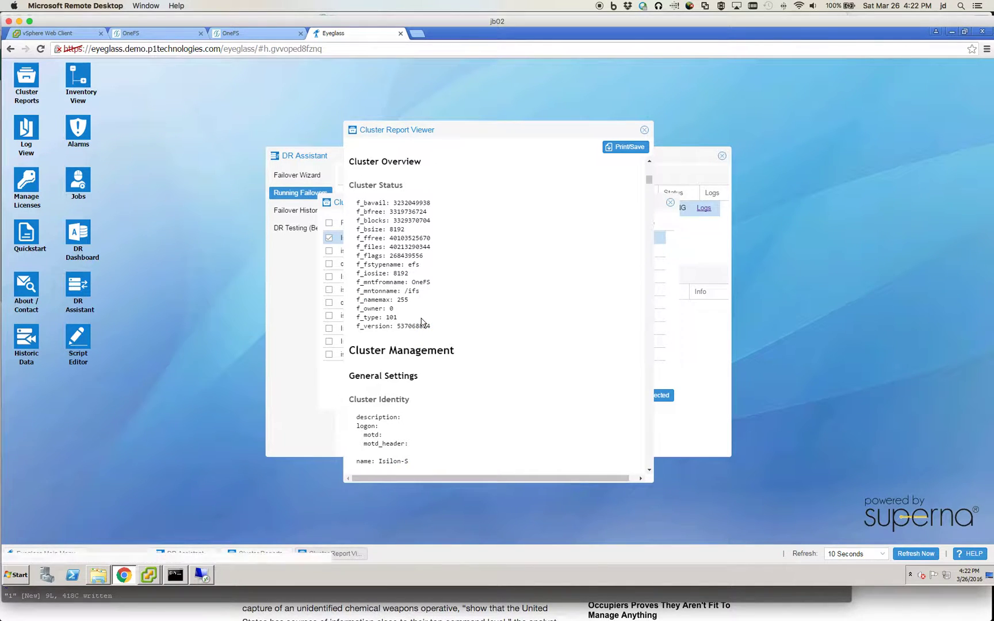
Read the Isilon-S cluster report from the Cluster Overview to the network Pools section, and close the report and the report list.
{"action": "scroll", "coordinate": [480, 287], "scroll_direction": "down", "scroll_amount": 6}
{"action": "scroll", "coordinate": [481, 288], "scroll_direction": "down", "scroll_amount": 1}
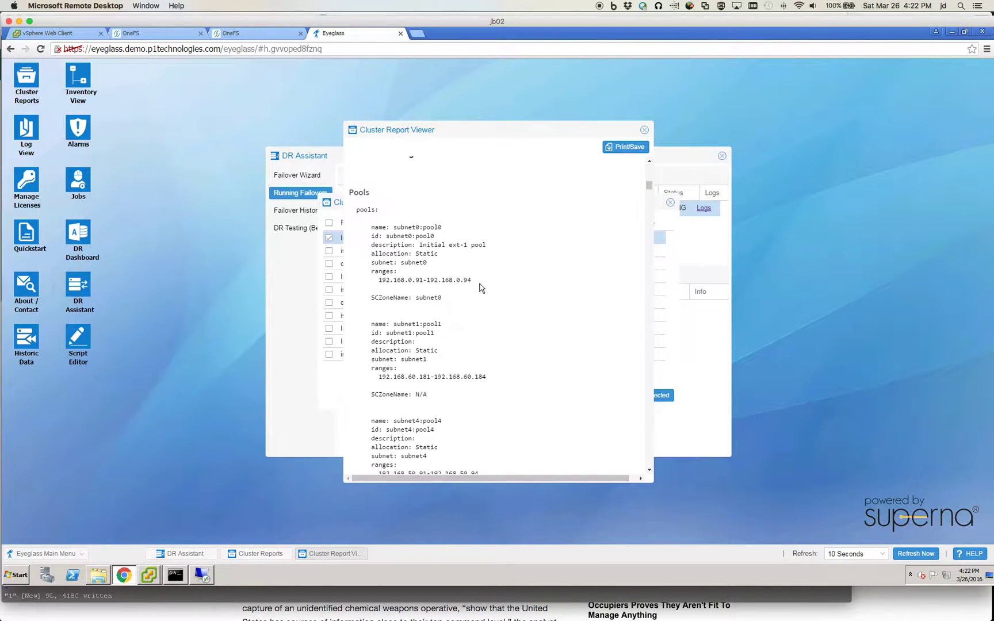
{"action": "scroll", "coordinate": [481, 287], "scroll_direction": "down", "scroll_amount": 1}
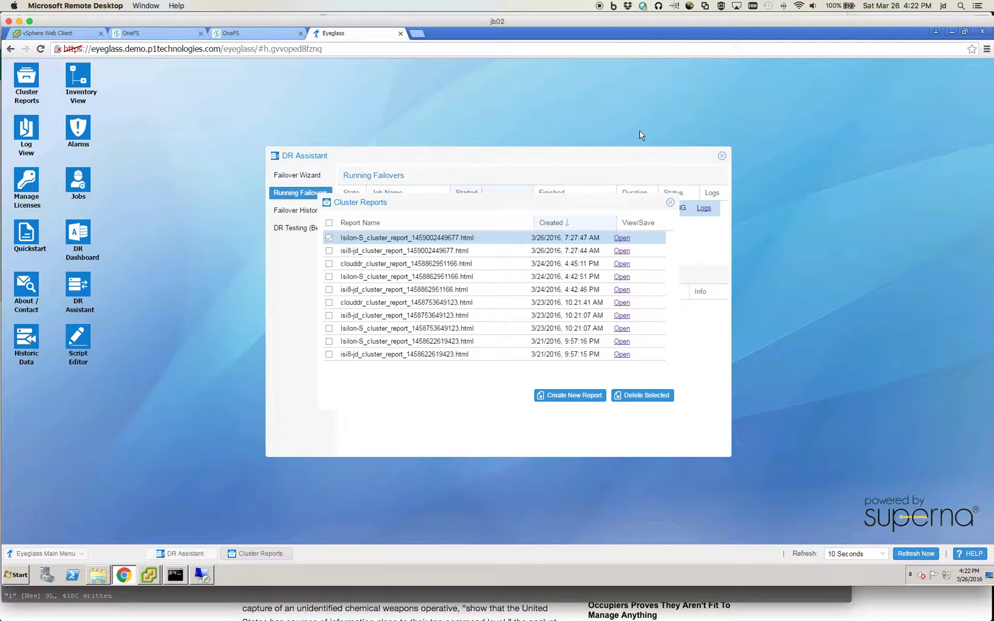
{"action": "left_click", "coordinate": [671, 203]}
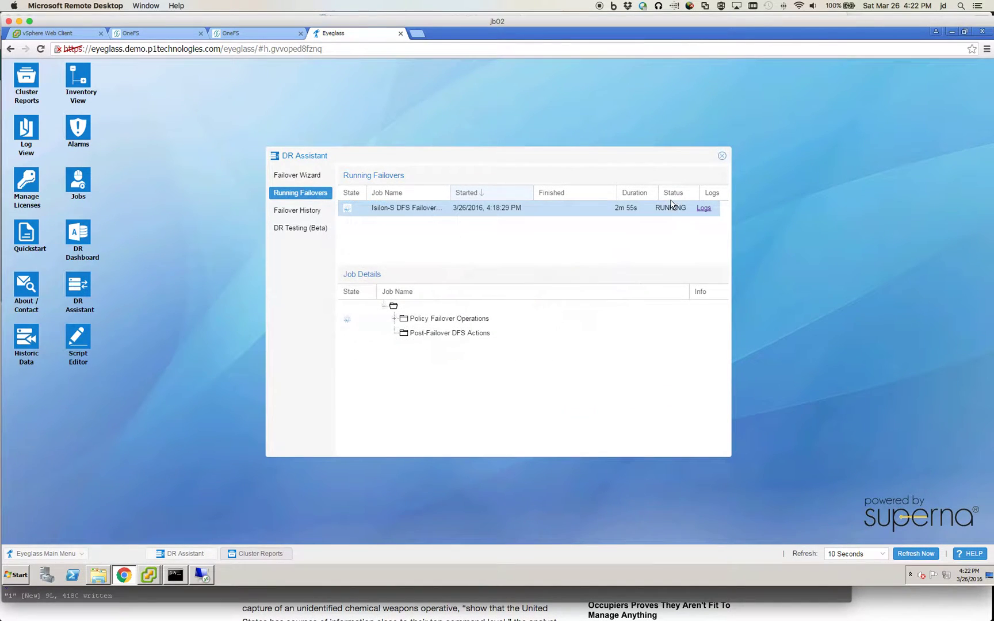
Expand the running failover's policy operations down to the Replication Policy Failover EyeglassDFSTrial01 details and look through its steps.
{"action": "left_click", "coordinate": [394, 319]}
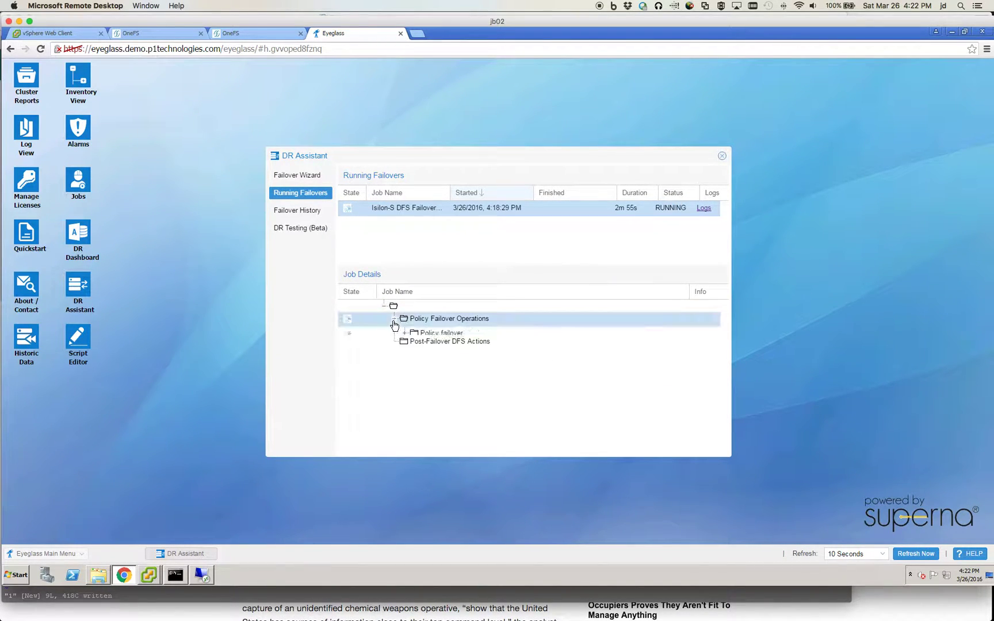
{"action": "left_click", "coordinate": [405, 333]}
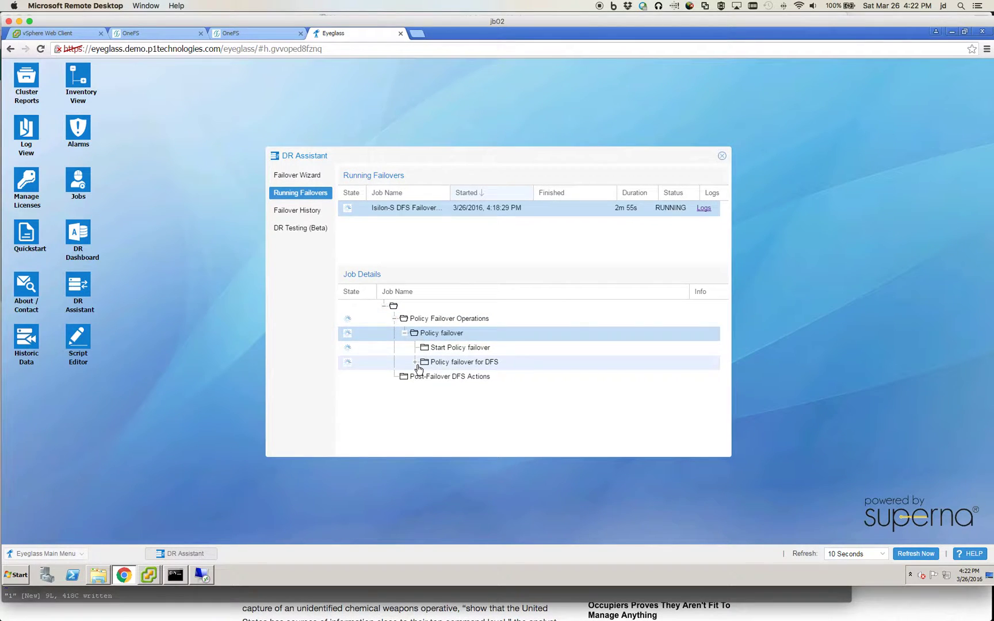
{"action": "left_click", "coordinate": [415, 362]}
{"action": "left_click", "coordinate": [425, 392]}
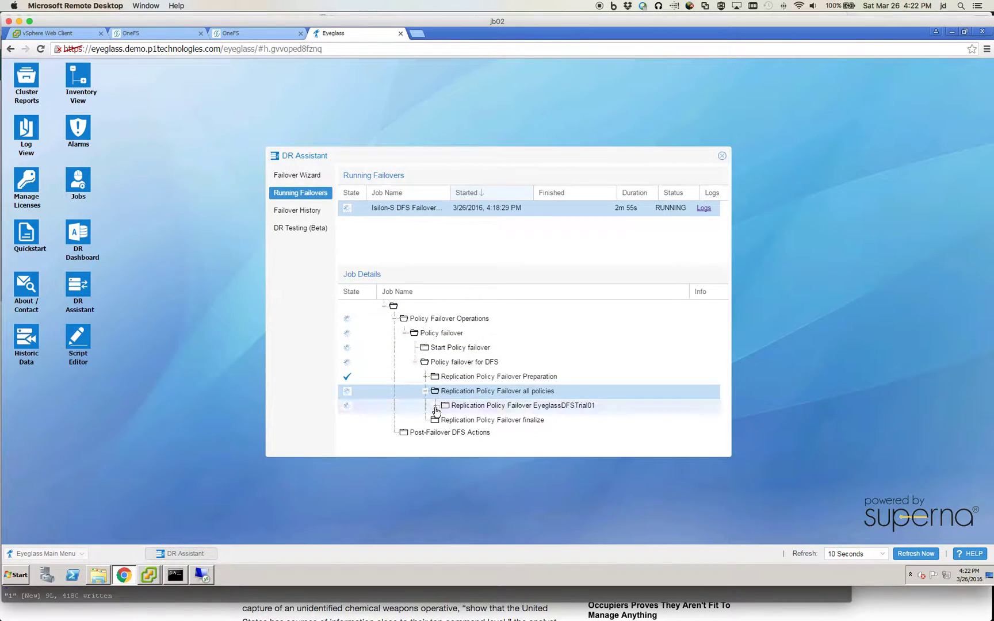
{"action": "left_click", "coordinate": [435, 406]}
{"action": "scroll", "coordinate": [582, 371], "scroll_direction": "down", "scroll_amount": 2}
{"action": "scroll", "coordinate": [582, 371], "scroll_direction": "down", "scroll_amount": 2}
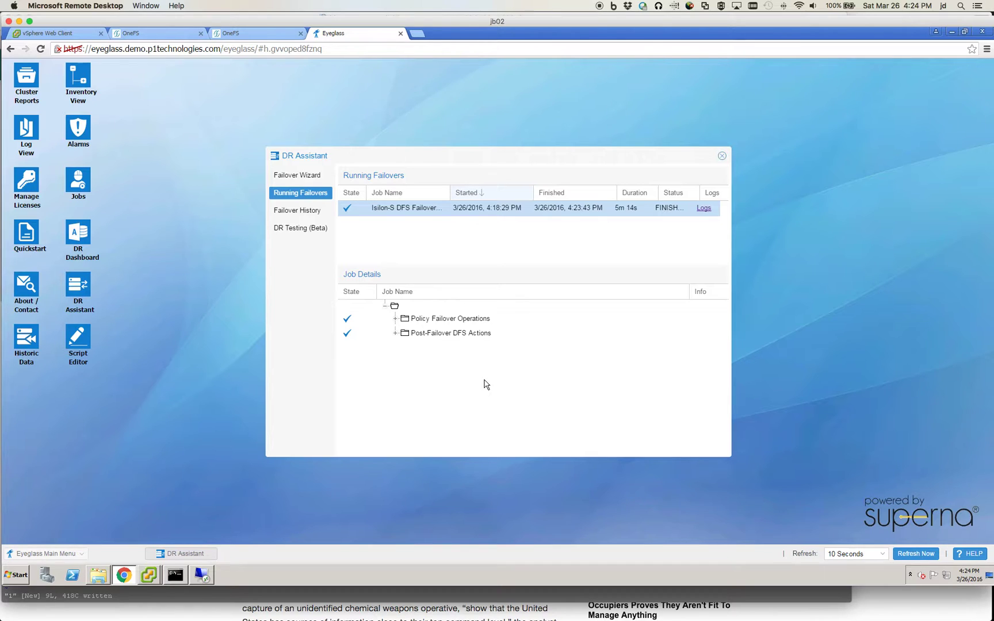
Switch to the remote desktop session on 192.168.61.221 and create a new text document with its default name in share01.
{"action": "left_click", "coordinate": [202, 575]}
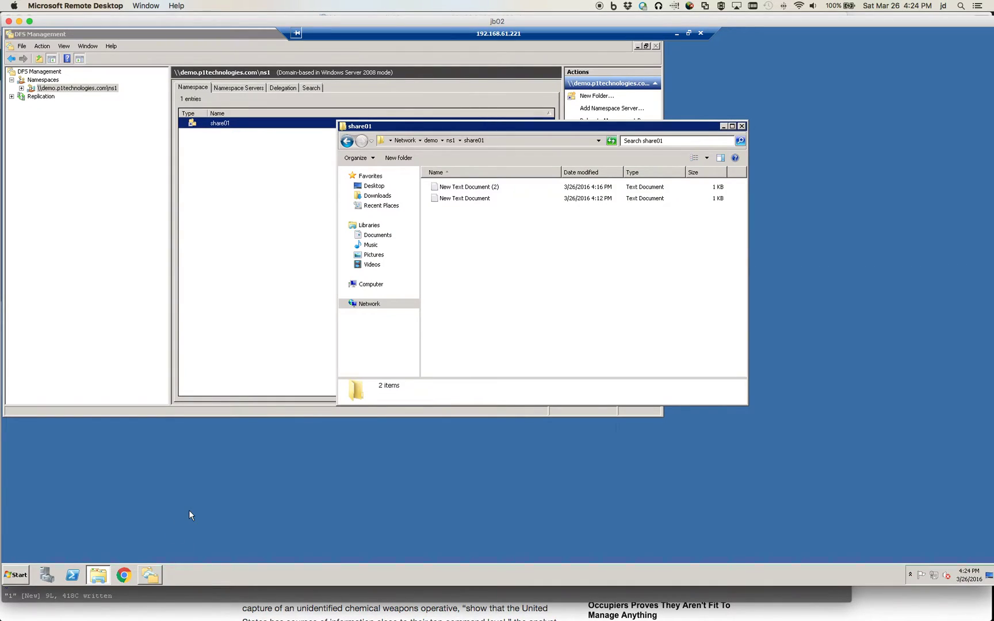
{"action": "right_click", "coordinate": [550, 249]}
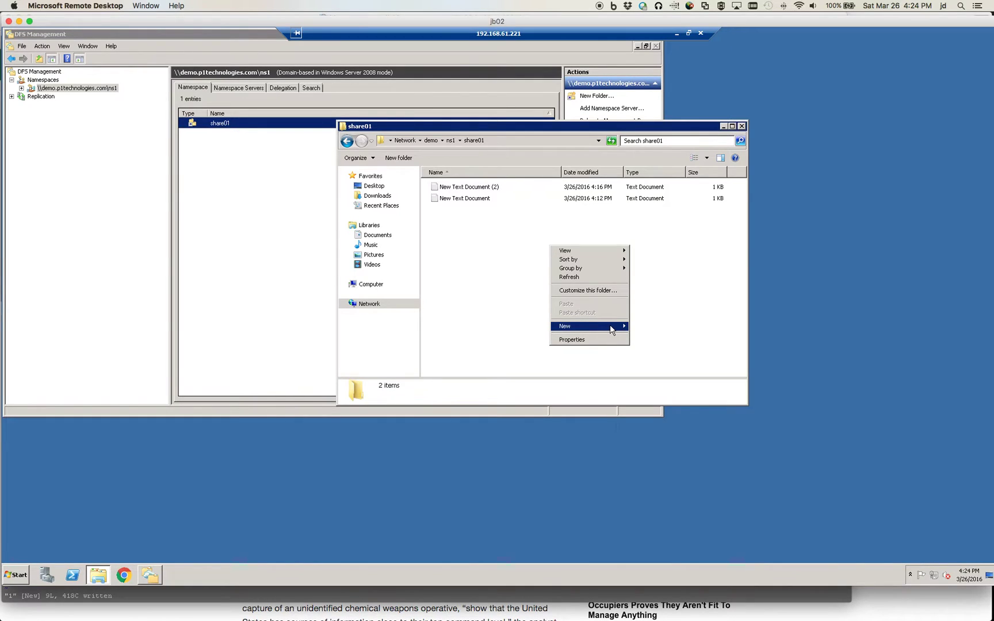
{"action": "mouse_move", "coordinate": [610, 324]}
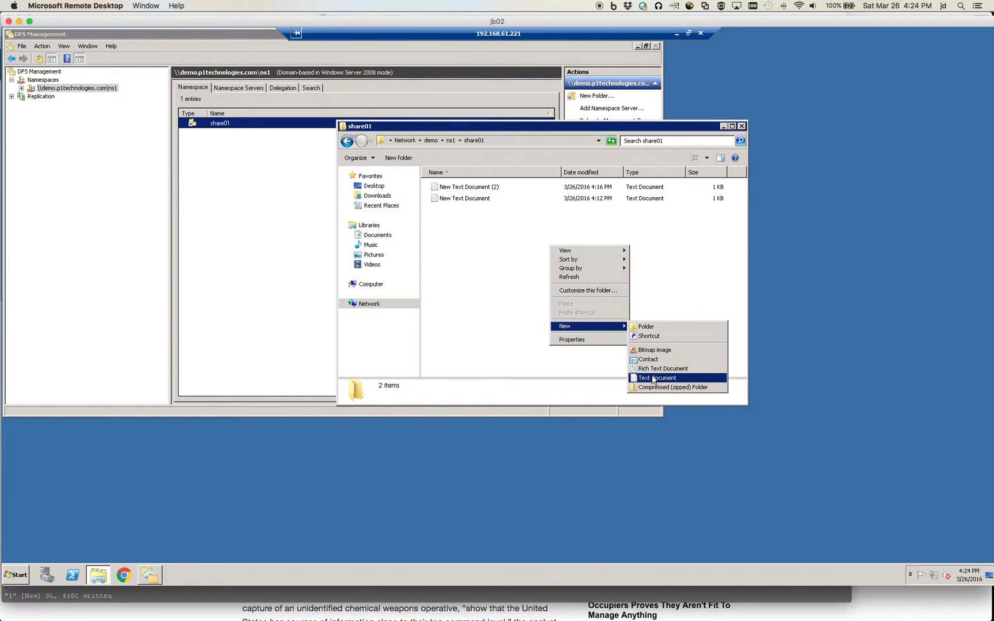
{"action": "left_click", "coordinate": [653, 378]}
{"action": "left_click", "coordinate": [587, 325]}
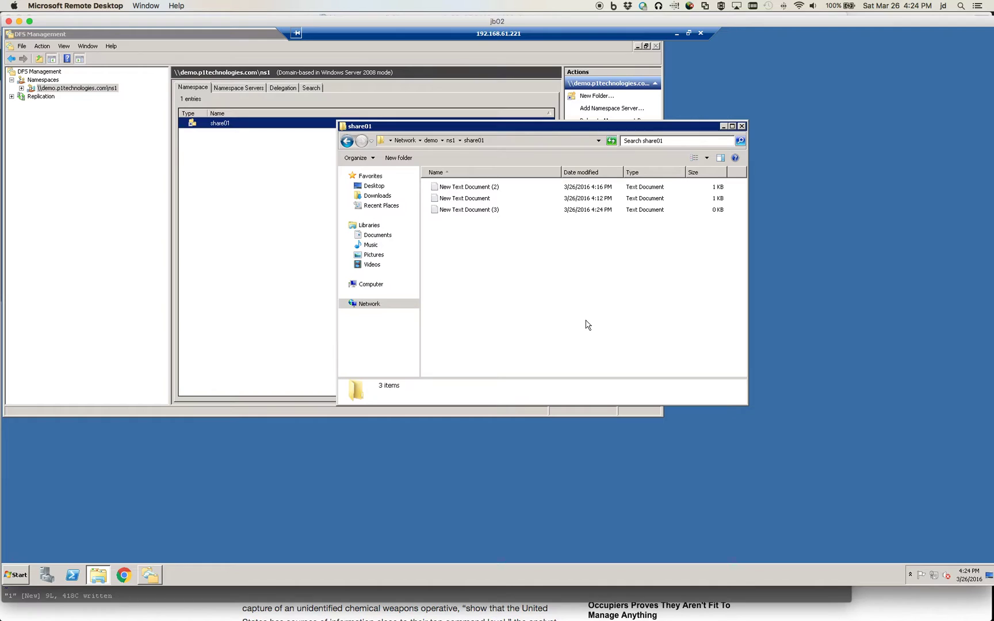
Write "hello again and again" in the new text document, close it and save the changes.
{"action": "double_click", "coordinate": [478, 211]}
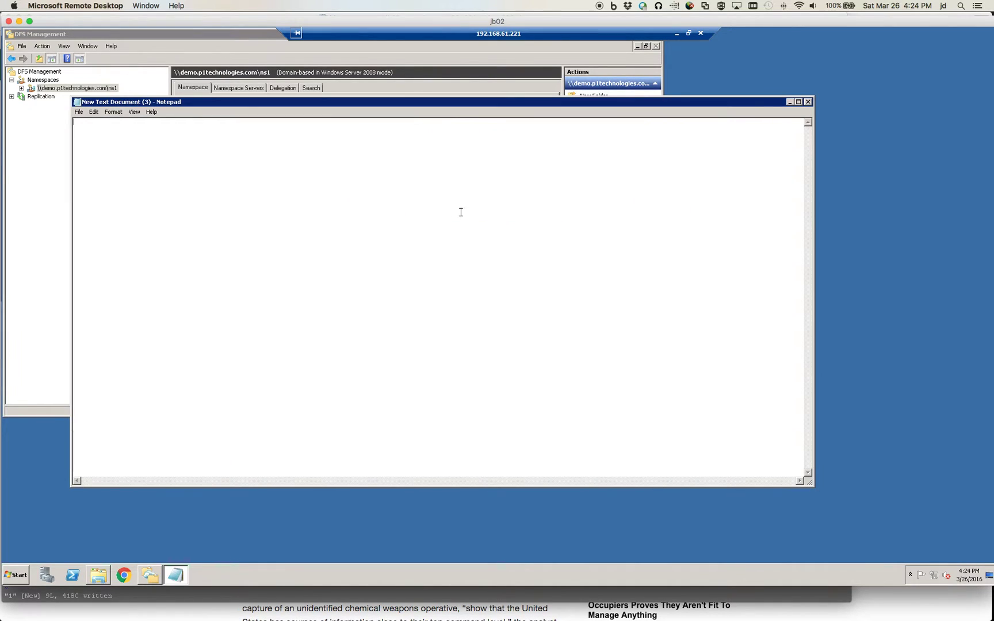
{"action": "type", "text": "hello again and adgain"}
{"action": "double_click", "coordinate": [78, 105]}
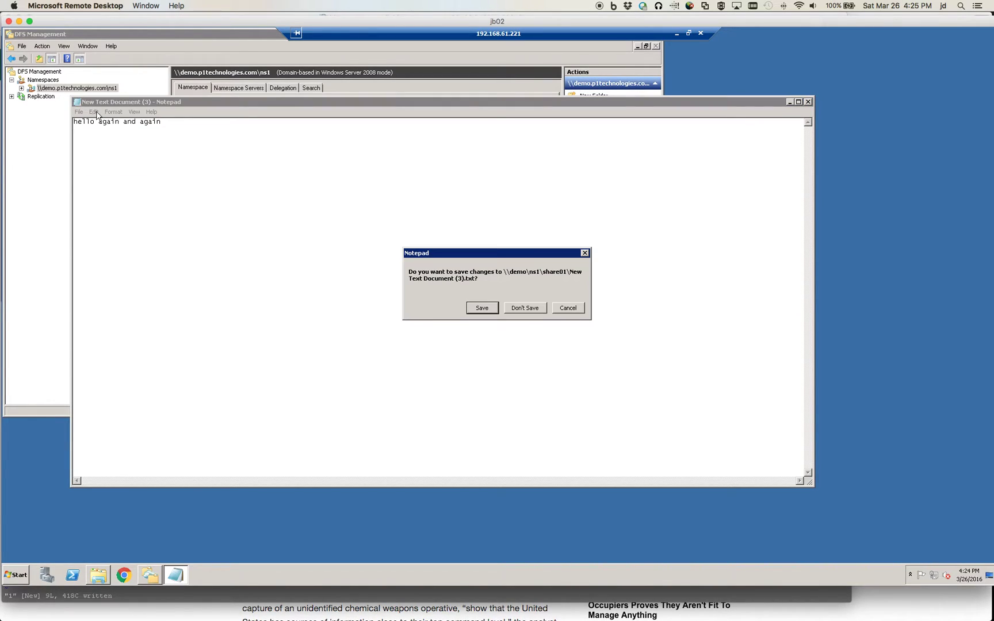
{"action": "left_click", "coordinate": [480, 311]}
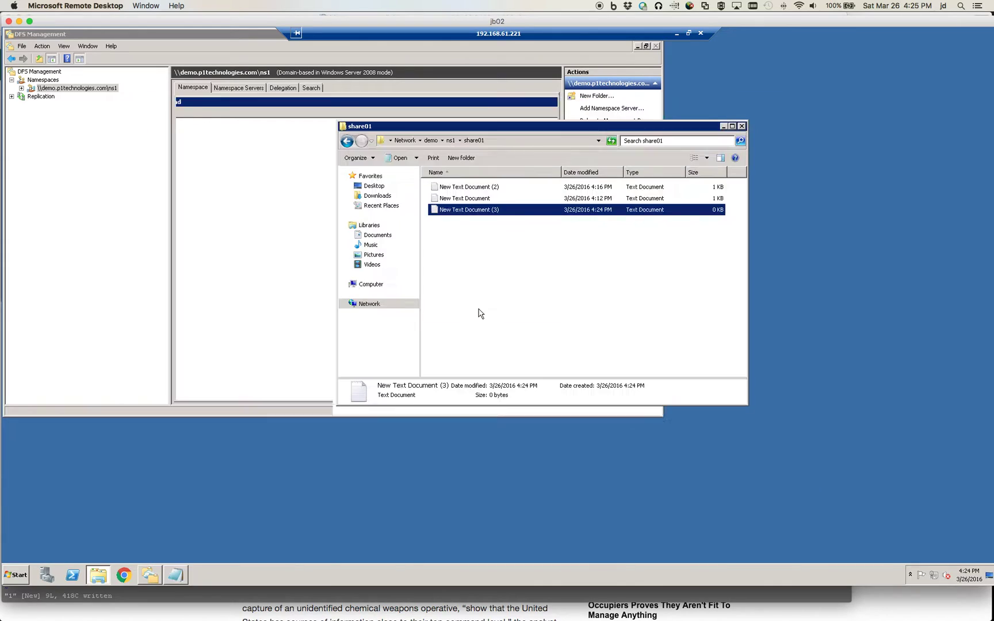
Check share01's DFS referral list in its properties with the Path column widened, and minimize the remote desktop session.
{"action": "right_click", "coordinate": [498, 281]}
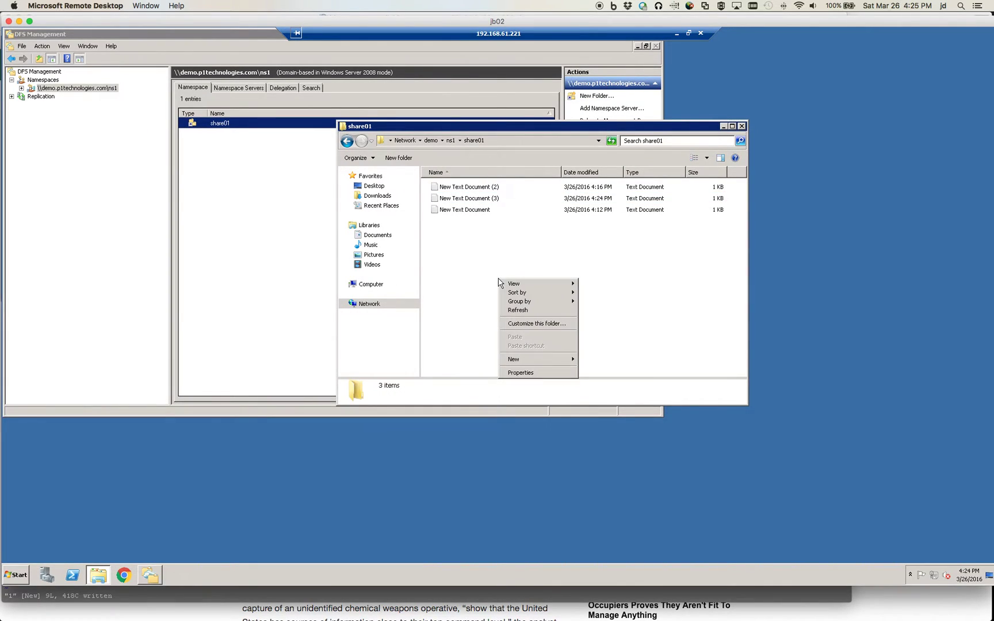
{"action": "left_click", "coordinate": [536, 373]}
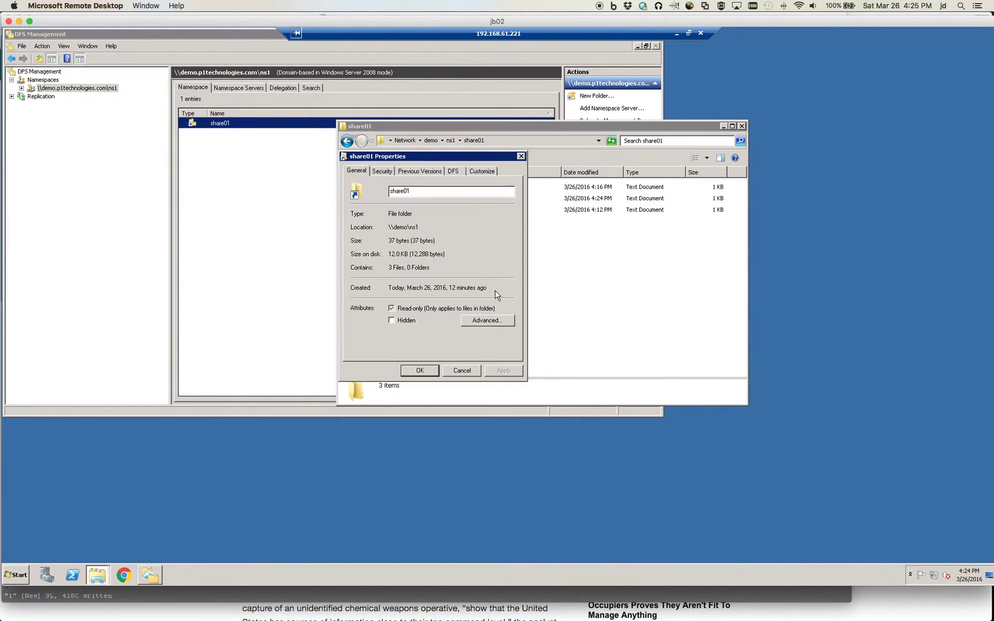
{"action": "left_click", "coordinate": [456, 174]}
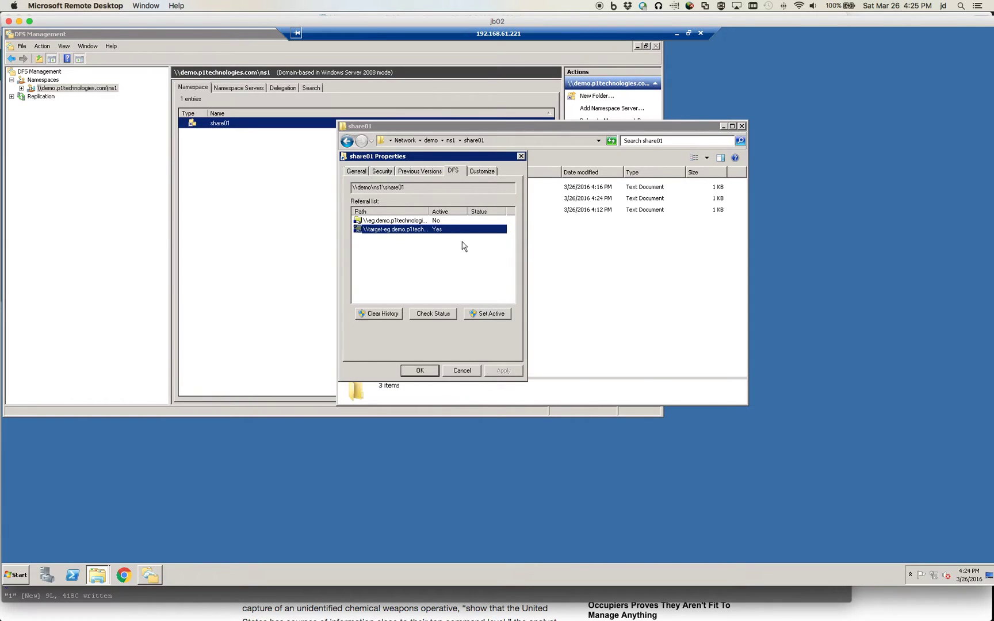
{"action": "left_click_drag", "start_coordinate": [431, 210], "coordinate": [493, 212]}
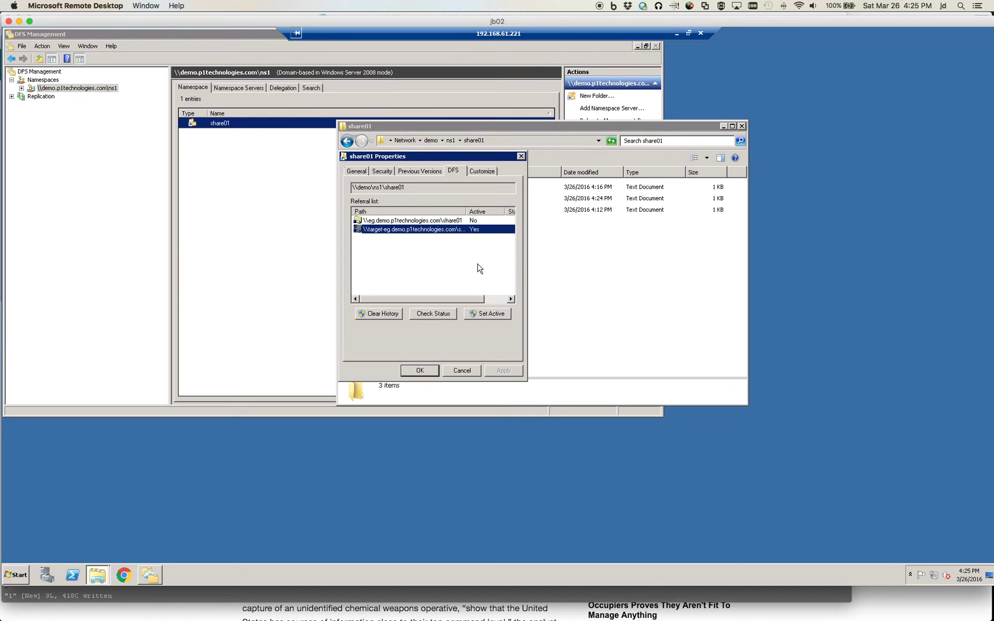
{"action": "left_click", "coordinate": [676, 34]}
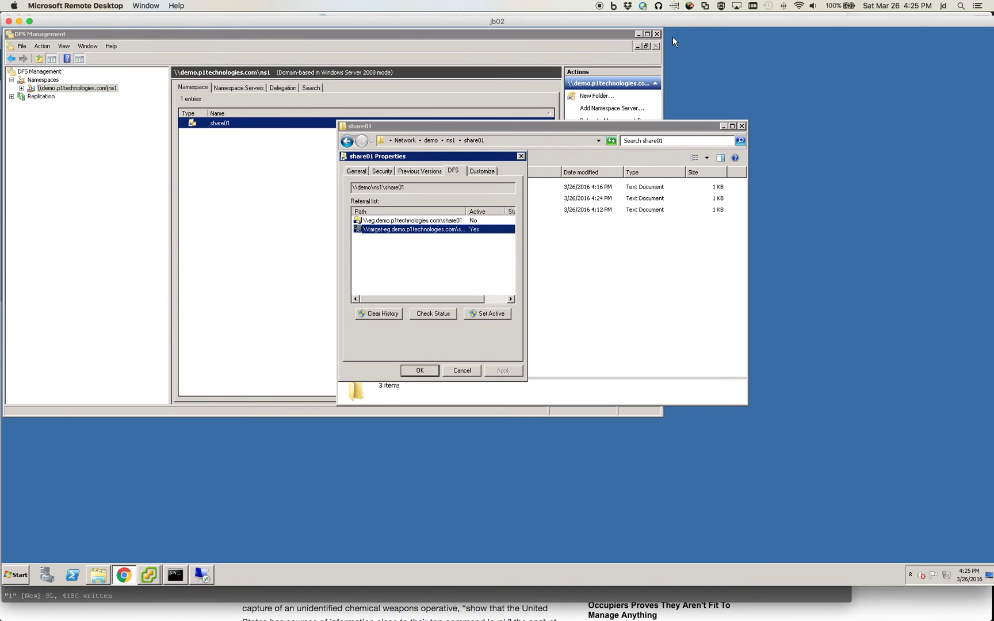